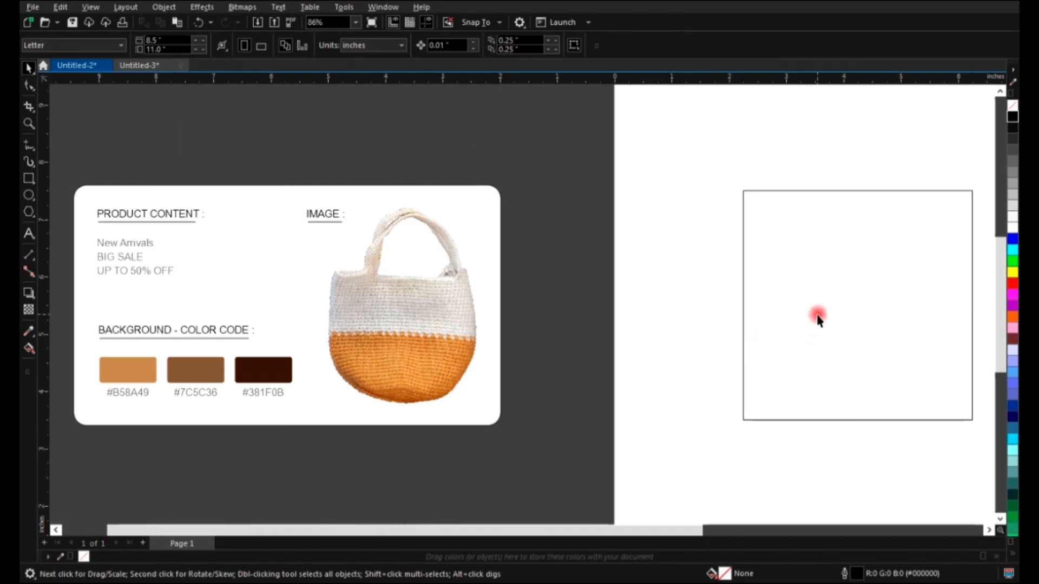
# Fill the empty square with the dark brown sampled from the #381F0B swatch
pyautogui.click(817, 315)
pyautogui.click(29, 331)
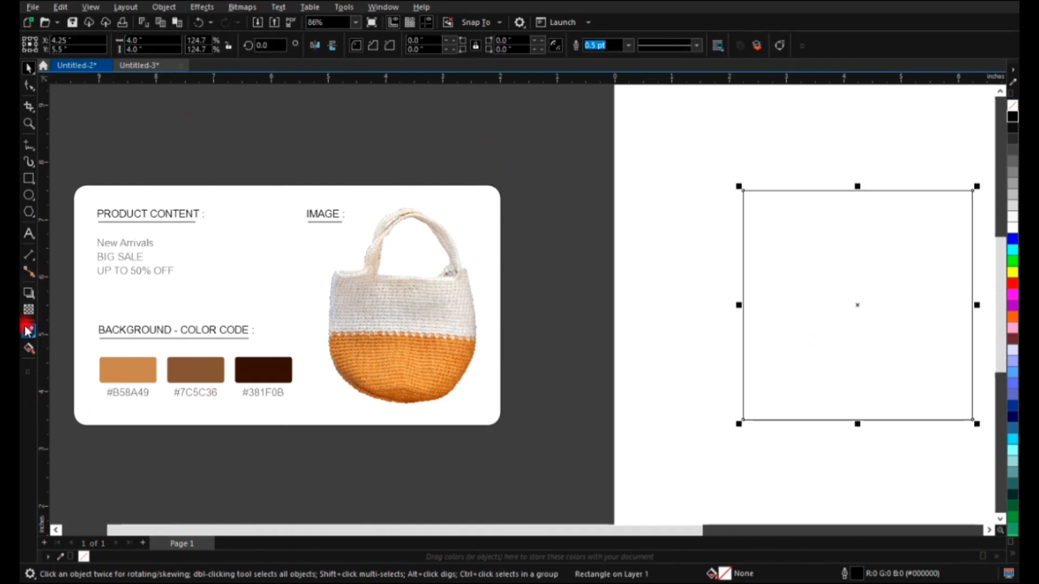
pyautogui.click(276, 370)
pyautogui.click(864, 314)
# Change the square's fill to an elliptical fountain fill, white at the square's centre and dark brown towards the corners
pyautogui.moveTo(864, 325); pyautogui.dragTo(841, 355)
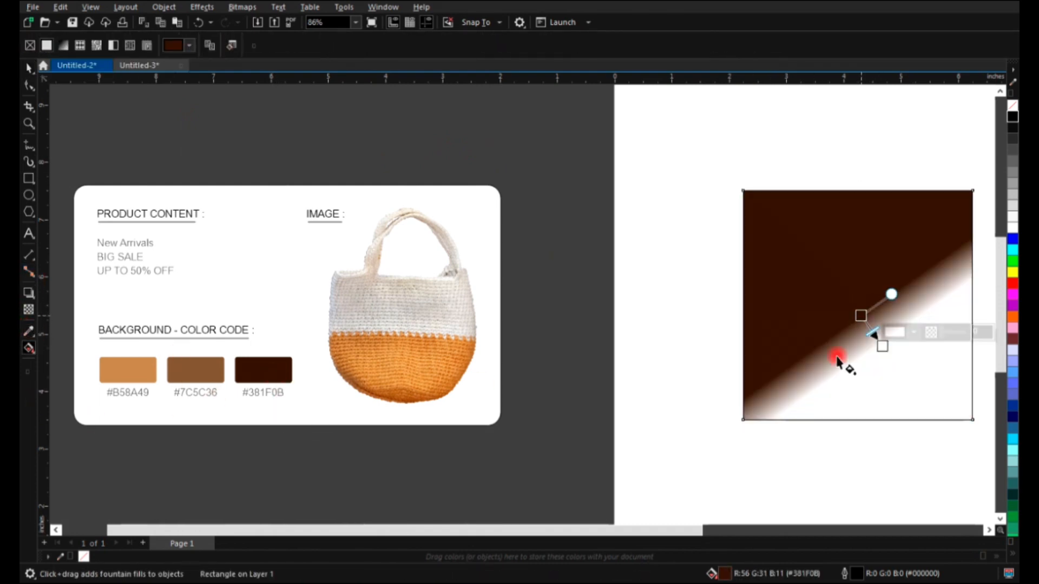
pyautogui.click(228, 45)
pyautogui.click(866, 315)
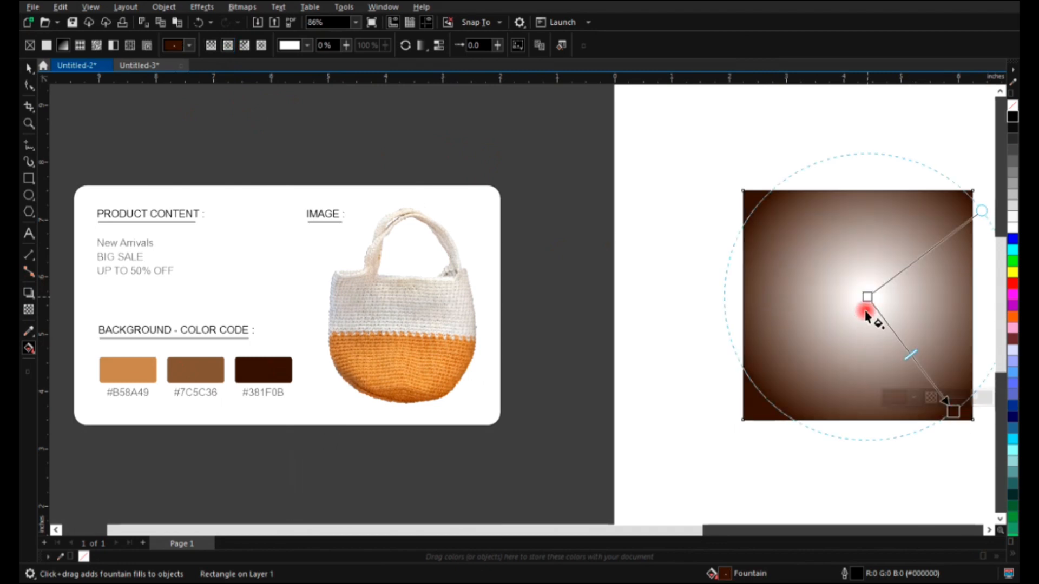
pyautogui.moveTo(866, 299); pyautogui.dragTo(865, 309)
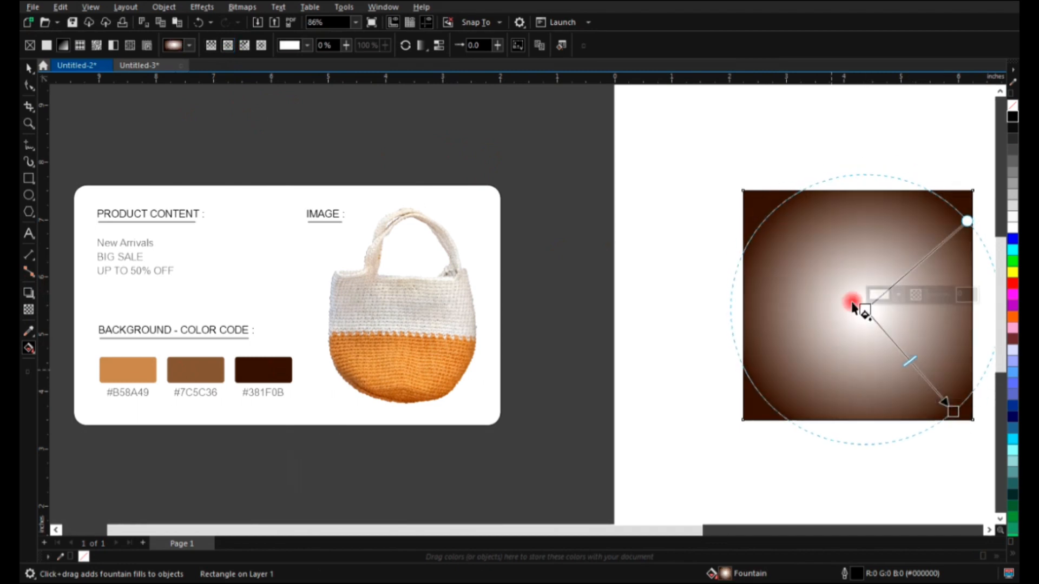
# Set the gradient's centre colour to the light brown sampled from the #B58A49 swatch and nudge the centre point towards the square's middle
pyautogui.click(898, 294)
pyautogui.click(975, 468)
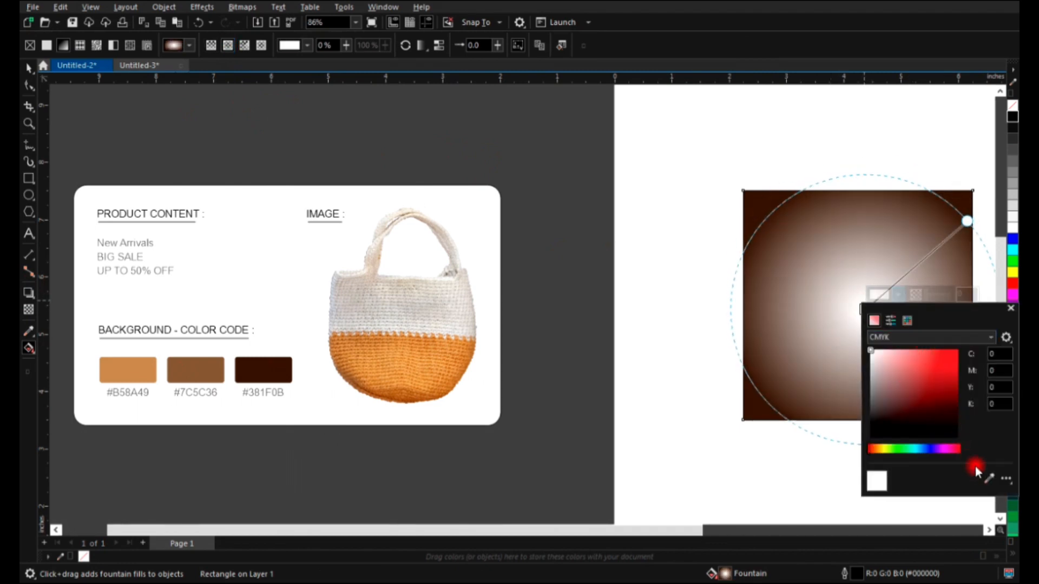
pyautogui.click(125, 369)
pyautogui.click(873, 315)
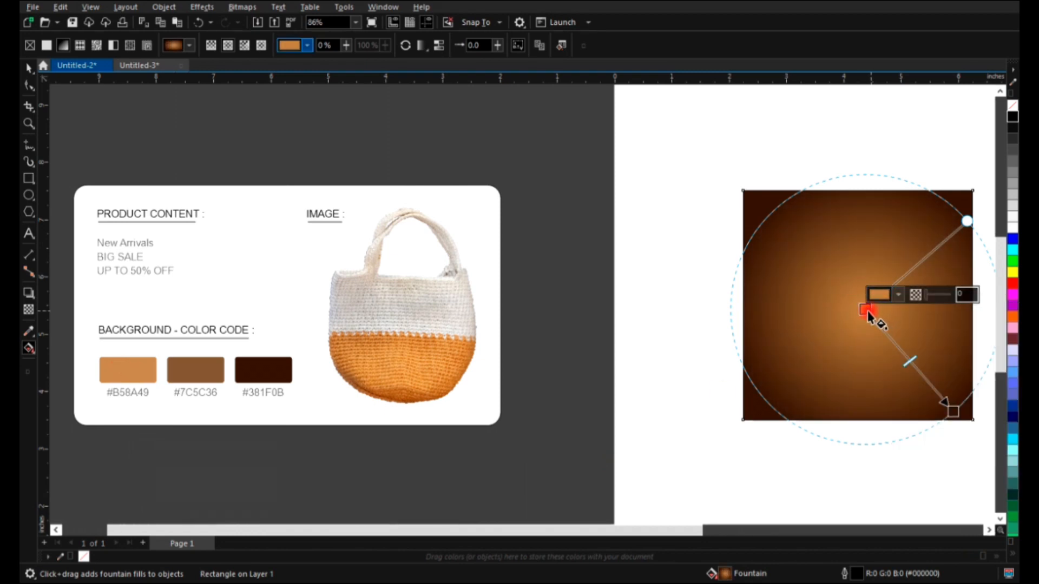
pyautogui.moveTo(869, 313); pyautogui.dragTo(863, 310)
pyautogui.hotkey('ctrl', 'z')
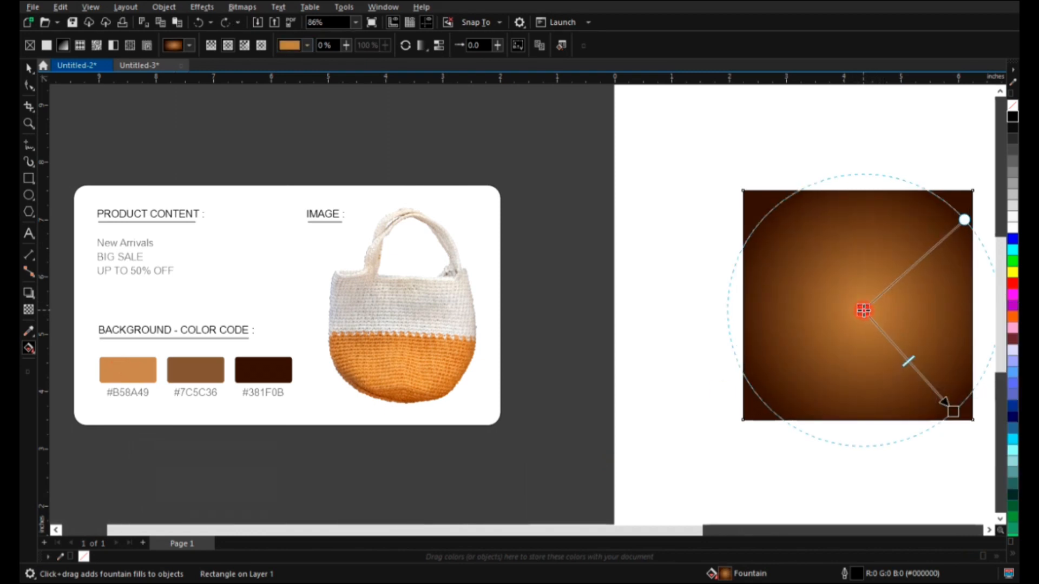
# Add an intermediate gradient colour at 57%, sampled from the #7C5C36 swatch
pyautogui.click(911, 340)
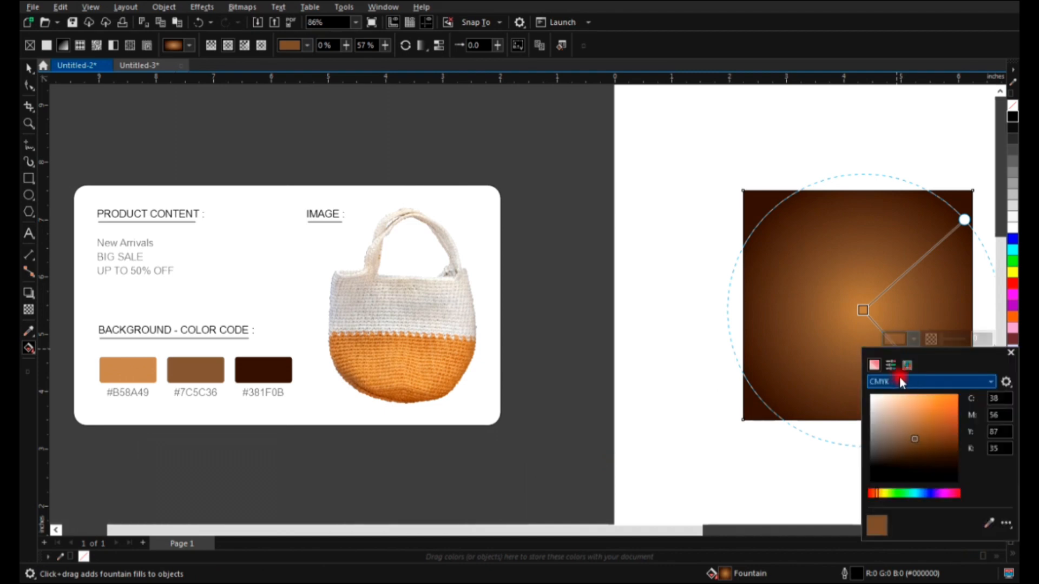
pyautogui.click(989, 523)
pyautogui.click(827, 317)
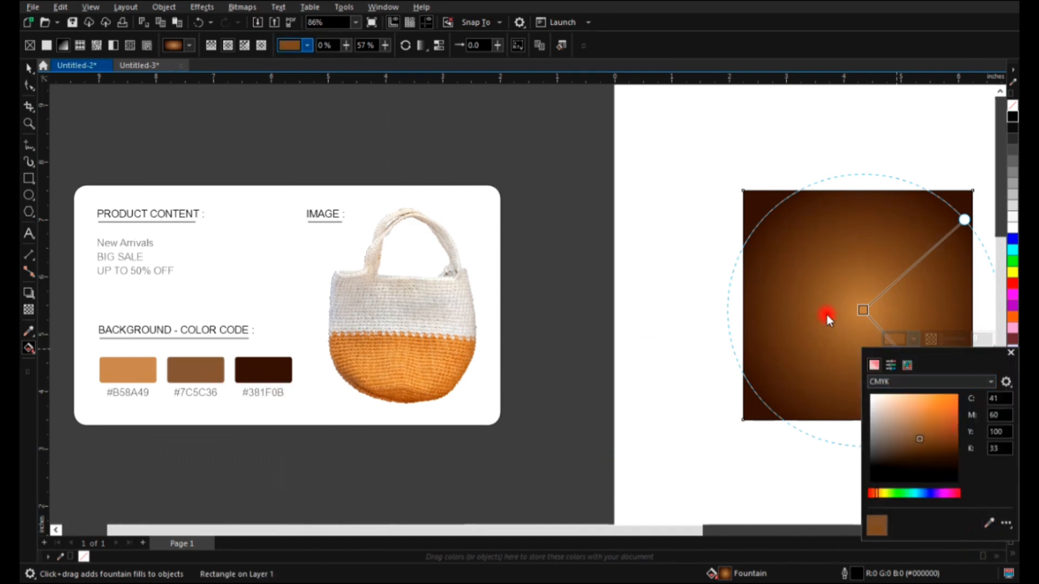
# Centre the gradient's start point in the square and extend its end point just beyond the lower-right corner
pyautogui.click(864, 317)
pyautogui.moveTo(863, 311); pyautogui.dragTo(858, 311)
pyautogui.moveTo(952, 413); pyautogui.dragTo(958, 428)
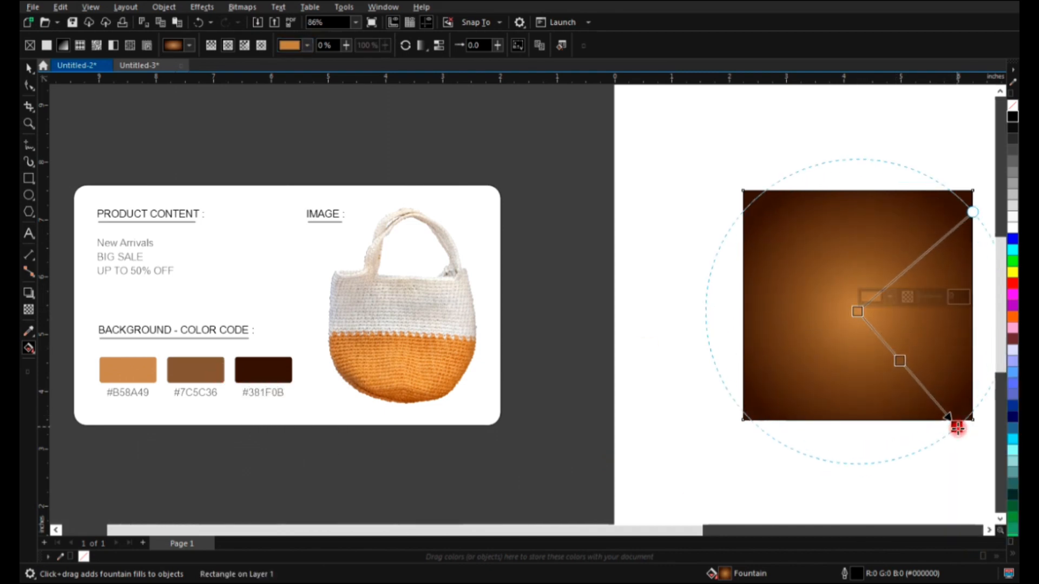
pyautogui.press('space')
pyautogui.click(653, 211)
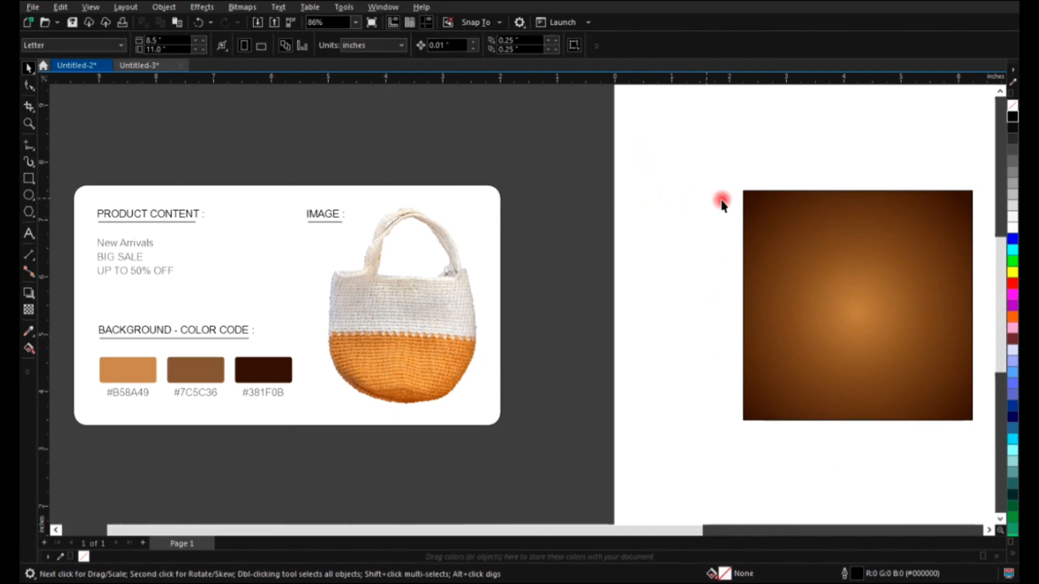
# Ungroup the reference card that holds the bag image, texts and colour swatches
pyautogui.press('z')
pyautogui.moveTo(661, 151); pyautogui.dragTo(942, 449)
pyautogui.press('space')
pyautogui.press('F3')
pyautogui.press('F4')
pyautogui.click(387, 344)
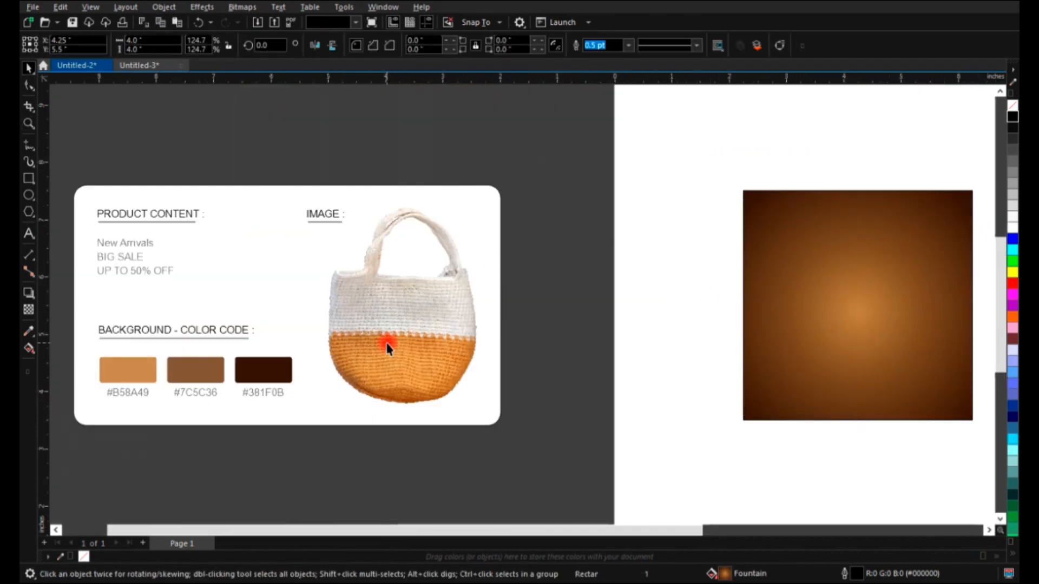
pyautogui.click(414, 319)
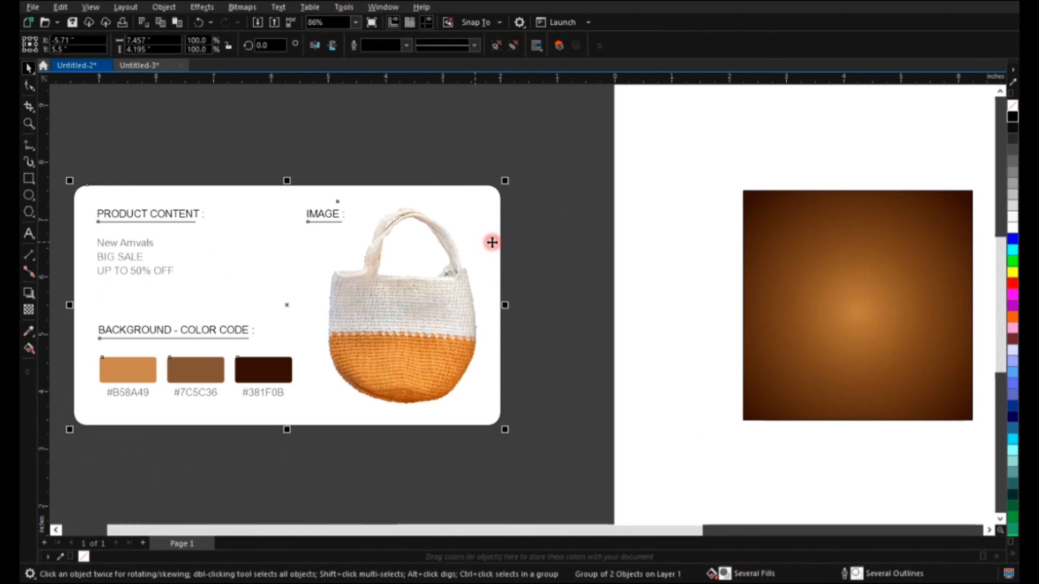
pyautogui.hotkey('ctrl', 'u')
pyautogui.click(594, 227)
# Place the bag image on the brown square, scaled to about 69% and tilted to about 343 degrees
pyautogui.click(425, 320)
pyautogui.click(434, 323)
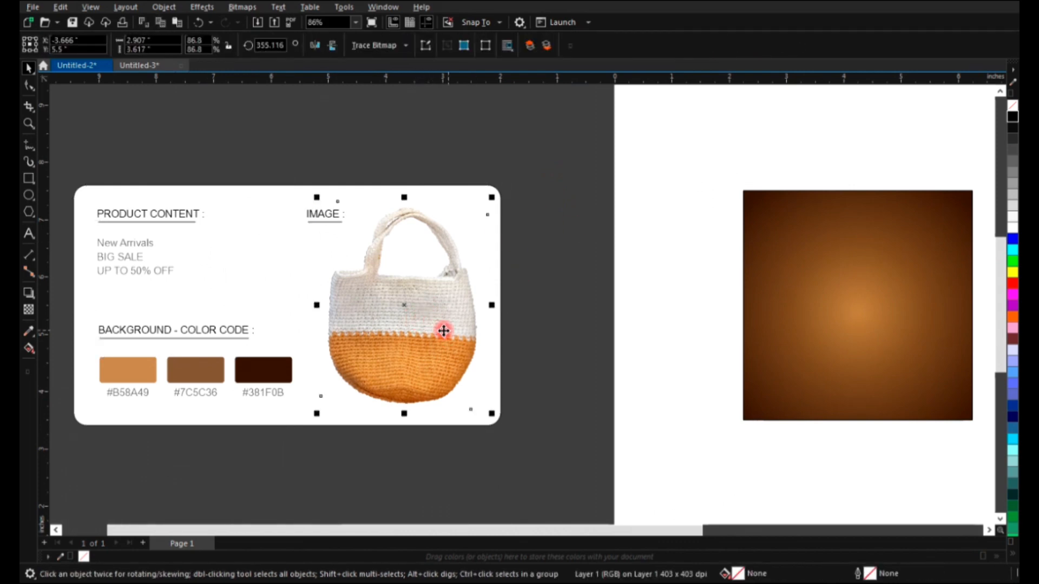
pyautogui.moveTo(443, 331); pyautogui.dragTo(757, 332)
pyautogui.moveTo(818, 224); pyautogui.dragTo(802, 244)
pyautogui.moveTo(728, 329); pyautogui.dragTo(860, 331)
pyautogui.click(860, 331)
pyautogui.moveTo(933, 420); pyautogui.dragTo(888, 449)
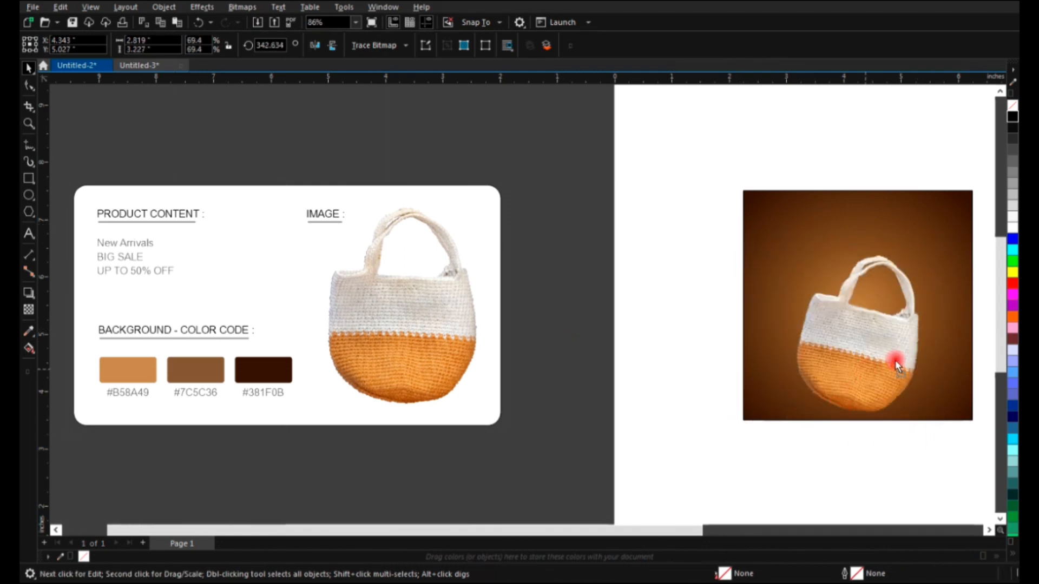
# Move the bag to the right half of the square and scale it down to about 63%
pyautogui.moveTo(897, 361); pyautogui.dragTo(929, 348)
pyautogui.moveTo(979, 417); pyautogui.dragTo(971, 408)
pyautogui.moveTo(919, 357); pyautogui.dragTo(918, 362)
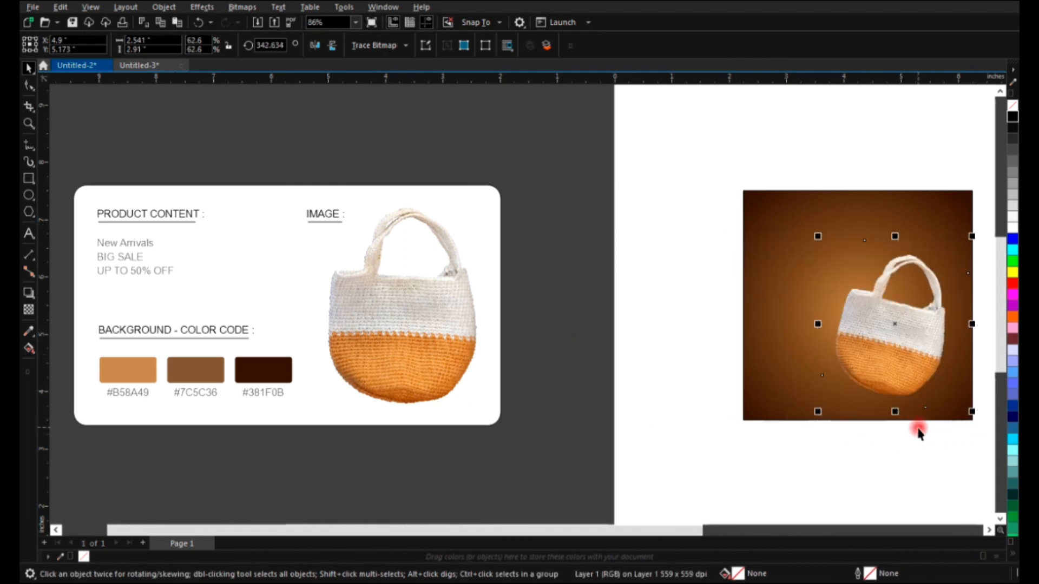
pyautogui.click(917, 429)
pyautogui.click(853, 373)
pyautogui.click(736, 318)
# Place a copy of the three-line product text in the square's upper left, enlarge it to about 17 pt and colour it white
pyautogui.click(120, 244)
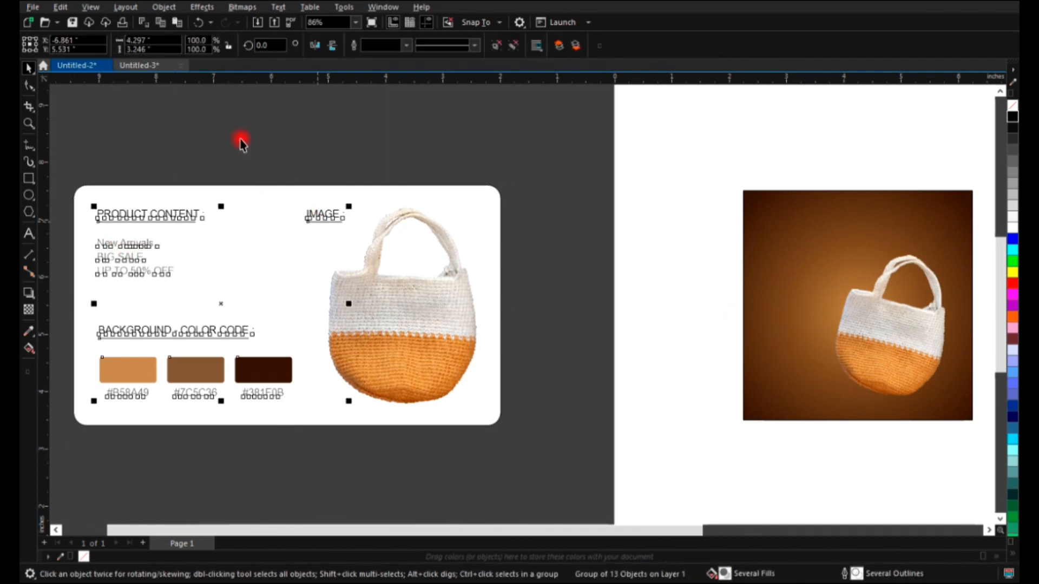
pyautogui.keyDown('ctrl'); pyautogui.click(143, 241); pyautogui.keyUp('ctrl')
pyautogui.moveTo(131, 245); pyautogui.dragTo(799, 248)
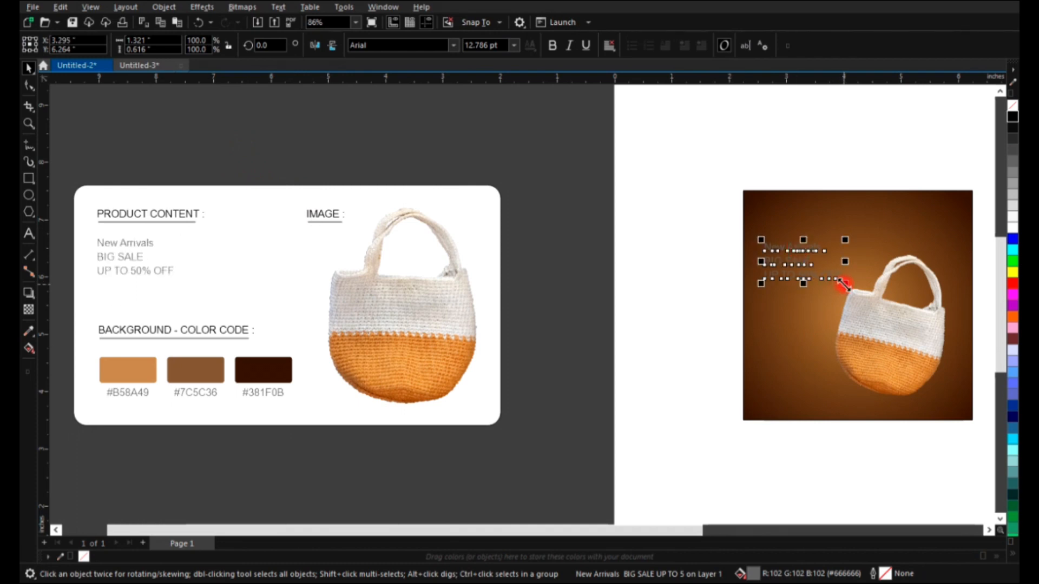
pyautogui.click(696, 147)
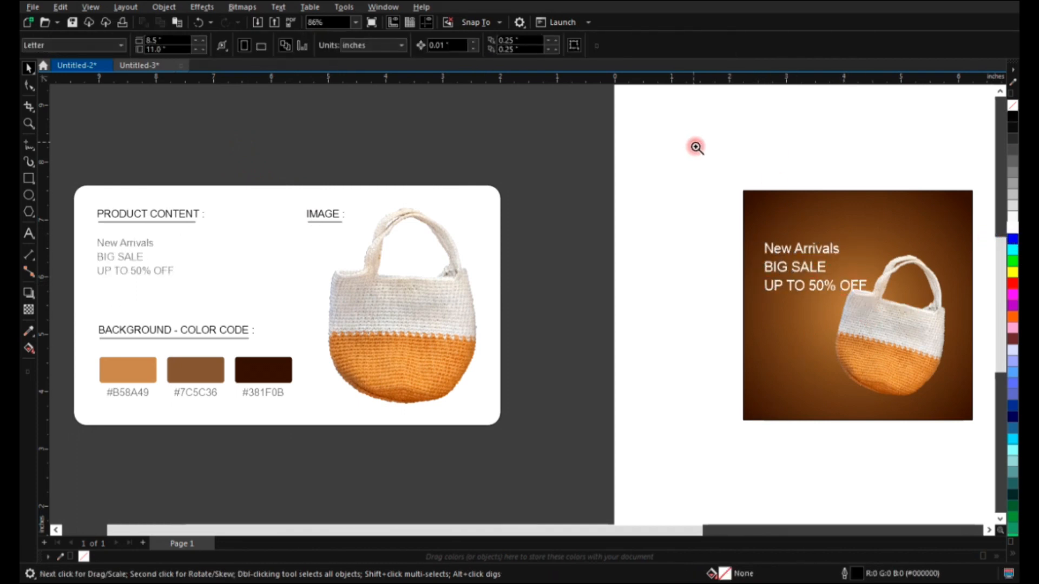
# Shift the product text slightly up and left, and break it apart into separate lines
pyautogui.moveTo(697, 148); pyautogui.dragTo(916, 471)
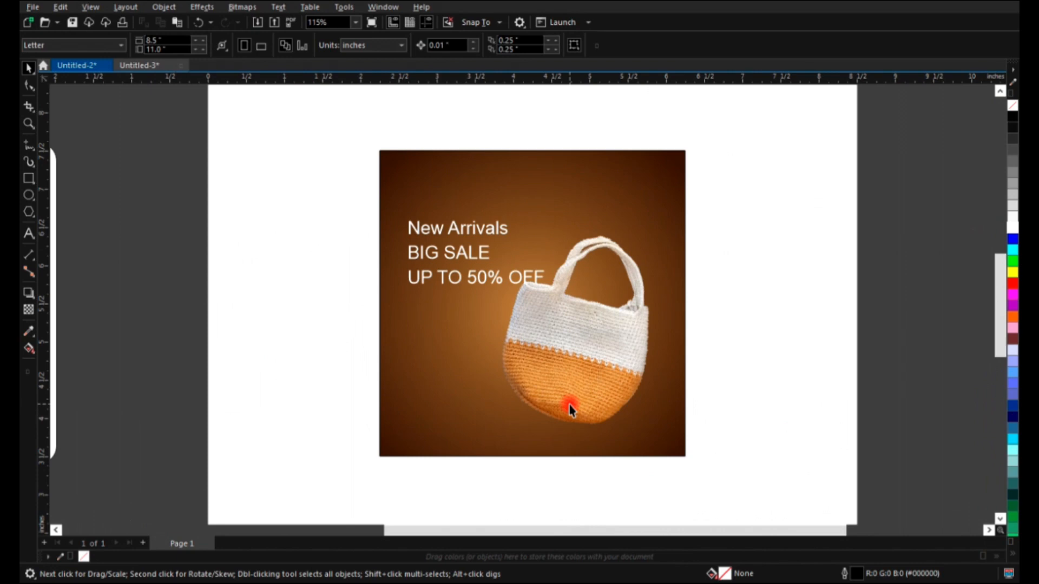
pyautogui.click(482, 259)
pyautogui.press('z')
pyautogui.moveTo(316, 130); pyautogui.dragTo(800, 498)
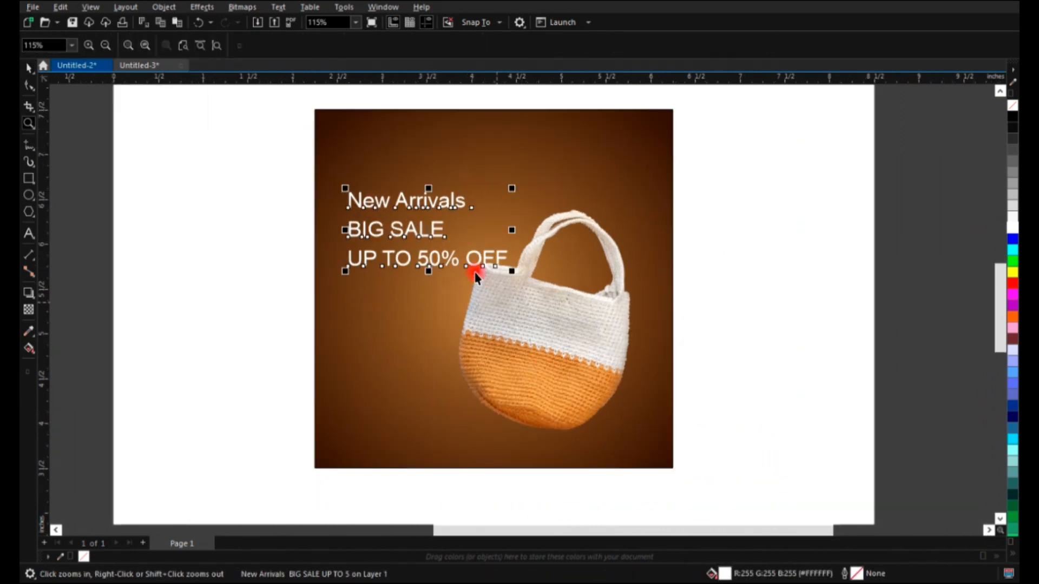
pyautogui.press('space')
pyautogui.click(441, 229)
pyautogui.click(442, 228)
pyautogui.click(437, 235)
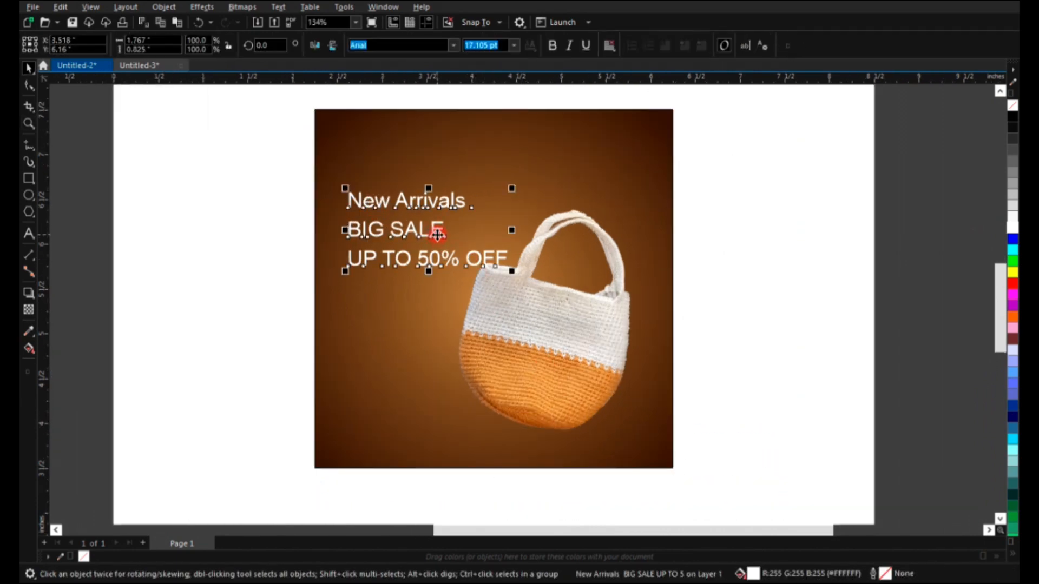
pyautogui.moveTo(438, 235); pyautogui.dragTo(430, 228)
pyautogui.hotkey('ctrl', 'k')
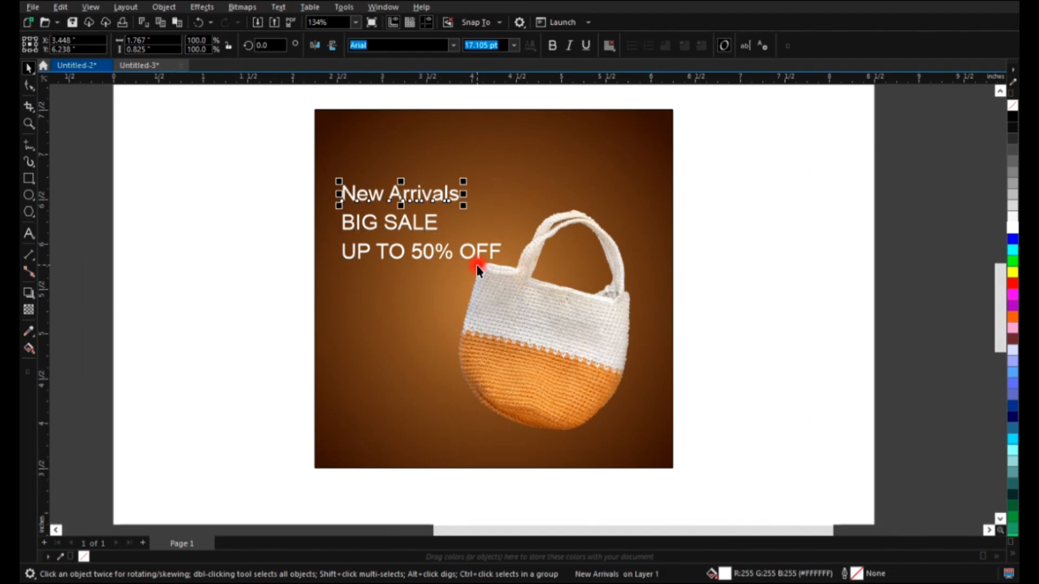
# Enlarge the BIG SALE line, make it bold and fit it between New Arrivals and the discount line
pyautogui.click(432, 233)
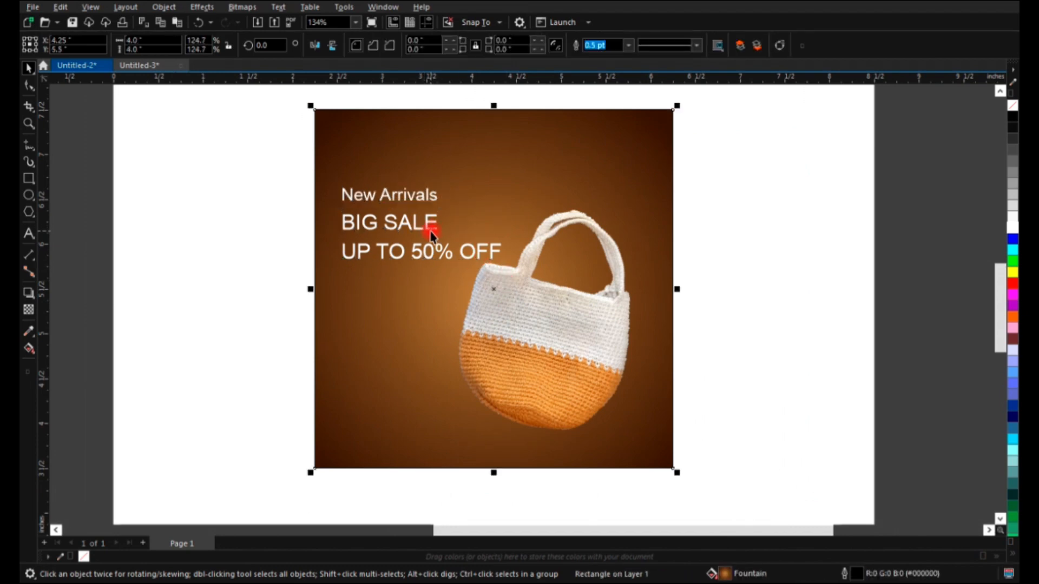
pyautogui.click(432, 231)
pyautogui.press('ctrl+KP_6')
pyautogui.press('ctrl+KP_6')
pyautogui.press('ctrl+KP_6')
pyautogui.press('ctrl+KP_6')
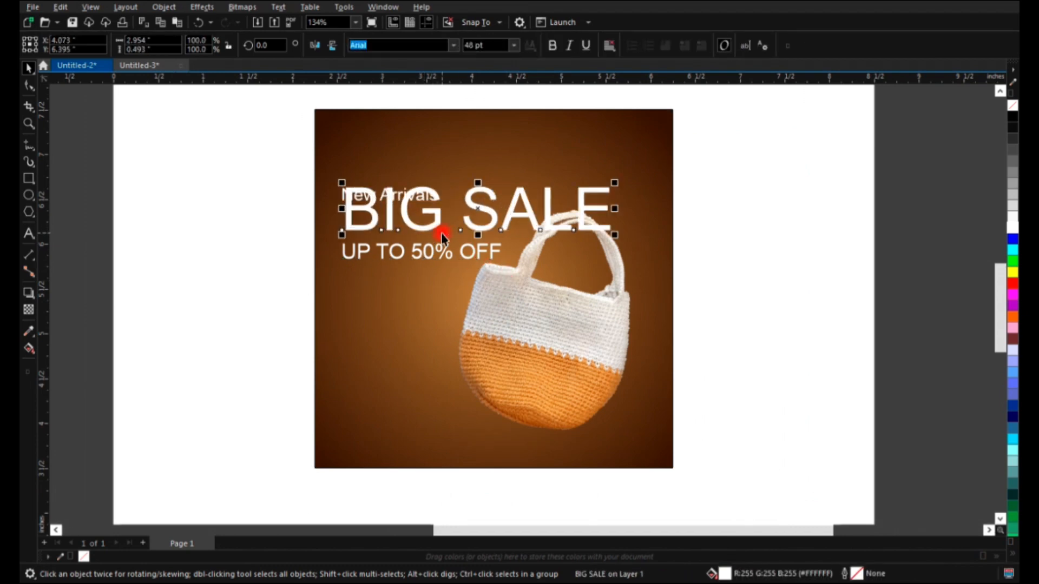
pyautogui.press('ctrl+KP_4')
pyautogui.press('ctrl+KP_4')
pyautogui.click(551, 48)
pyautogui.moveTo(480, 235); pyautogui.dragTo(509, 241)
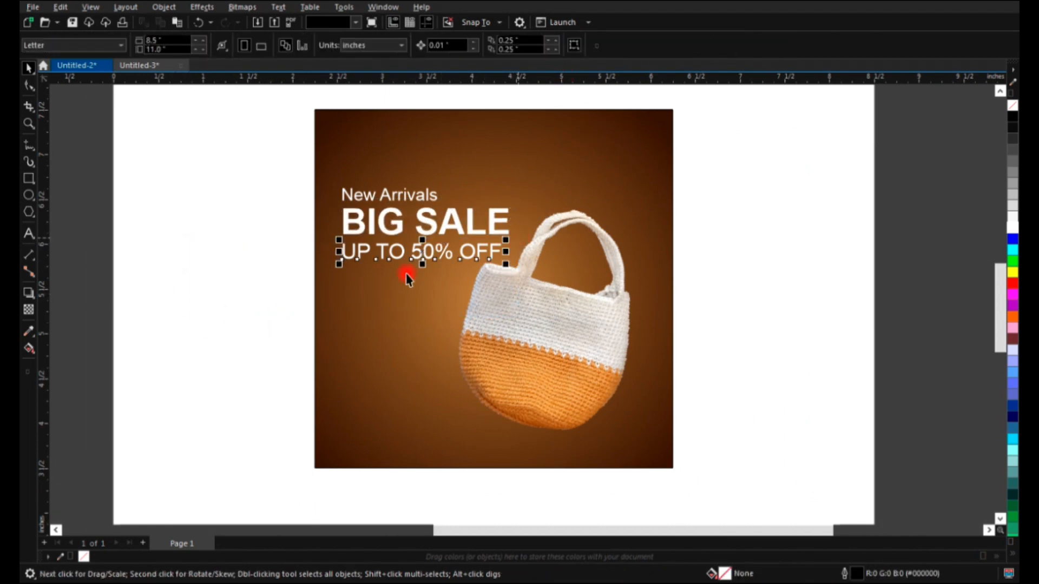
# Move the UP TO 50% OFF line lower and break it into three stacked, separate texts: UP TO, 50% and OFF
pyautogui.click(431, 251)
pyautogui.moveTo(432, 250); pyautogui.dragTo(432, 300)
pyautogui.doubleClick(451, 304)
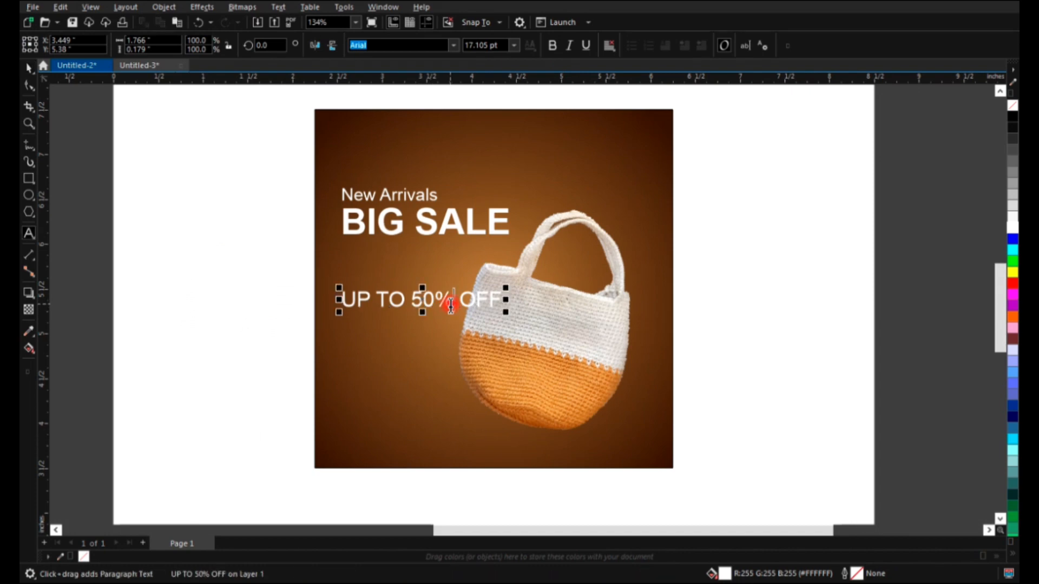
pyautogui.press('Return')
pyautogui.press('Right')
pyautogui.press('Right')
pyautogui.press('Right')
pyautogui.press('Right')
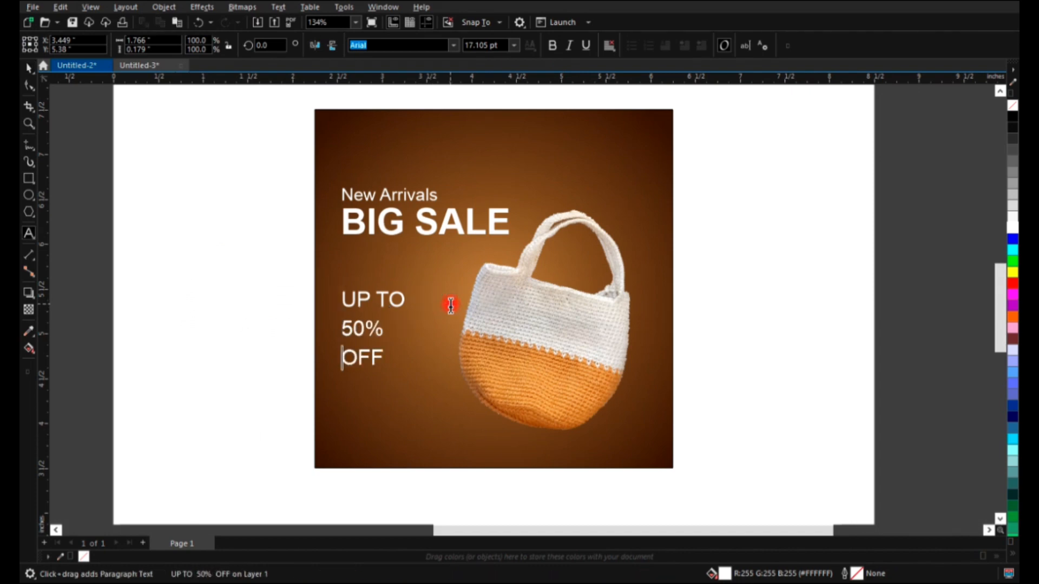
pyautogui.hotkey('ctrl', 'space')
pyautogui.hotkey('ctrl', 'k')
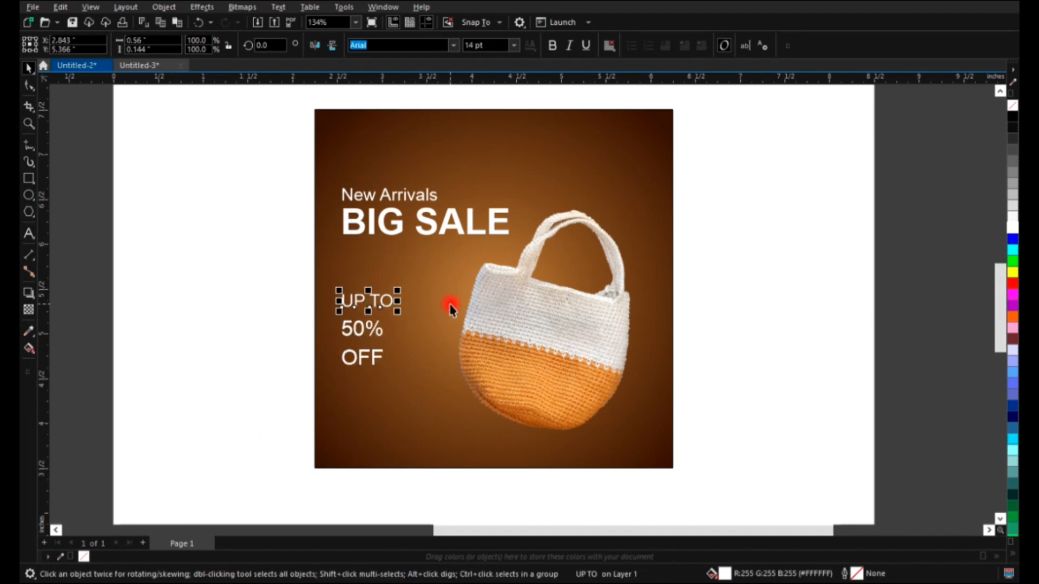
# Enlarge the 50% text to 29 pt
pyautogui.click(388, 341)
pyautogui.press('ctrl+KP_8')
pyautogui.press('ctrl+KP_8')
pyautogui.press('ctrl+KP_8')
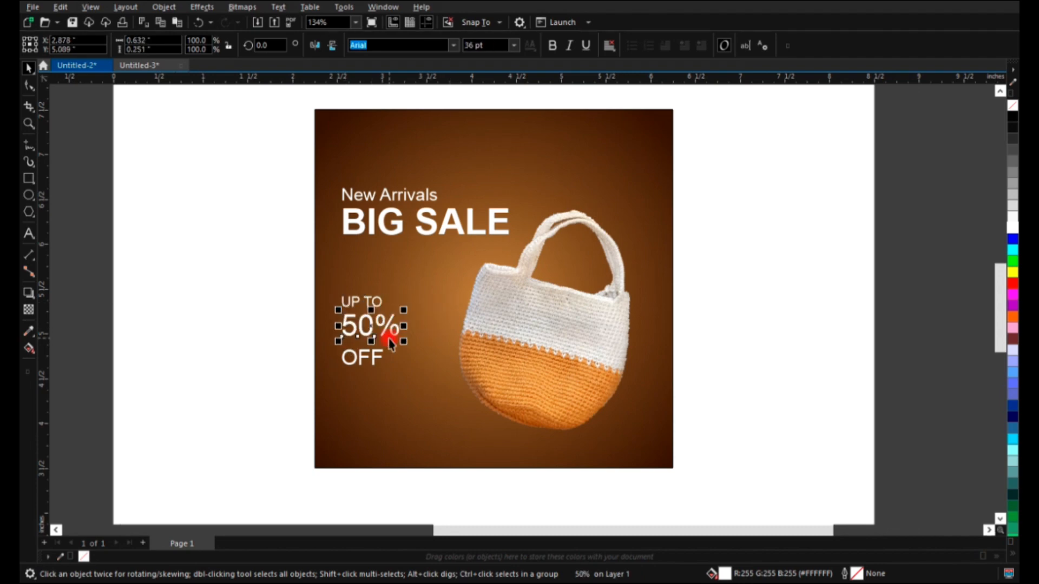
pyautogui.press('ctrl+KP_8')
pyautogui.press('ctrl+KP_8')
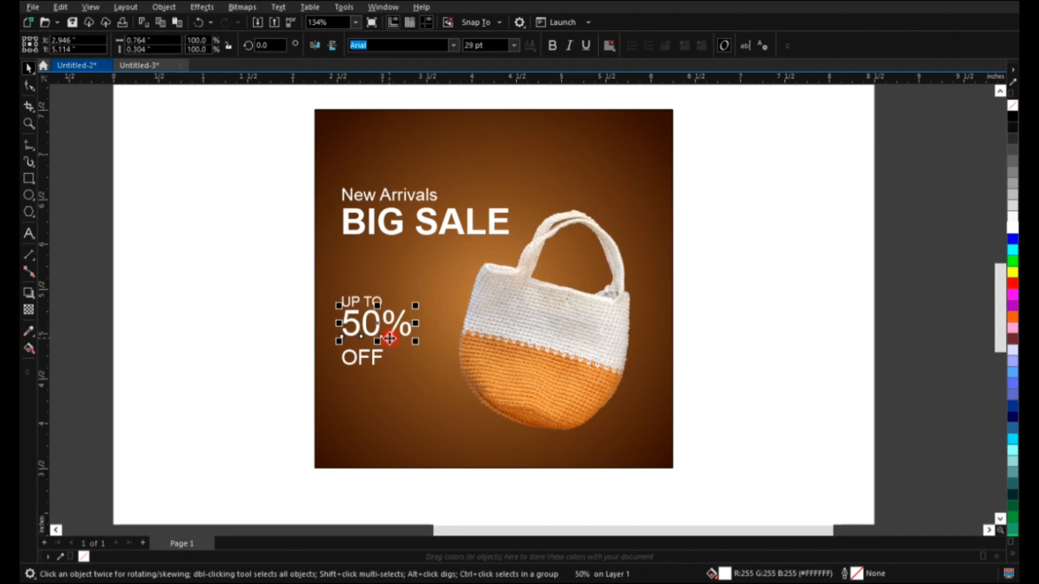
# Align the OFF text to the right edge of the 50% text
pyautogui.click(377, 355)
pyautogui.moveTo(198, 415); pyautogui.dragTo(419, 338)
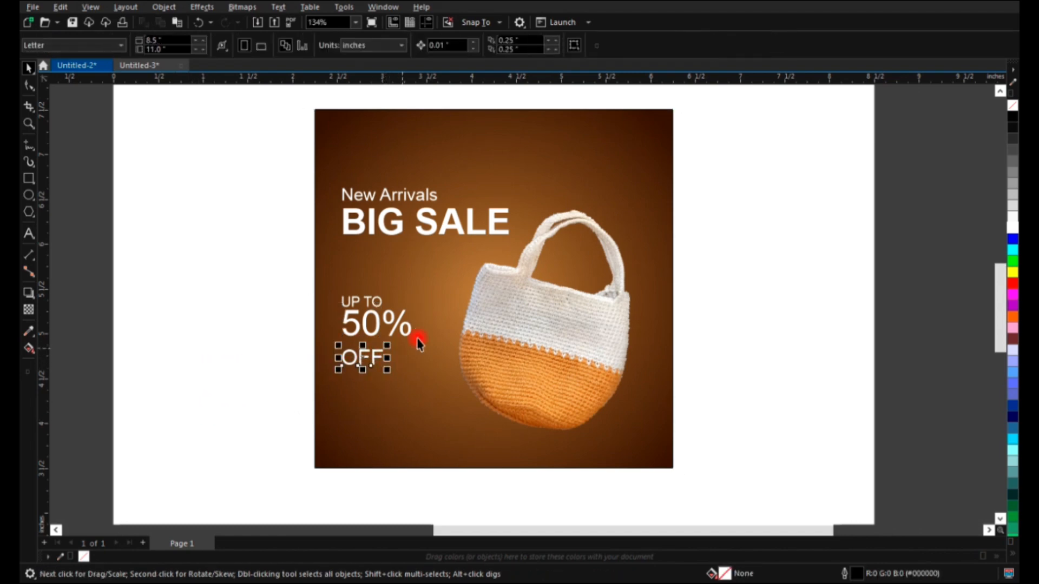
pyautogui.keyDown('shift'); pyautogui.click(410, 329); pyautogui.keyUp('shift')
pyautogui.press('r')
pyautogui.click(281, 346)
# Lower the 50% text to sit evenly between UP TO and OFF, and right-align a slightly smaller OFF with it
pyautogui.press('F2')
pyautogui.moveTo(247, 414); pyautogui.dragTo(563, 273)
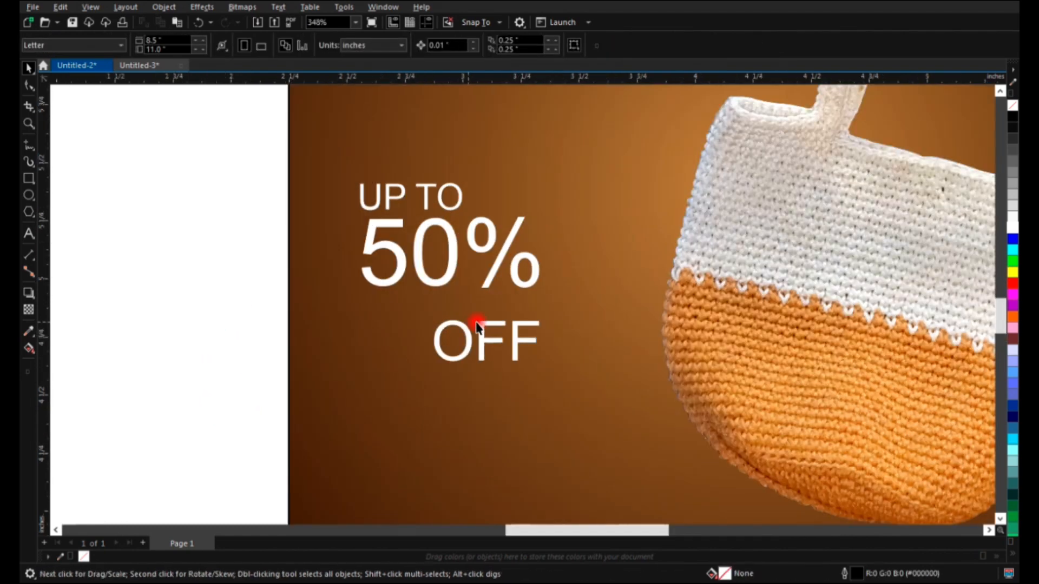
pyautogui.moveTo(495, 275); pyautogui.dragTo(491, 285)
pyautogui.click(480, 339)
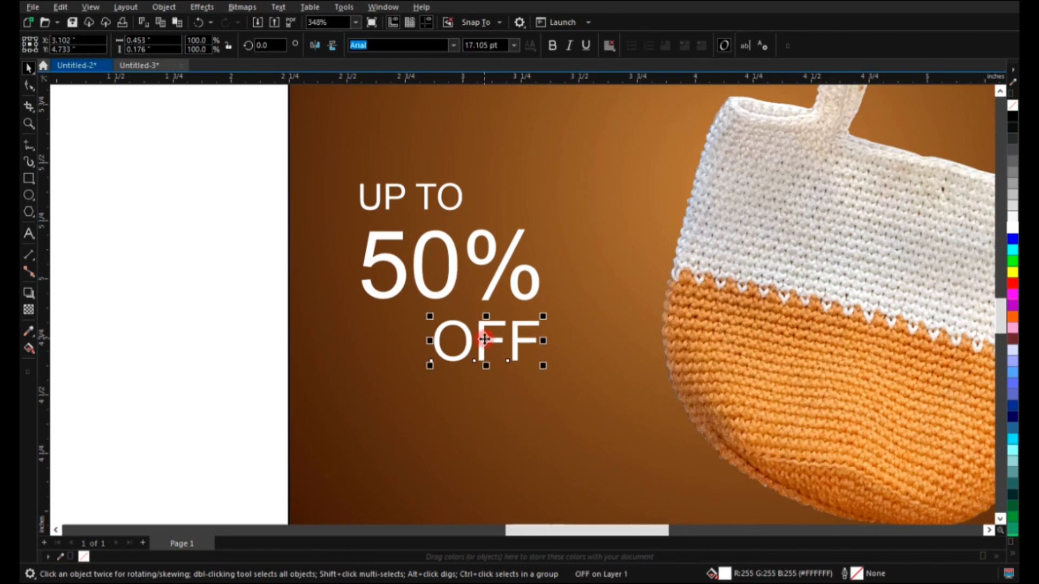
pyautogui.keyDown('shift'); pyautogui.click(538, 290); pyautogui.keyUp('shift')
pyautogui.press('r')
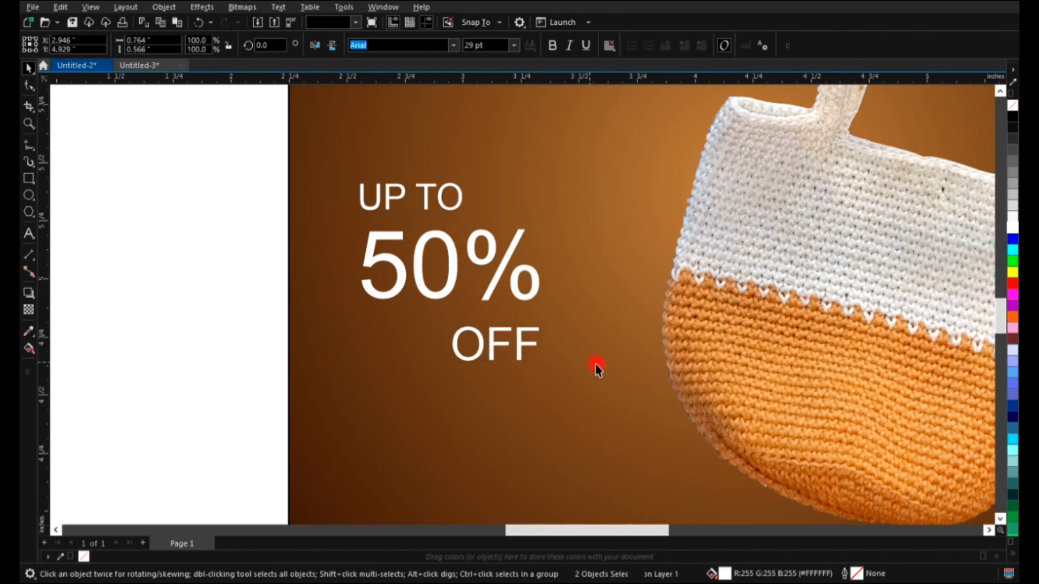
# Recolour the 50% text yellow and make it bold
pyautogui.click(529, 341)
pyautogui.scroll(-6, 530, 337)
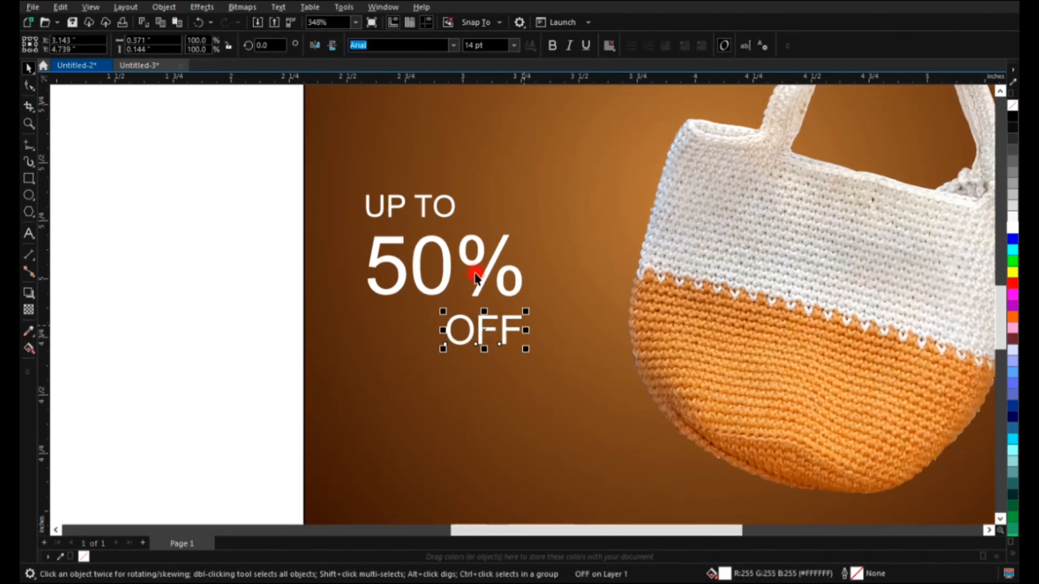
pyautogui.click(706, 313)
pyautogui.press('F2')
pyautogui.moveTo(692, 271); pyautogui.dragTo(845, 394)
pyautogui.click(653, 316)
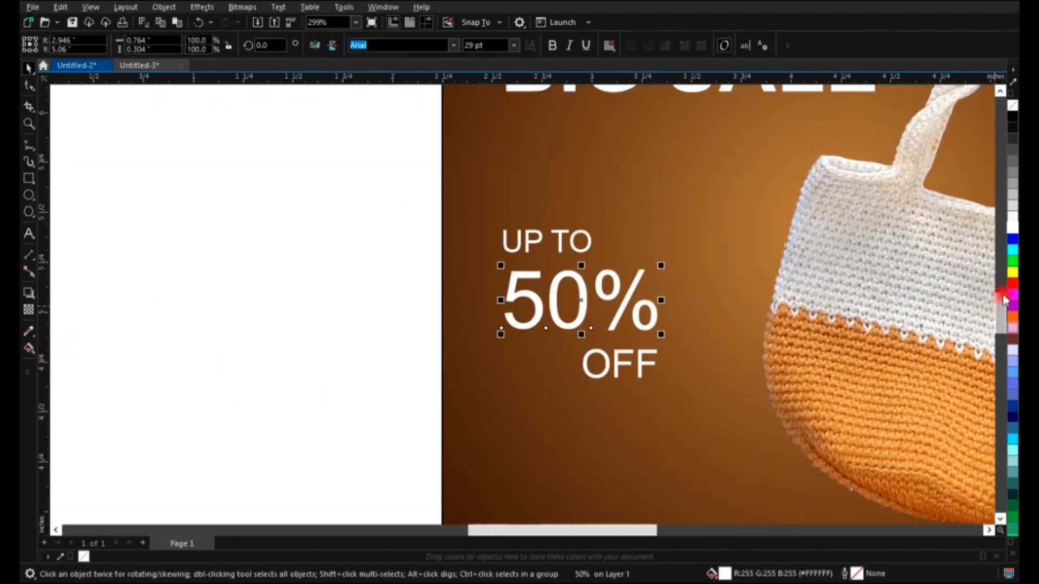
pyautogui.click(1012, 272)
pyautogui.click(565, 323)
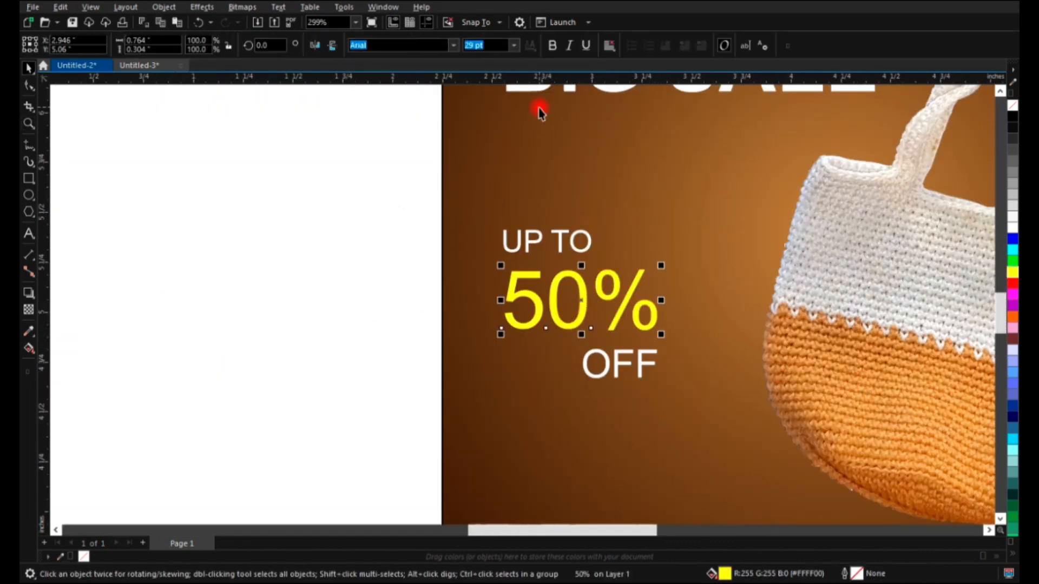
pyautogui.click(551, 46)
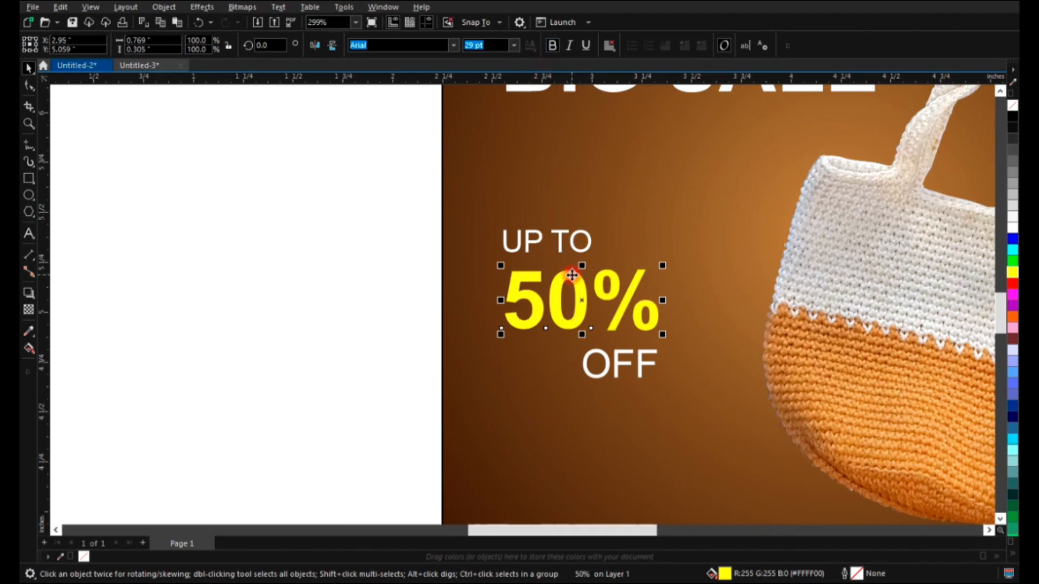
# Change the 50% text's uniform fill to the amber colour #FFC800
pyautogui.hotkey('shift', 'F11')
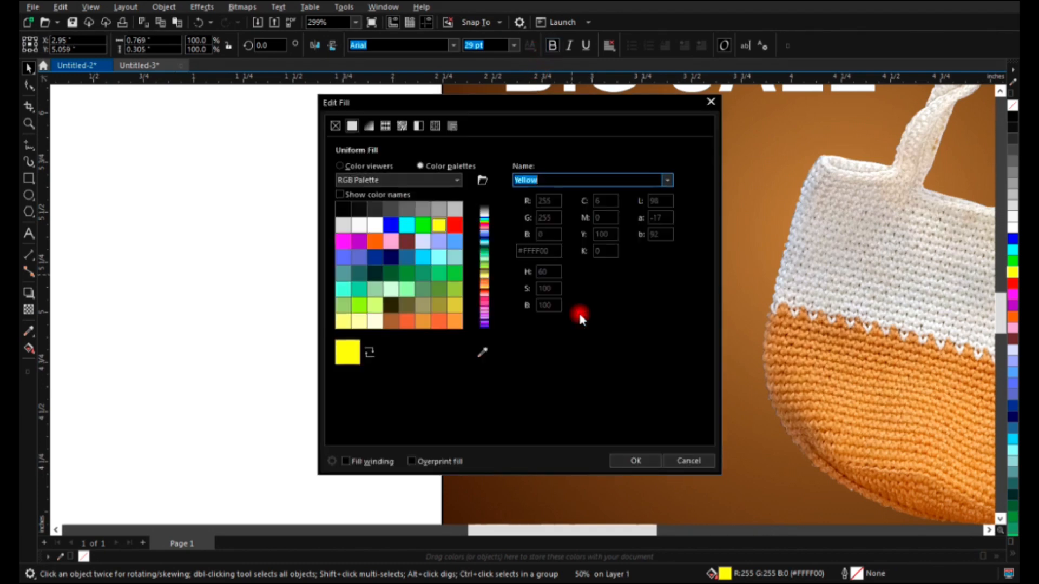
pyautogui.click(371, 170)
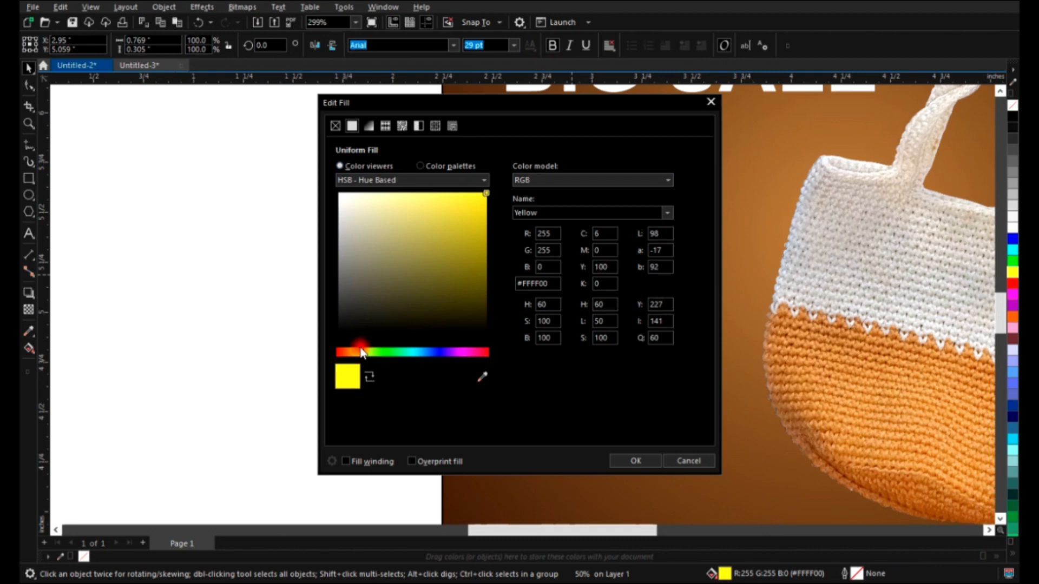
pyautogui.moveTo(363, 353); pyautogui.dragTo(358, 353)
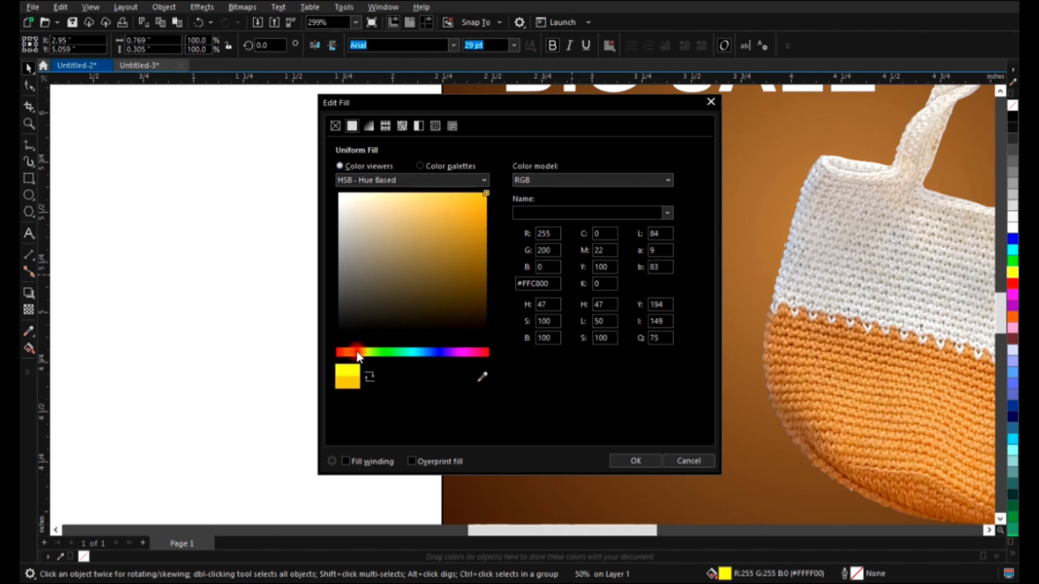
pyautogui.moveTo(478, 118); pyautogui.dragTo(870, 127)
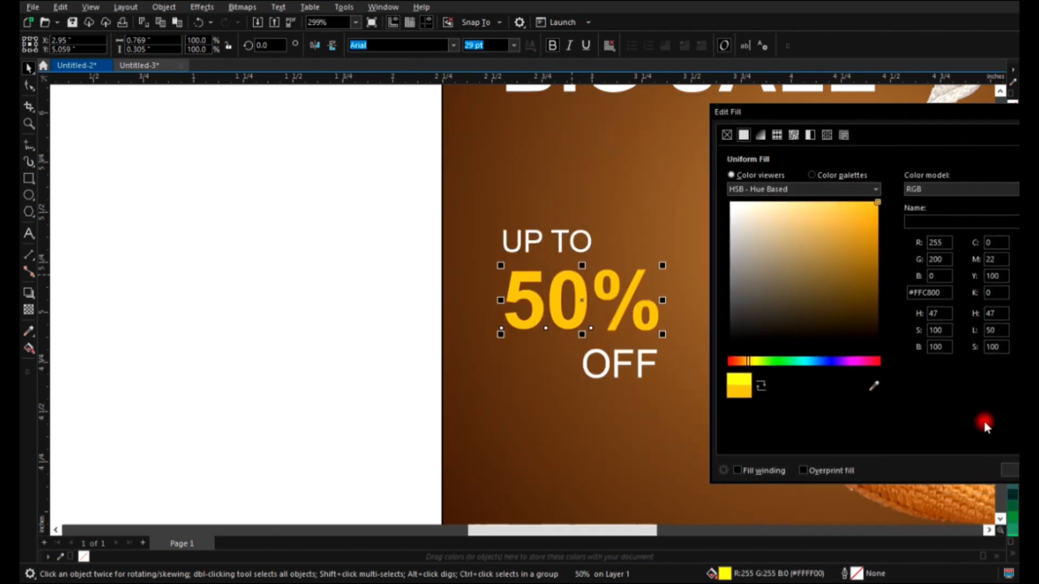
pyautogui.click(1010, 472)
# Draw a rectangle about 1.09 by 0.26 inches below BIG SALE and round its corners to about 0.05 inches
pyautogui.click(329, 293)
pyautogui.scroll(-2, 341, 293)
pyautogui.press('z')
pyautogui.moveTo(533, 191); pyautogui.dragTo(954, 93)
pyautogui.press('F2')
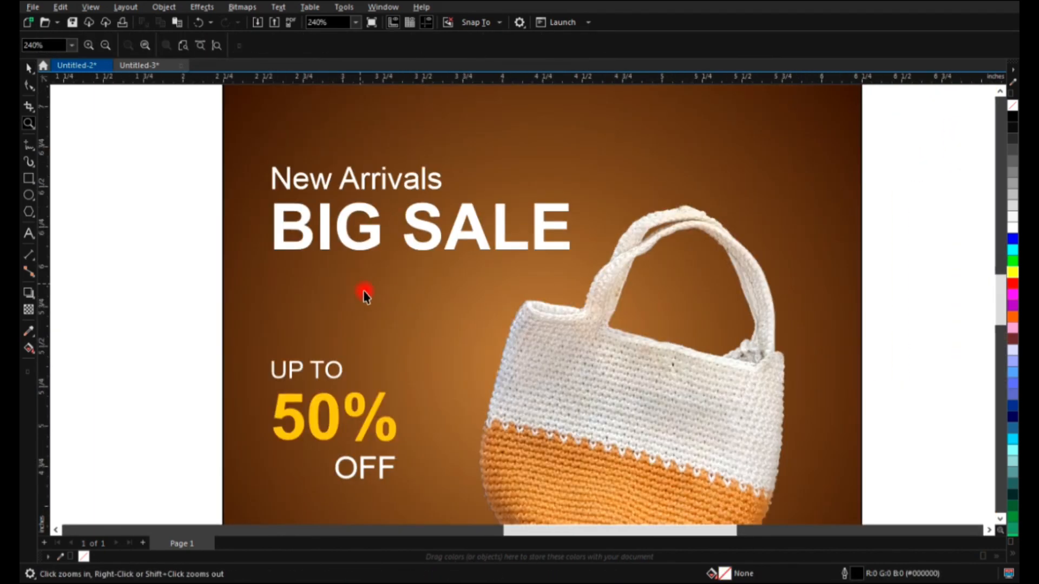
pyautogui.click(34, 181)
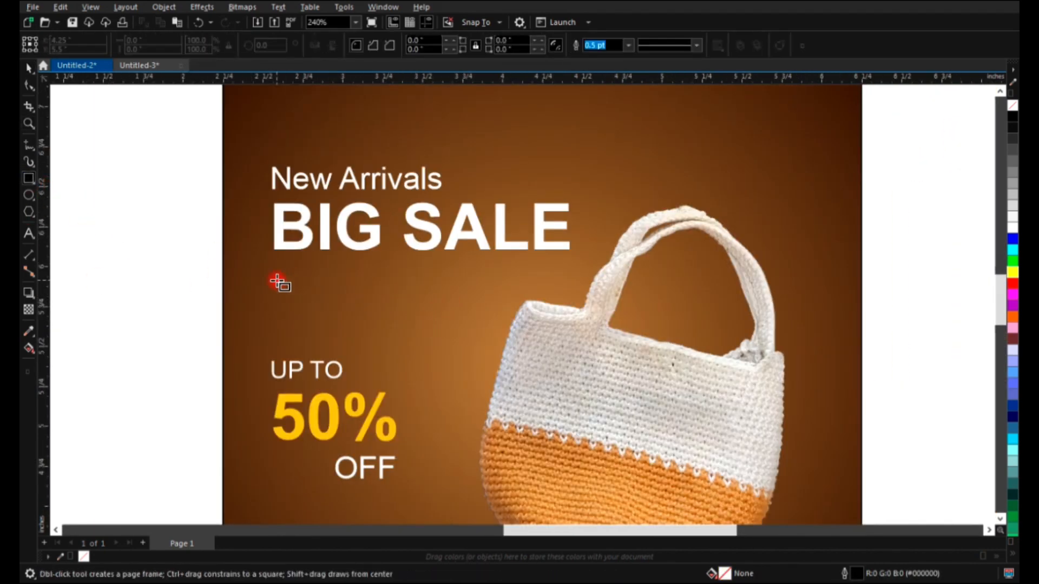
pyautogui.moveTo(277, 273); pyautogui.dragTo(457, 317)
pyautogui.press('F10')
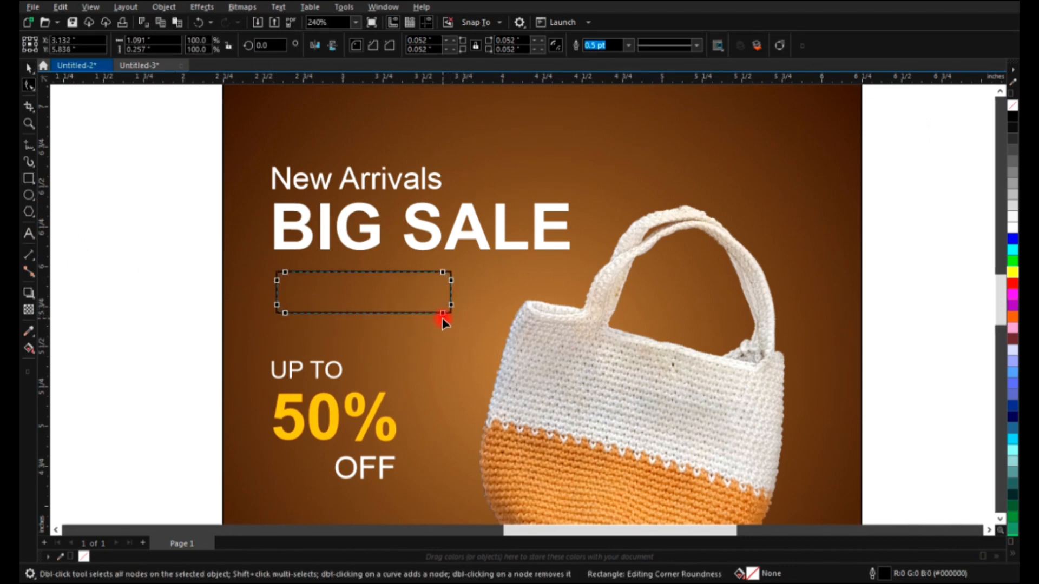
pyautogui.press('space')
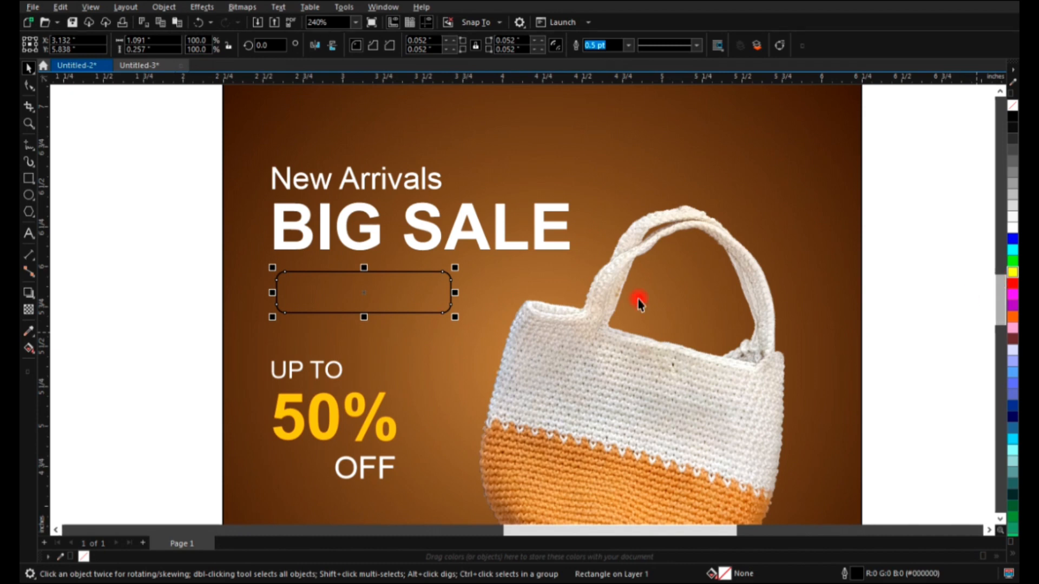
# Copy the amber fill of the 50% text onto the rounded rectangle
pyautogui.hotkey('ctrl', 'shift', 'a')
pyautogui.click(510, 312)
pyautogui.click(360, 392)
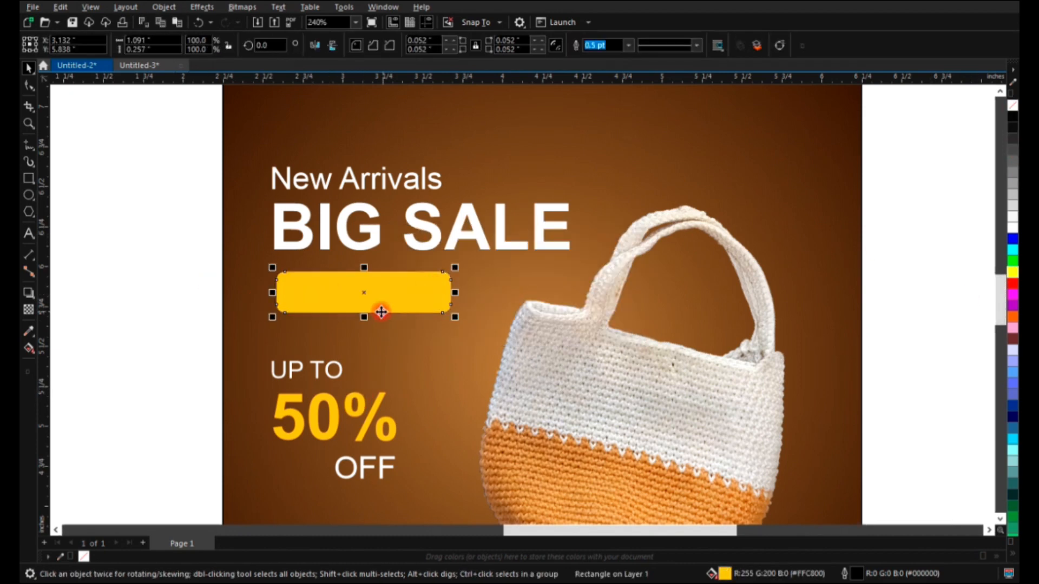
# Add the text SHOP NOW in uppercase near the amber rectangle
pyautogui.press('F8')
pyautogui.click(382, 347)
pyautogui.write('shop now')
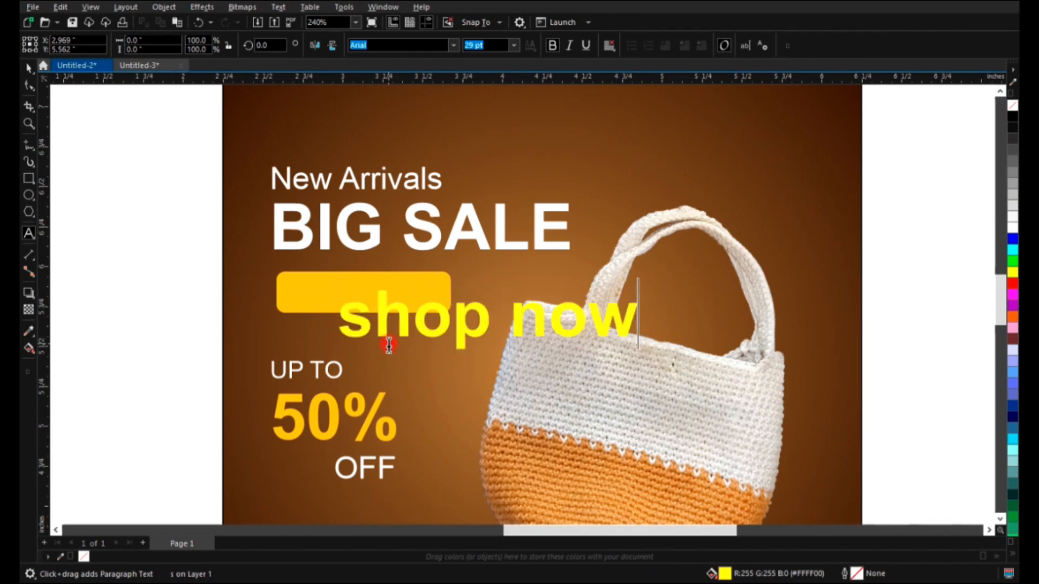
pyautogui.hotkey('ctrl', 'space')
pyautogui.hotkey('shift', 'F3')
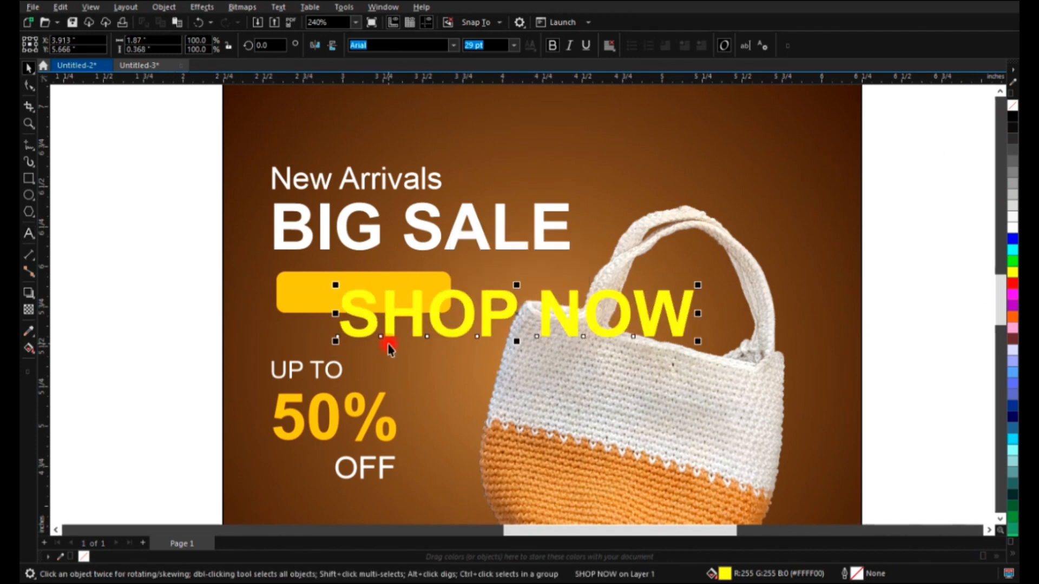
# Reduce SHOP NOW to 12 pt in regular weight and centre it on the amber rectangle
pyautogui.press('ctrl+KP_4')
pyautogui.press('ctrl+KP_4')
pyautogui.press('ctrl+KP_4')
pyautogui.press('ctrl+KP_4')
pyautogui.press('ctrl+KP_4')
pyautogui.click(547, 48)
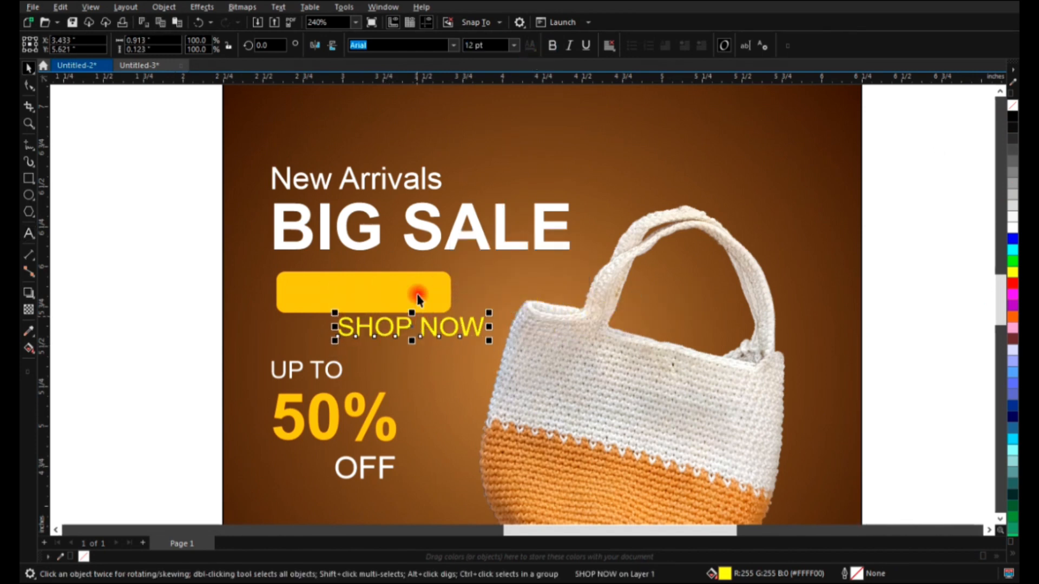
pyautogui.keyDown('shift'); pyautogui.click(417, 297); pyautogui.keyUp('shift')
pyautogui.press('c')
pyautogui.press('e')
# Reduce the SHOP NOW text further to 9 pt and colour it black
pyautogui.click(197, 349)
pyautogui.press('F2')
pyautogui.moveTo(197, 349); pyautogui.dragTo(652, 246)
pyautogui.click(460, 302)
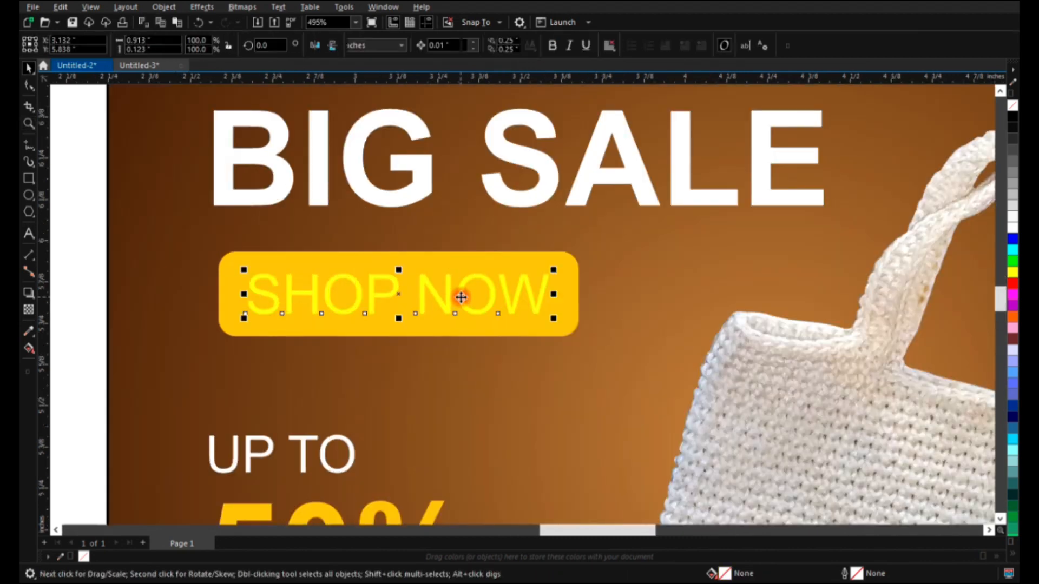
pyautogui.press('ctrl+KP_4')
pyautogui.press('ctrl+KP_4')
pyautogui.press('ctrl+KP_4')
pyautogui.click(1011, 149)
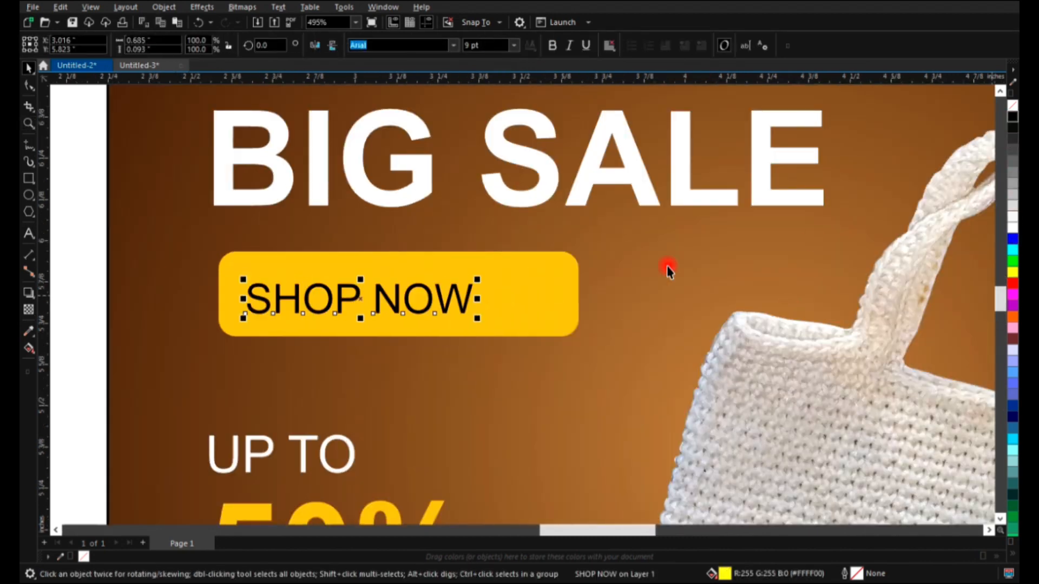
# Centre the SHOP NOW text horizontally and vertically within the amber rectangle again
pyautogui.keyDown('shift'); pyautogui.click(508, 310); pyautogui.keyUp('shift')
pyautogui.press('c')
pyautogui.press('e')
# Create a black 0.111-inch square without outline, rotated 45°, just after SHOP NOW inside the button
pyautogui.click(691, 232)
pyautogui.press('F2')
pyautogui.moveTo(691, 233); pyautogui.dragTo(367, 366)
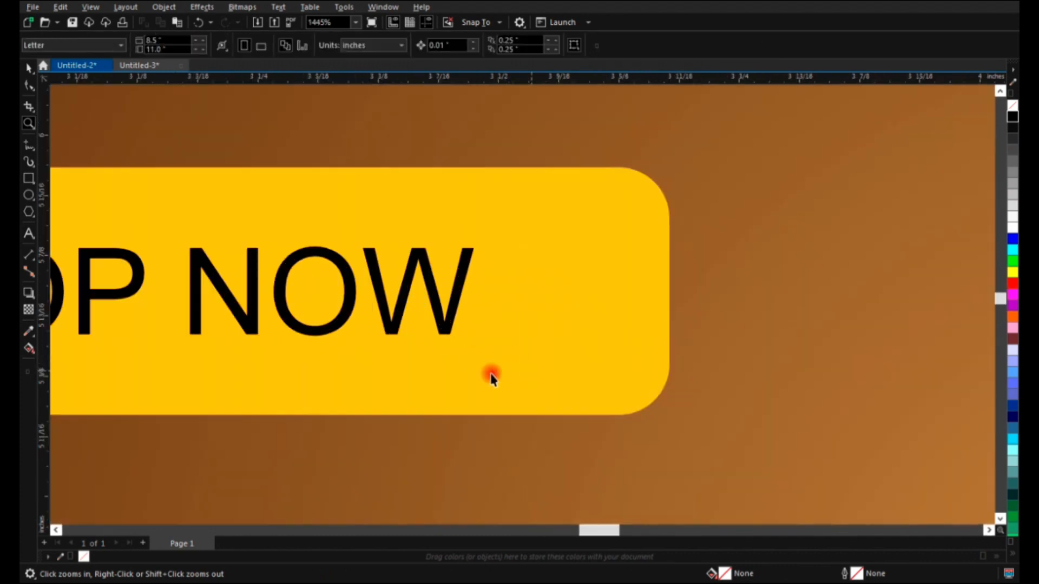
pyautogui.click(33, 151)
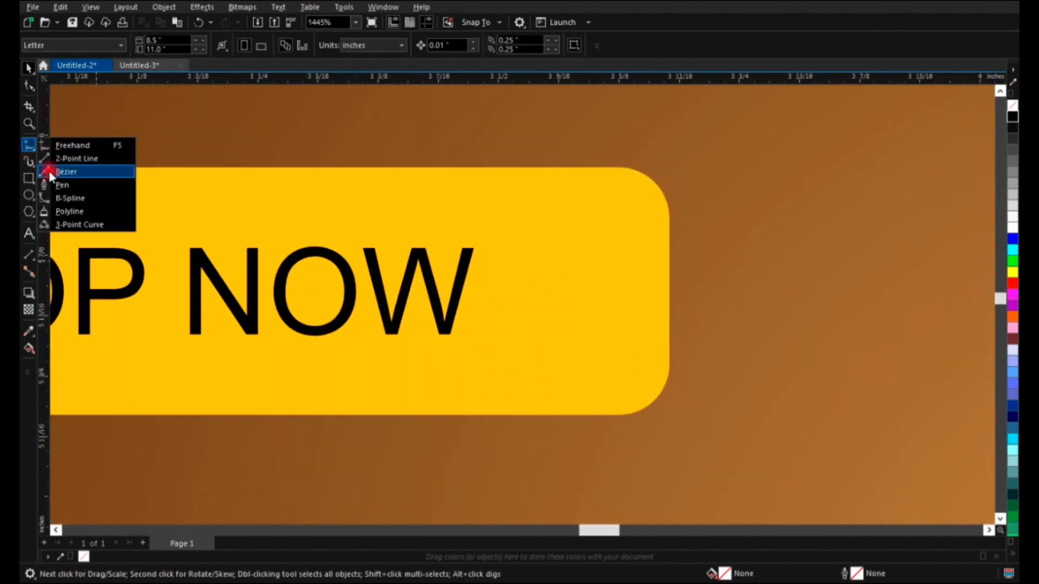
pyautogui.click(49, 172)
pyautogui.moveTo(498, 247)
pyautogui.mouseDown()
pyautogui.moveTo(559, 323)
pyautogui.moveTo(583, 334)
pyautogui.moveTo(589, 292)
pyautogui.mouseUp()
pyautogui.click(583, 334)
pyautogui.click(1013, 117)
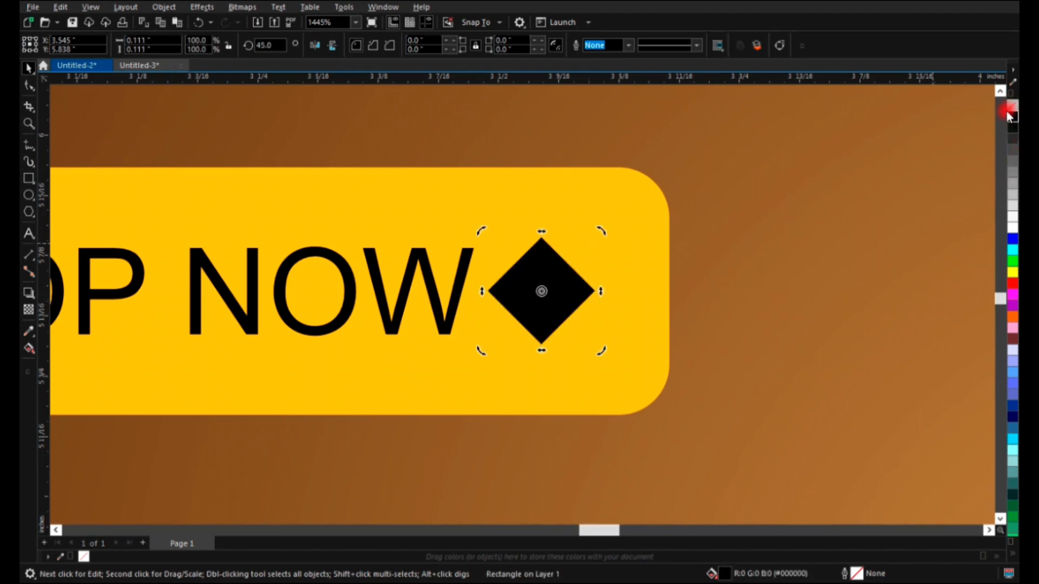
# Convert the black diamond to curves and pull its left corner inward to form a right-pointing arrowhead
pyautogui.hotkey('ctrl', 'q')
pyautogui.press('F10')
pyautogui.moveTo(487, 295); pyautogui.dragTo(563, 292)
pyautogui.press('space')
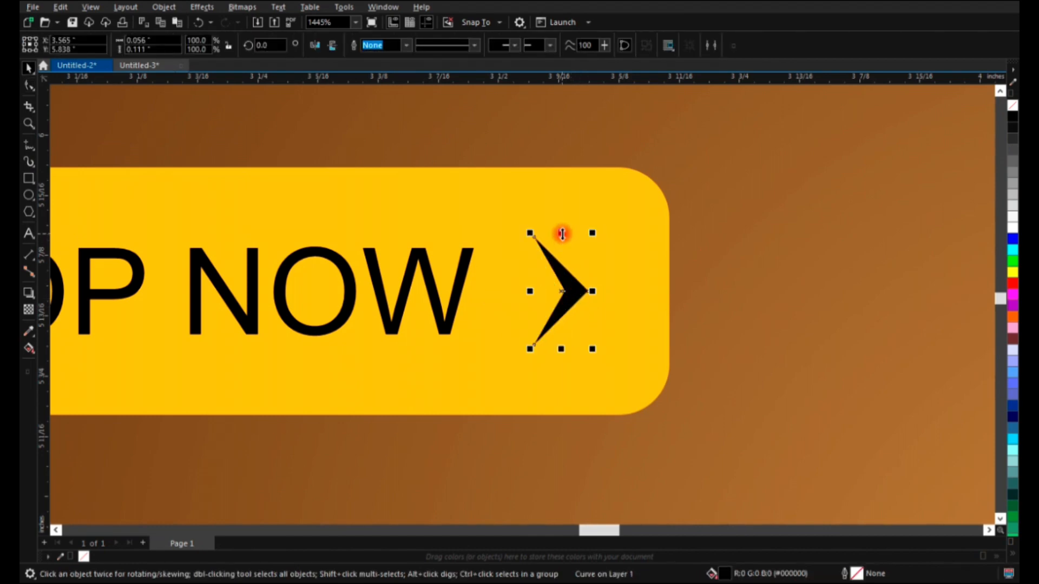
pyautogui.press('F10')
pyautogui.moveTo(567, 293); pyautogui.dragTo(561, 292)
pyautogui.press('space')
# Review the whole sale post, checking the button and the balance between the texts and the bag
pyautogui.scroll(-3, 528, 274)
pyautogui.press('F2')
pyautogui.moveTo(350, 221); pyautogui.dragTo(743, 334)
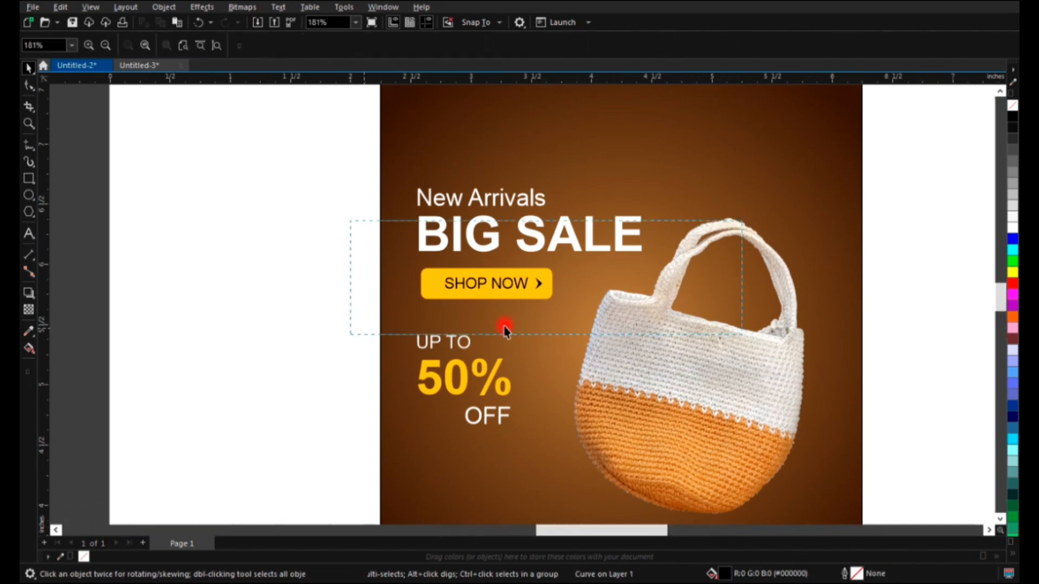
pyautogui.press('Escape')
pyautogui.scroll(-2, 510, 286)
pyautogui.press('F2')
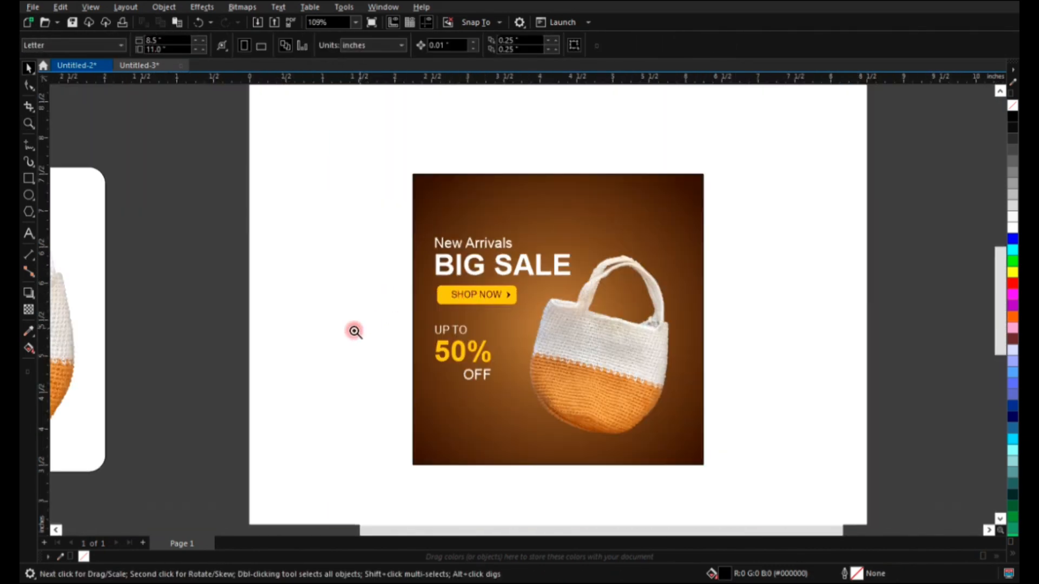
pyautogui.moveTo(354, 331); pyautogui.dragTo(795, 154)
pyautogui.scroll(-1, 387, 225)
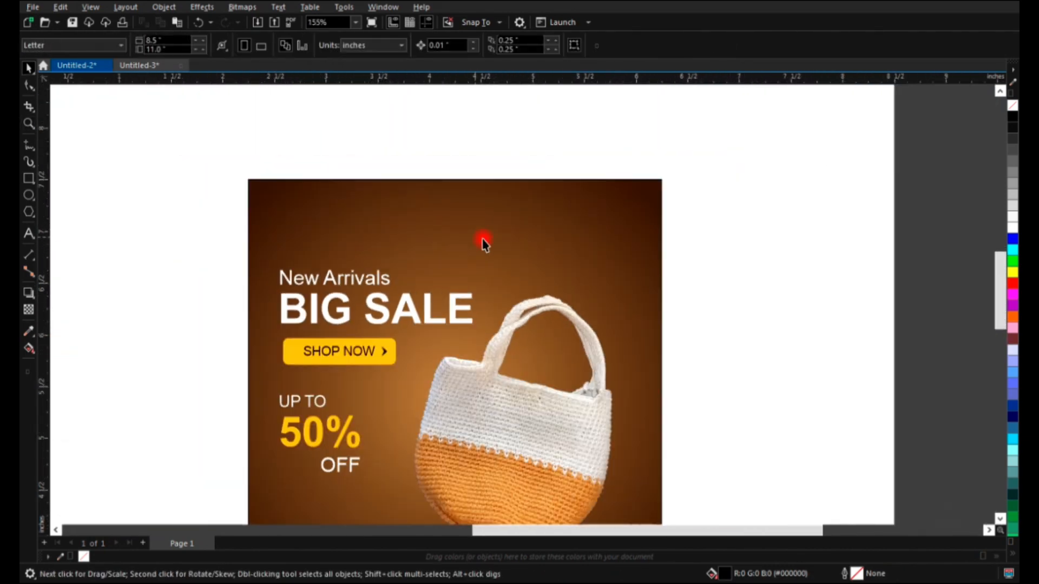
pyautogui.press('F2')
pyautogui.moveTo(686, 147); pyautogui.dragTo(130, 538)
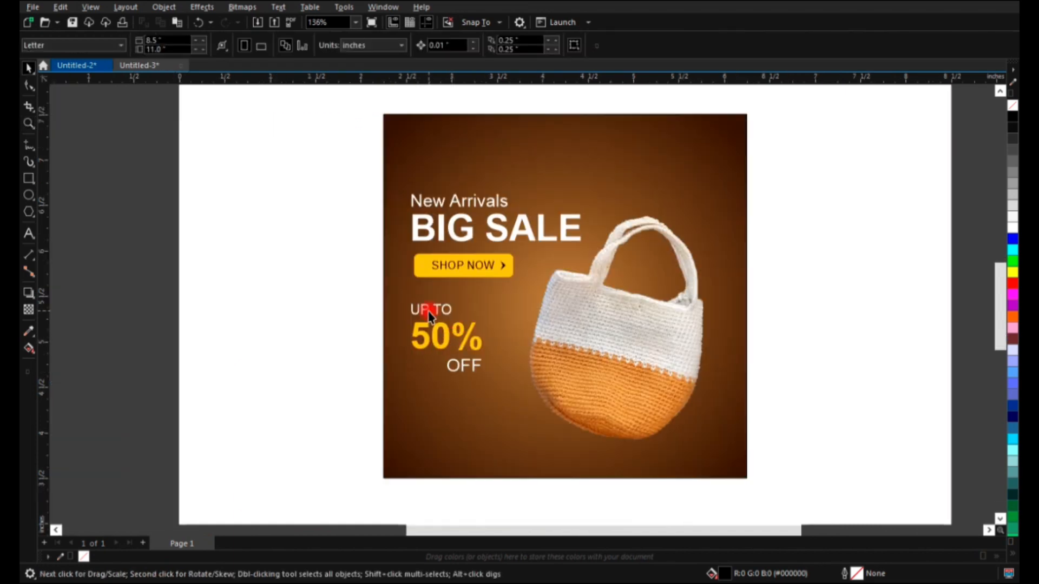
# Enlarge the UP TO, 50% and OFF texts together proportionally from their upper left corner
pyautogui.scroll(-1, 431, 306)
pyautogui.press('F2')
pyautogui.moveTo(336, 146); pyautogui.dragTo(749, 461)
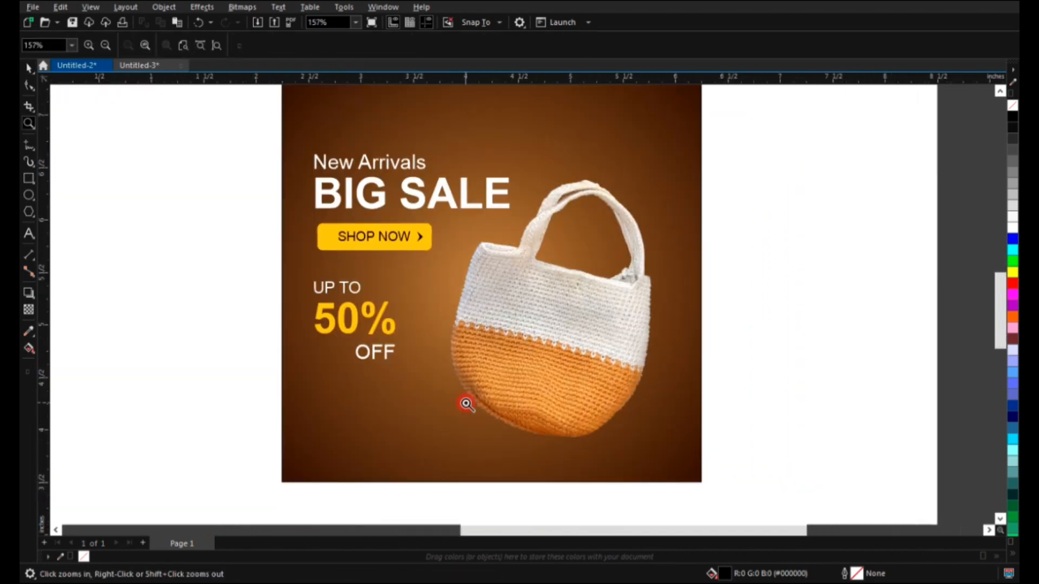
pyautogui.moveTo(242, 255); pyautogui.dragTo(462, 414)
pyautogui.moveTo(399, 372); pyautogui.dragTo(431, 406)
# Add the text Call Now in title case below OFF and size it to 11 pt
pyautogui.scroll(-2, 255, 283)
pyautogui.press('F2')
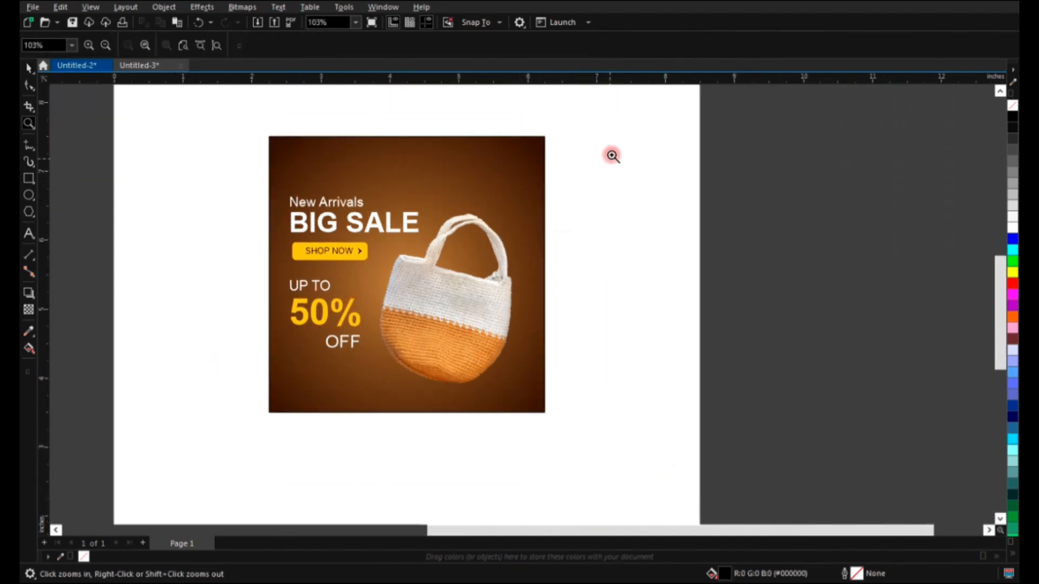
pyautogui.moveTo(611, 154); pyautogui.dragTo(217, 461)
pyautogui.press('F8')
pyautogui.click(388, 401)
pyautogui.write('sa')
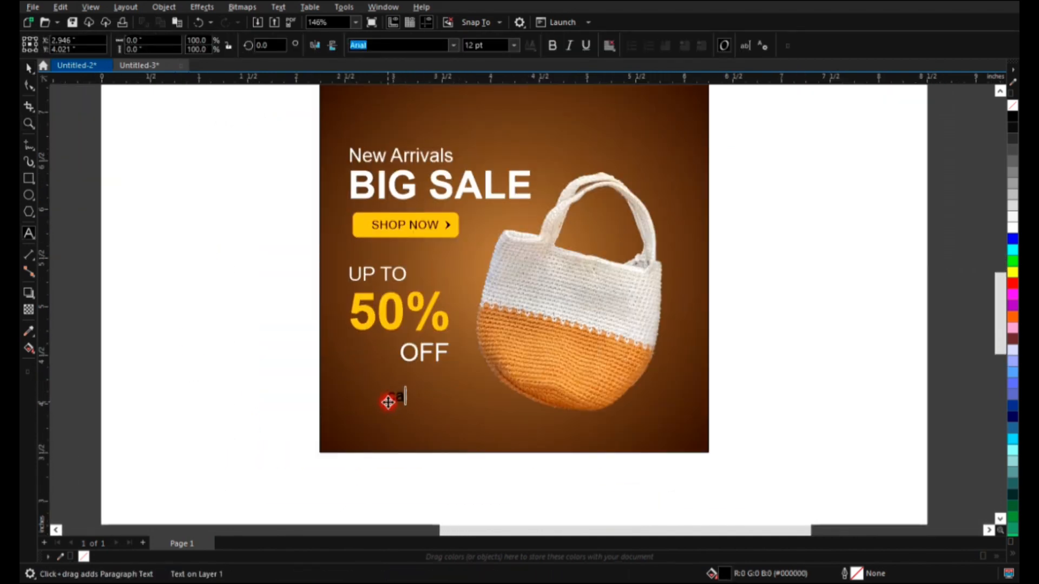
pyautogui.hotkey('ctrl', 'space')
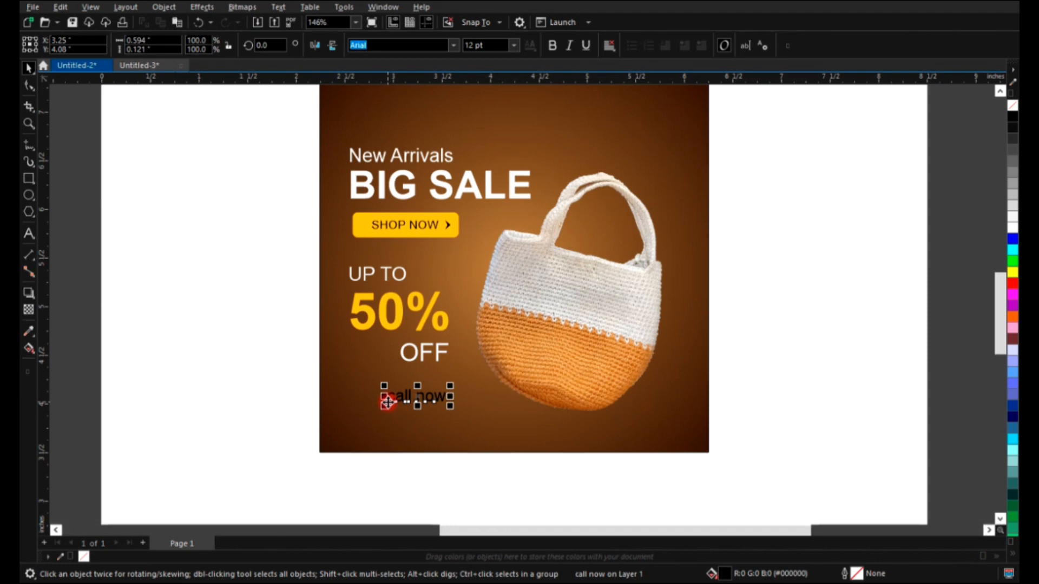
pyautogui.hotkey('shift', 'F3')
pyautogui.press('Return')
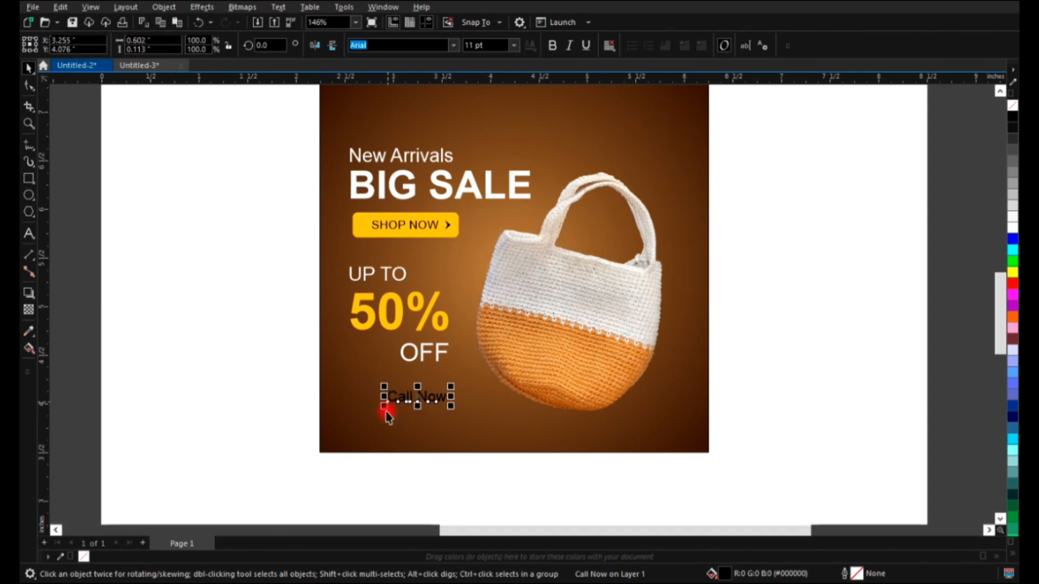
# Copy the amber fill of the 50% text onto the Call Now text
pyautogui.hotkey('ctrl', 'shift', 'a')
pyautogui.click(527, 307)
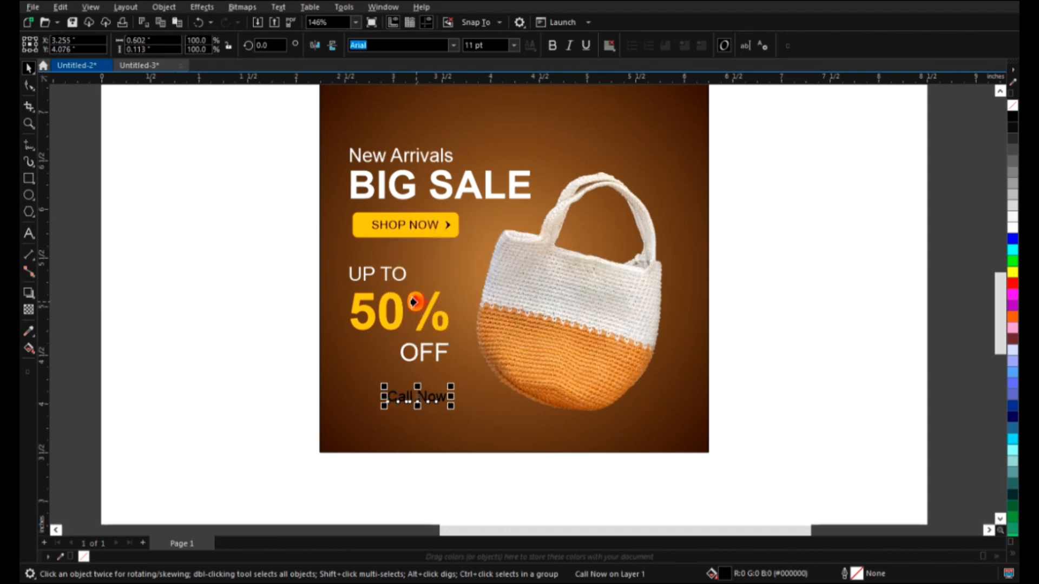
pyautogui.click(169, 404)
pyautogui.click(378, 437)
pyautogui.keyDown('shift'); pyautogui.click(400, 308); pyautogui.keyUp('shift')
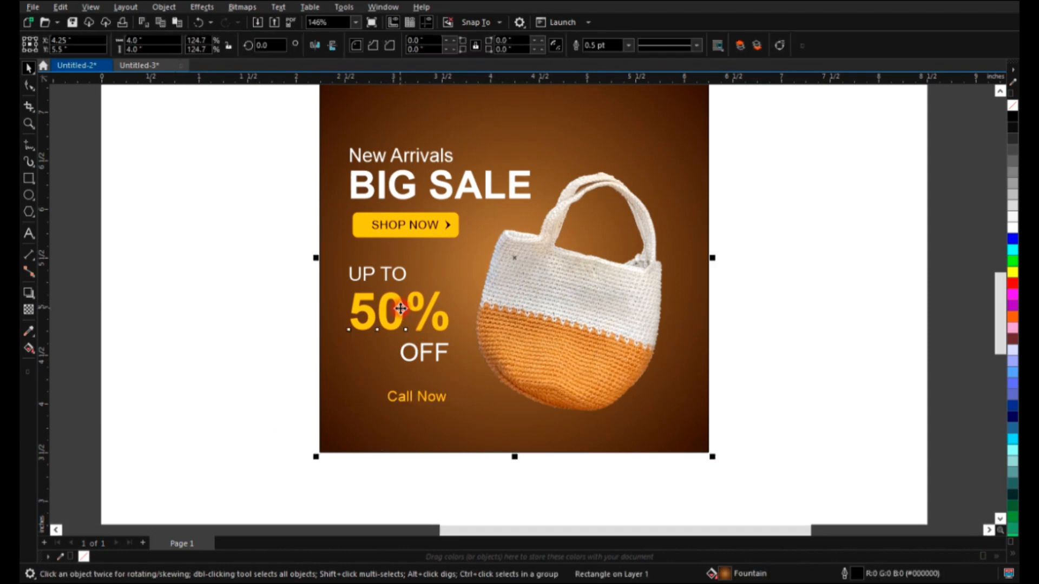
pyautogui.press('l')
pyautogui.hotkey('ctrl', 'z')
pyautogui.click(225, 328)
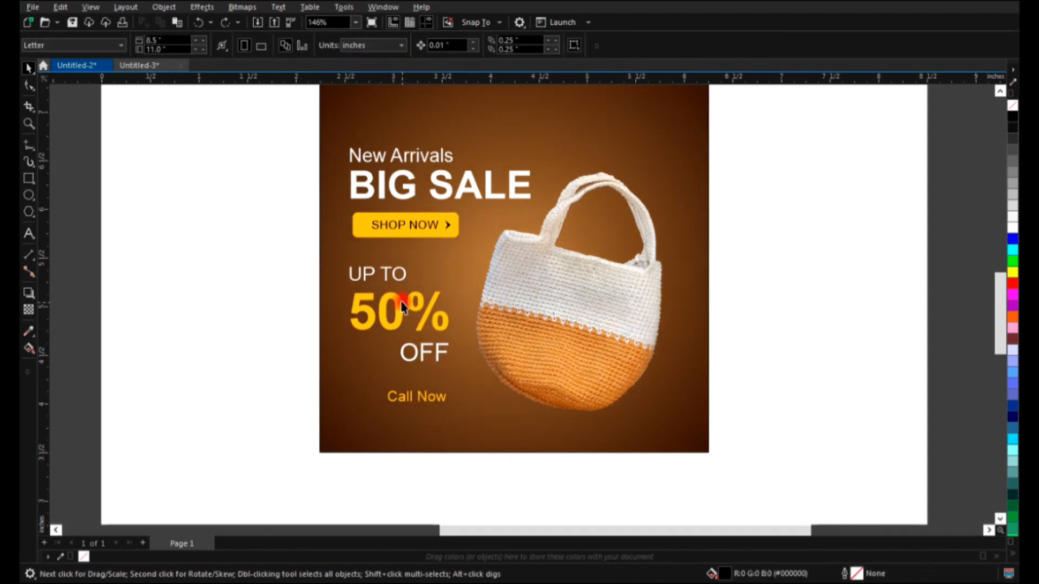
# Group the UP TO, 50% and OFF texts, and left-align all the texts and the SHOP NOW button
pyautogui.moveTo(242, 239); pyautogui.dragTo(499, 385)
pyautogui.hotkey('ctrl', 'g')
pyautogui.moveTo(217, 253); pyautogui.dragTo(492, 210)
pyautogui.moveTo(248, 116); pyautogui.dragTo(575, 417)
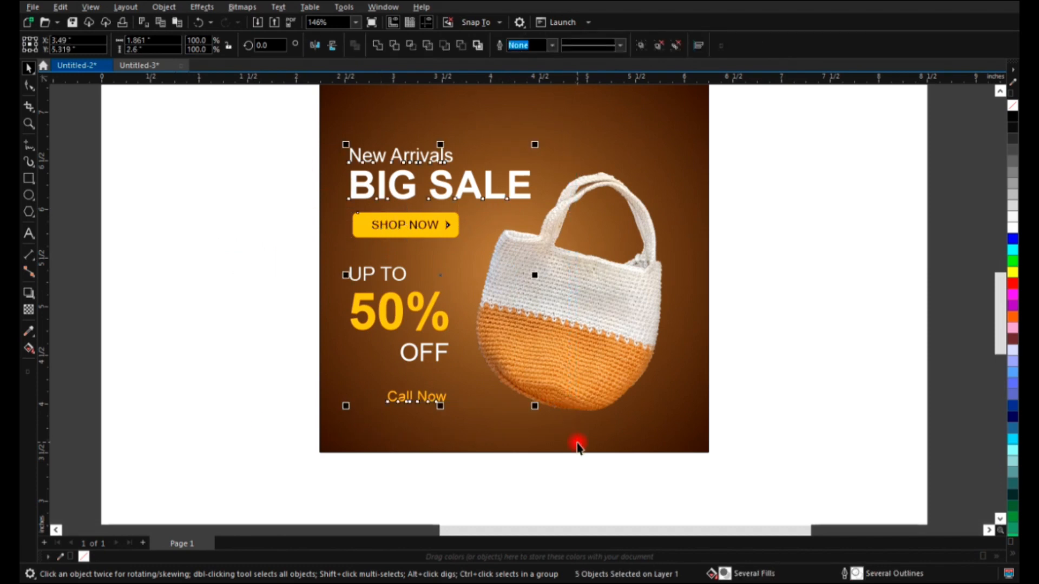
pyautogui.press('l')
pyautogui.click(251, 310)
# Duplicate the Call Now text directly below itself and replace the copy's wording with the placeholder phone number
pyautogui.click(403, 406)
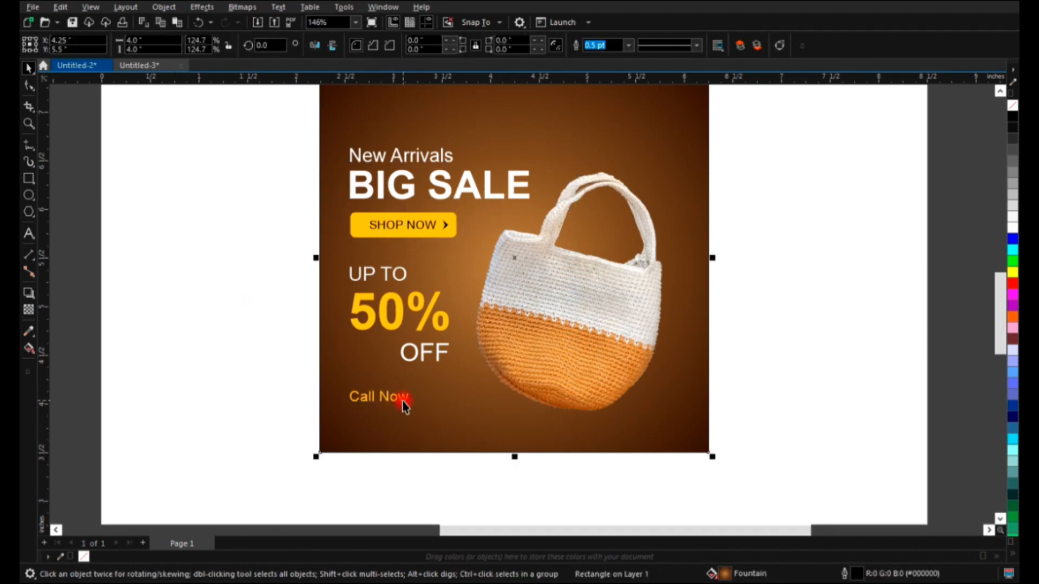
pyautogui.click(403, 407)
pyautogui.moveTo(403, 406); pyautogui.dragTo(403, 427)
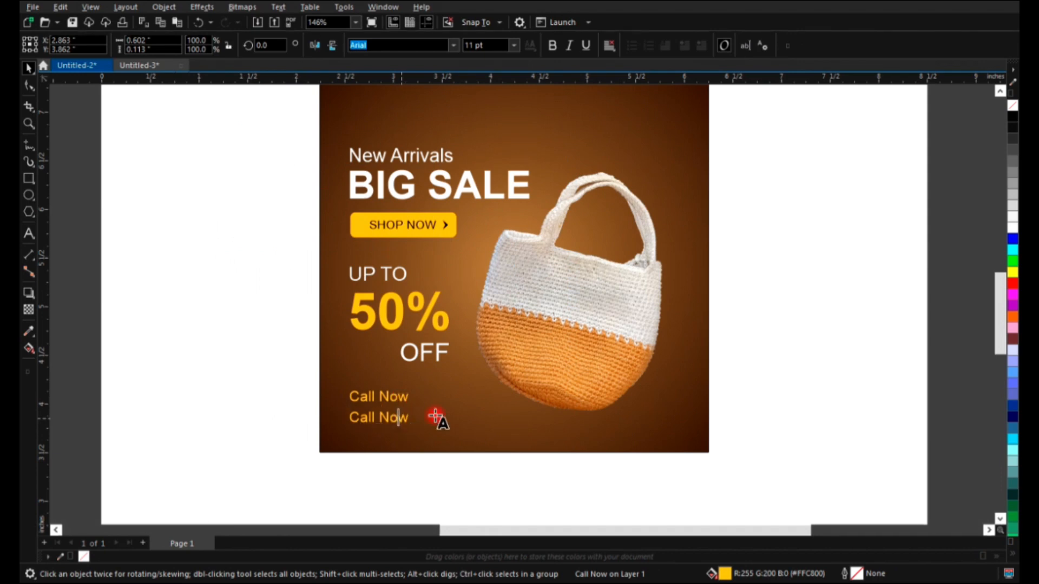
pyautogui.hotkey('ctrl', 'a')
pyautogui.write('+9')
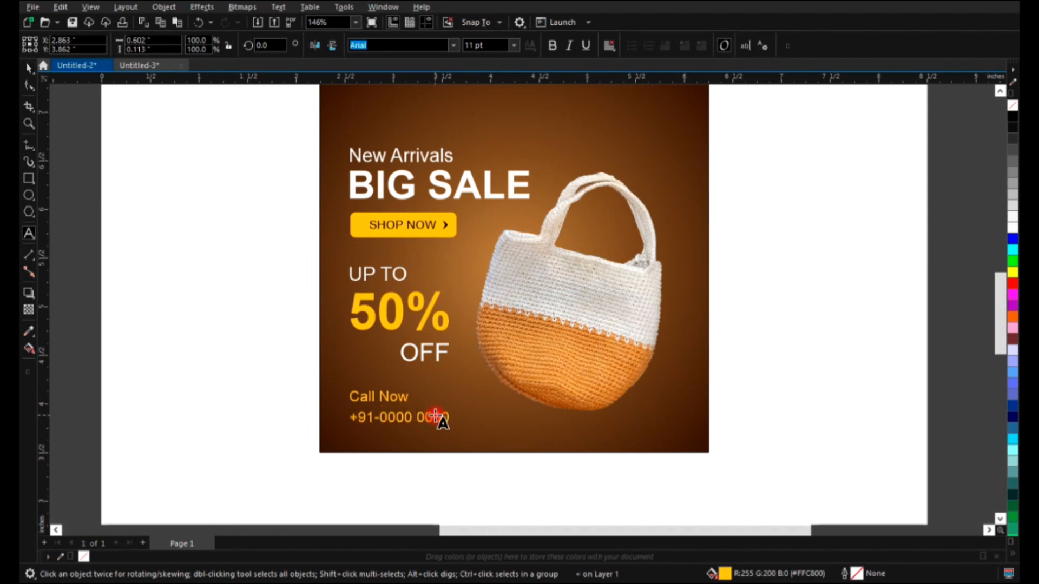
pyautogui.hotkey('ctrl', 'space')
pyautogui.click(341, 466)
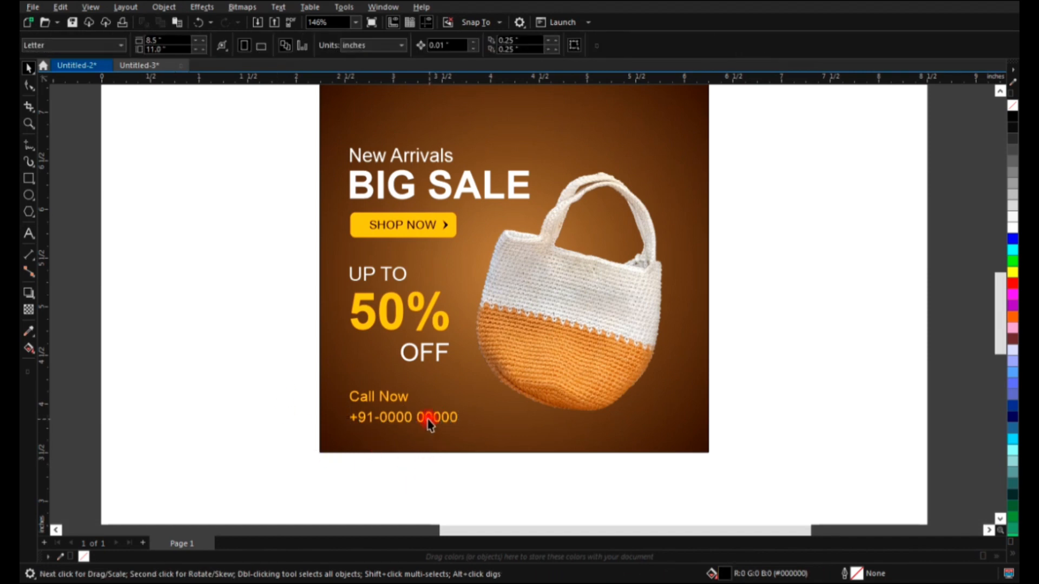
# Make the phone number bold and fill it with white
pyautogui.click(462, 425)
pyautogui.click(1010, 230)
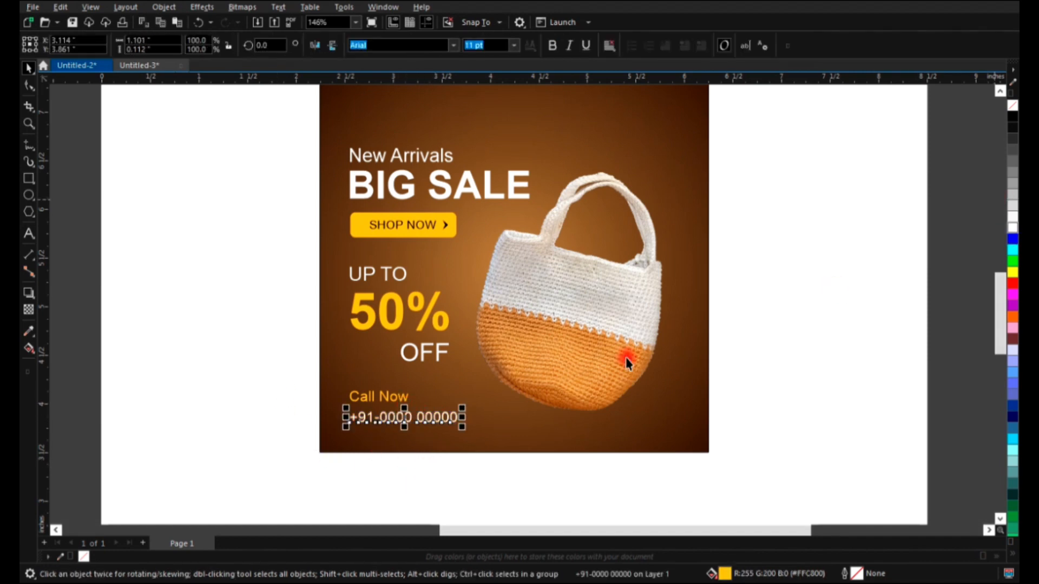
pyautogui.click(291, 279)
# Move the Call Now text closer above the phone number and reduce its font size by one step
pyautogui.press('F2')
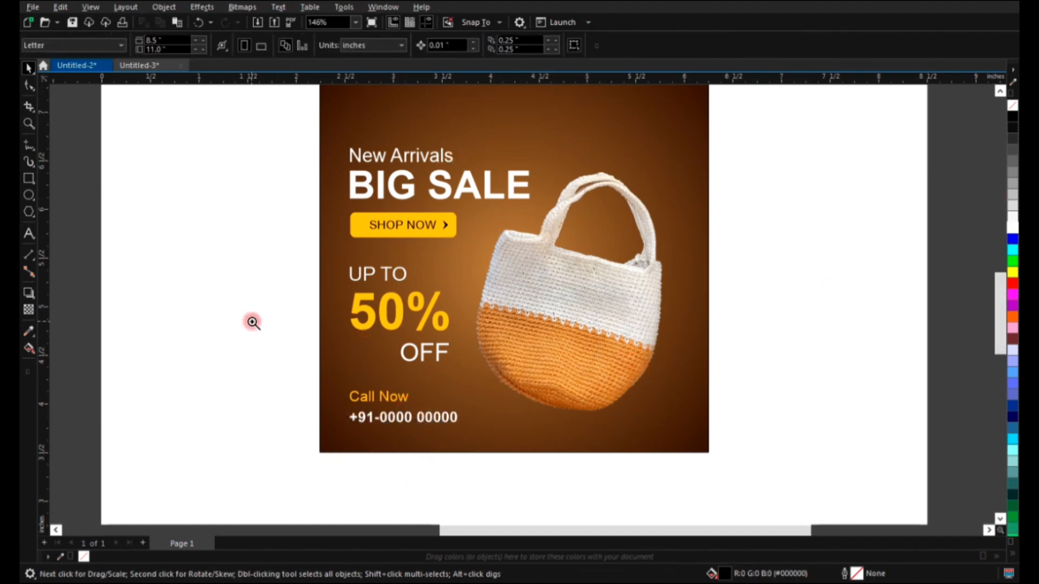
pyautogui.moveTo(253, 322); pyautogui.dragTo(678, 482)
pyautogui.click(368, 304)
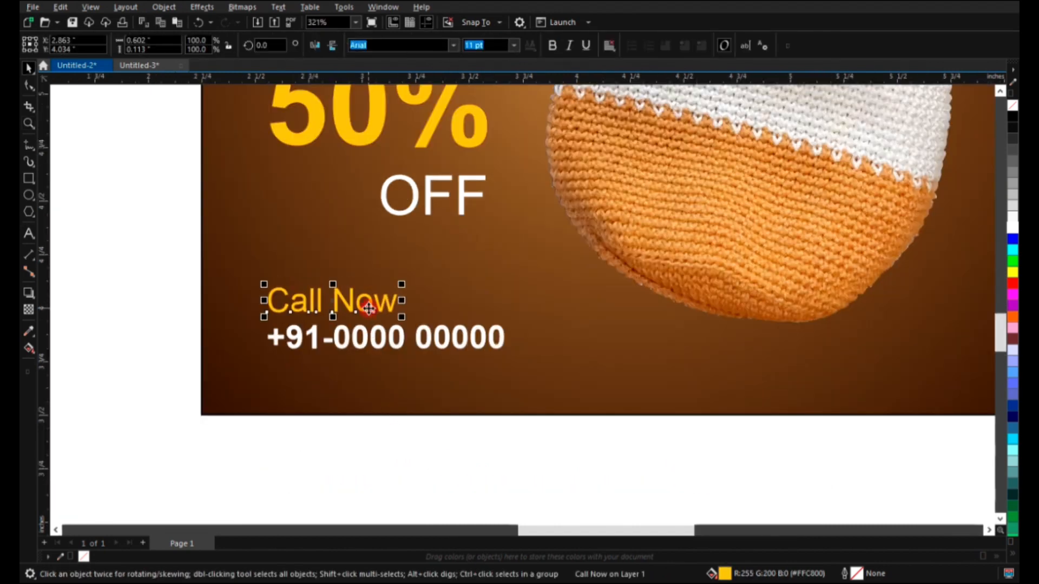
pyautogui.press('ctrl+KP_2')
pyautogui.scroll(-2, 368, 308)
pyautogui.moveTo(314, 355); pyautogui.dragTo(709, 219)
pyautogui.hotkey('shift', 'F2')
pyautogui.click(830, 314)
# Move the grouped UP TO, 50% and OFF texts slightly down
pyautogui.moveTo(273, 293); pyautogui.dragTo(540, 435)
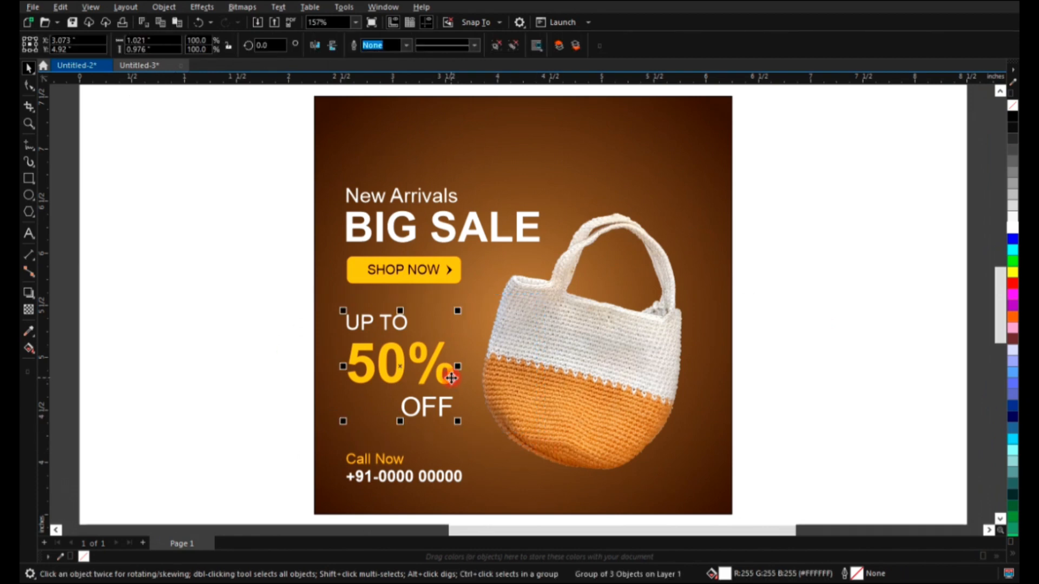
pyautogui.moveTo(450, 376); pyautogui.dragTo(452, 385)
pyautogui.click(257, 327)
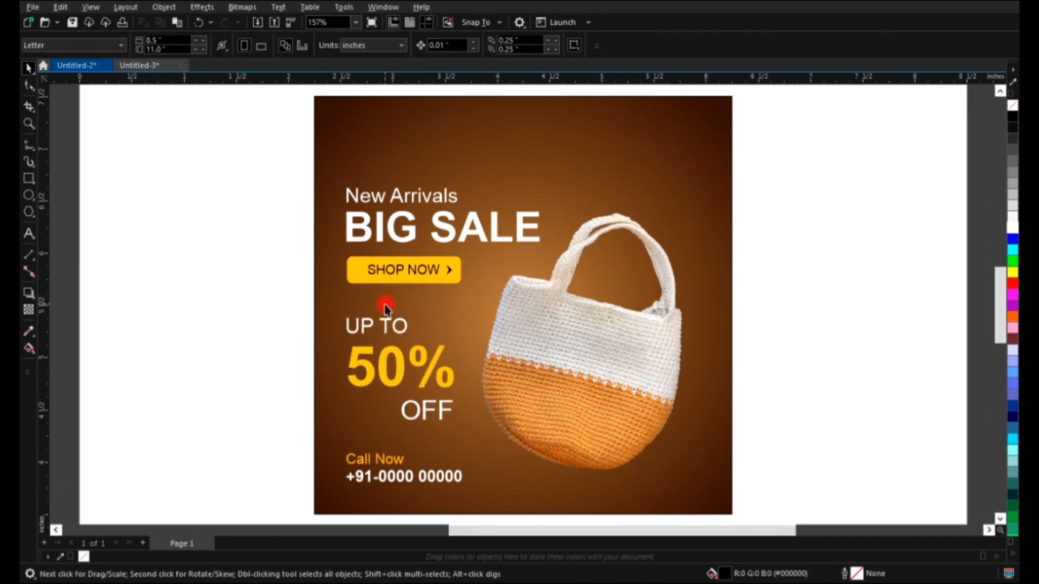
pyautogui.press('F8')
pyautogui.click(354, 301)
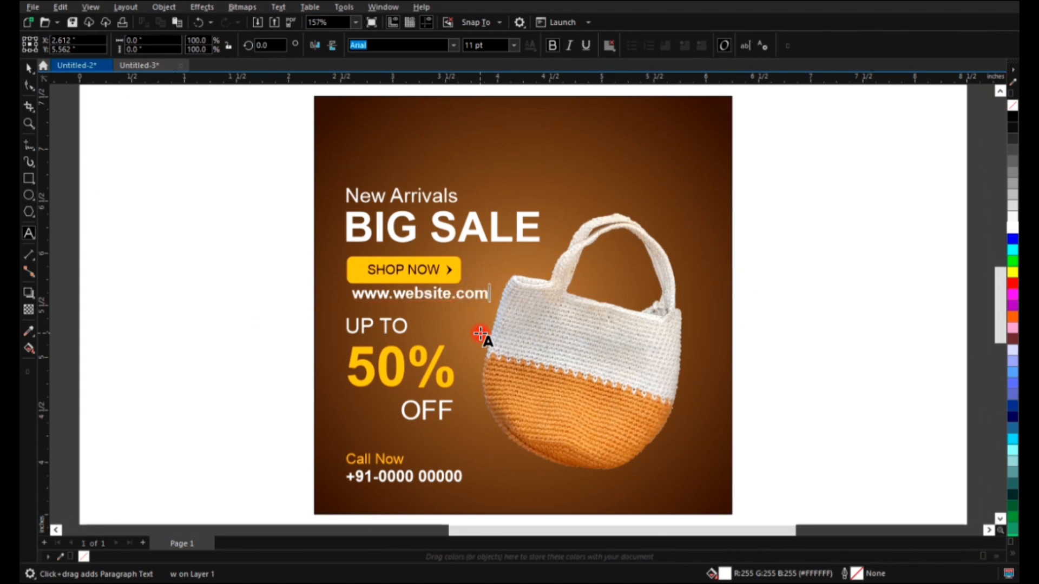
pyautogui.hotkey('ctrl', 'space')
pyautogui.press('ctrl+KP_2')
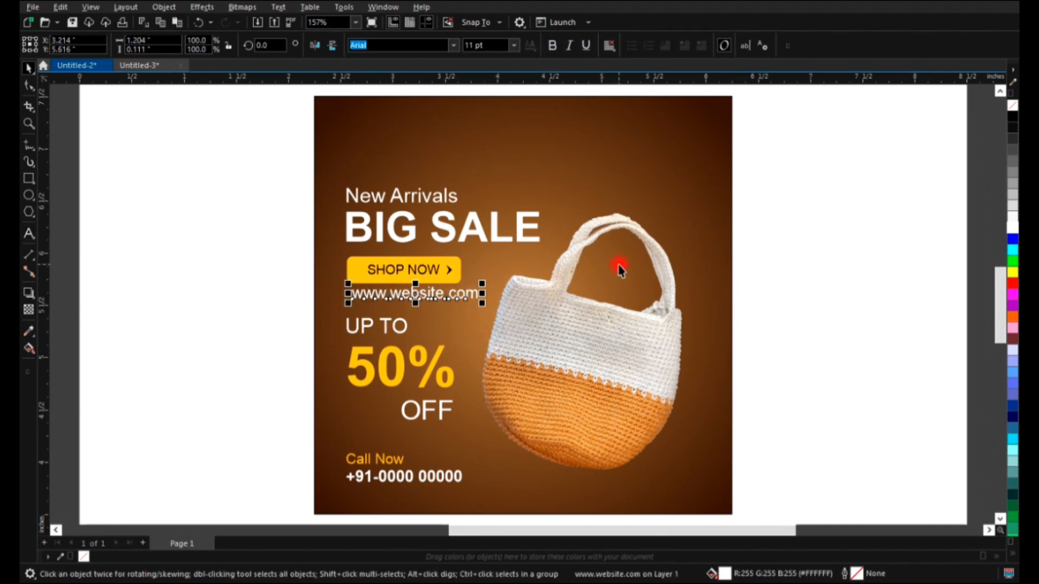
pyautogui.press('ctrl+KP_2')
pyautogui.hotkey('shift', 'F3')
pyautogui.press('u')
pyautogui.press('Return')
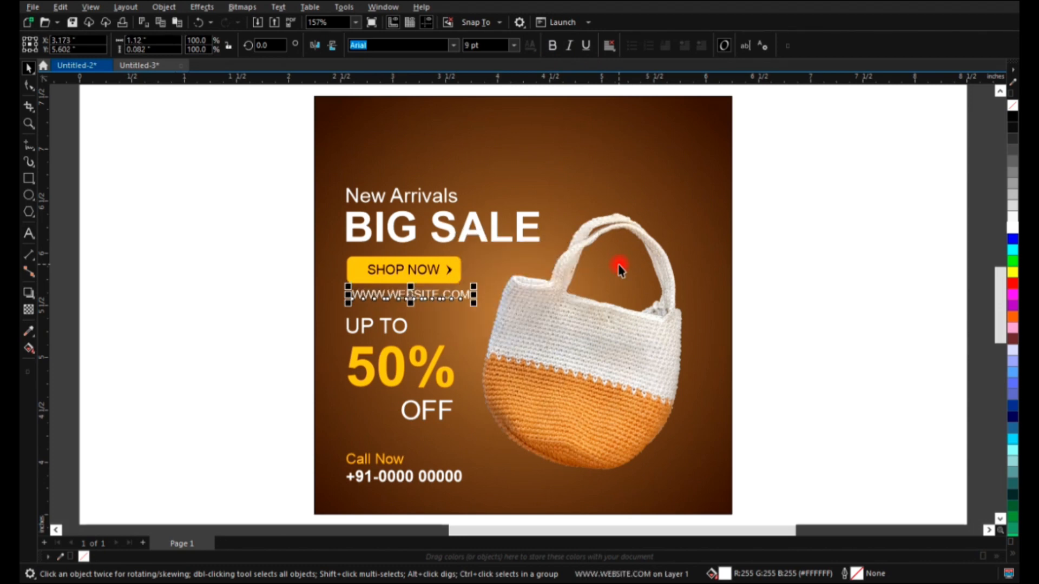
# Shrink the website text and widen its letter spacing to about the width of the SHOP NOW button
pyautogui.press('F10')
pyautogui.moveTo(474, 304); pyautogui.dragTo(443, 302)
pyautogui.press('space')
# Nudge the grouped UP TO, 50% and OFF texts down to leave more room under the website address
pyautogui.moveTo(290, 306); pyautogui.dragTo(494, 436)
pyautogui.press('Down')
pyautogui.press('Down')
pyautogui.click(242, 337)
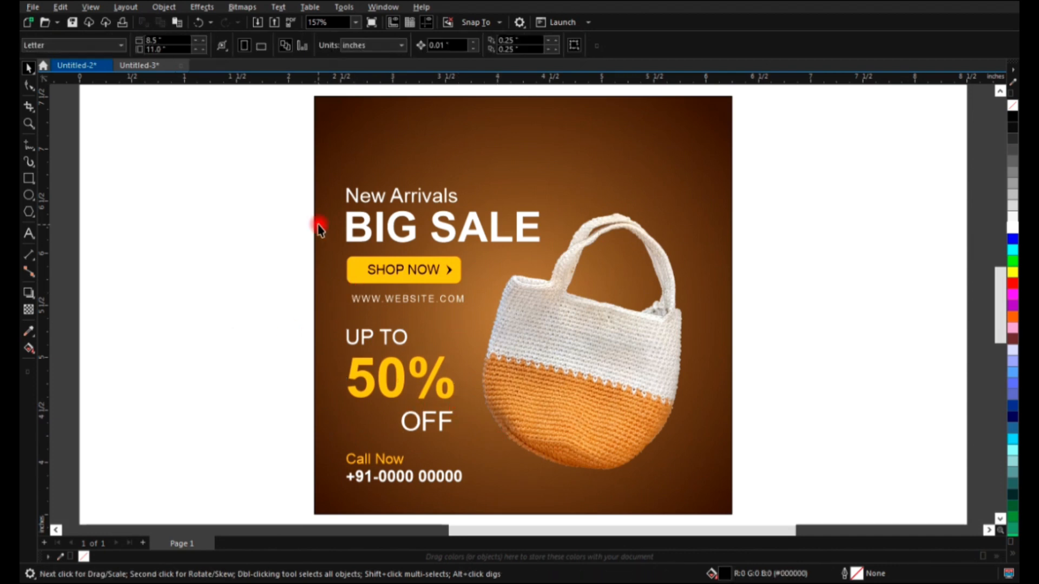
pyautogui.scroll(-1, 322, 219)
pyautogui.press('F2')
pyautogui.moveTo(188, 153); pyautogui.dragTo(774, 500)
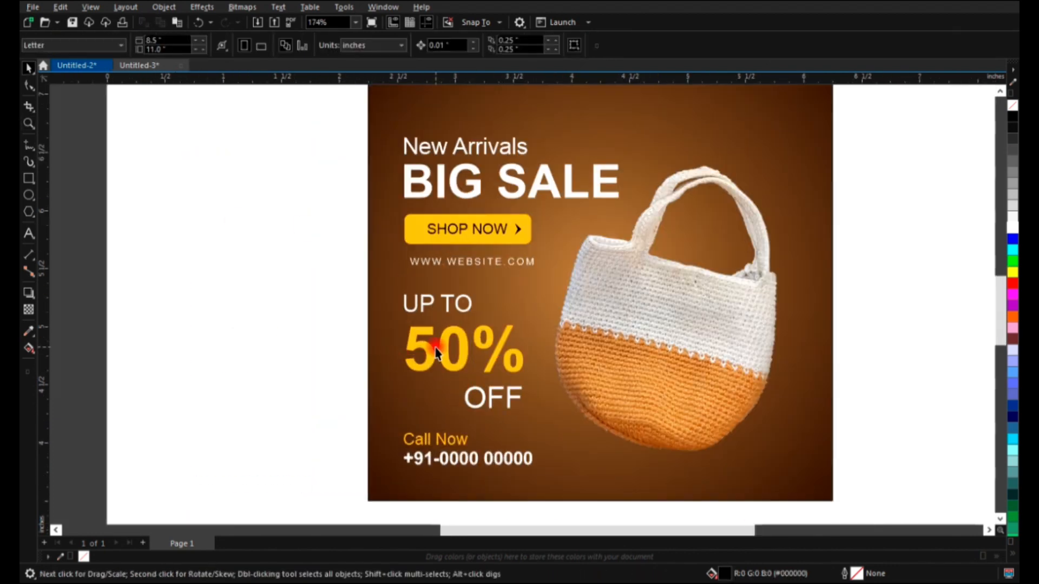
pyautogui.click(437, 353)
pyautogui.click(425, 348)
pyautogui.keyDown('shift'); pyautogui.click(430, 242); pyautogui.keyUp('shift')
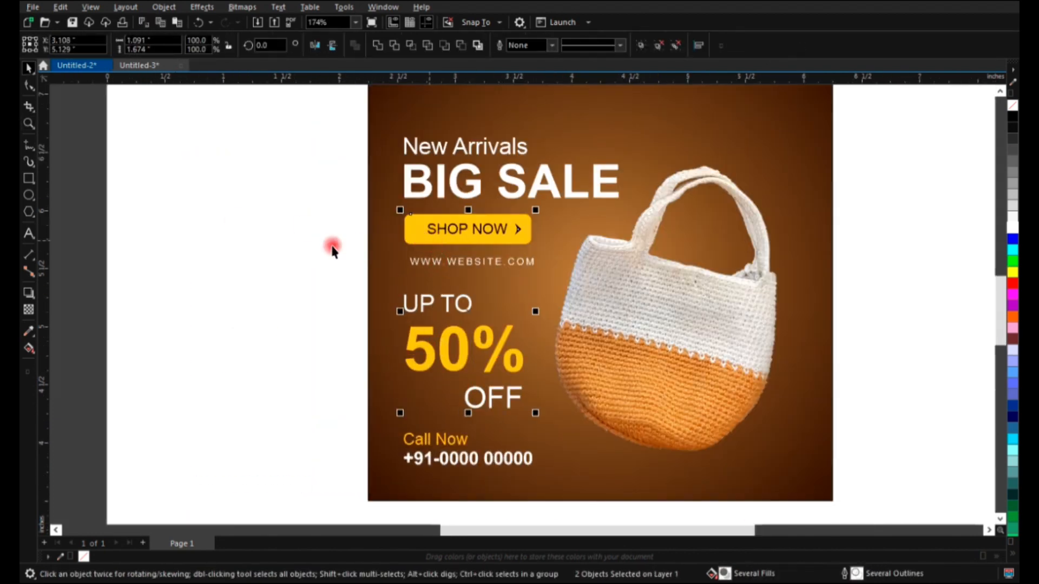
pyautogui.click(290, 239)
# Shift all the texts and the SHOP NOW button together slightly left, closer to the background's edge
pyautogui.scroll(-2, 290, 239)
pyautogui.moveTo(274, 146); pyautogui.dragTo(547, 417)
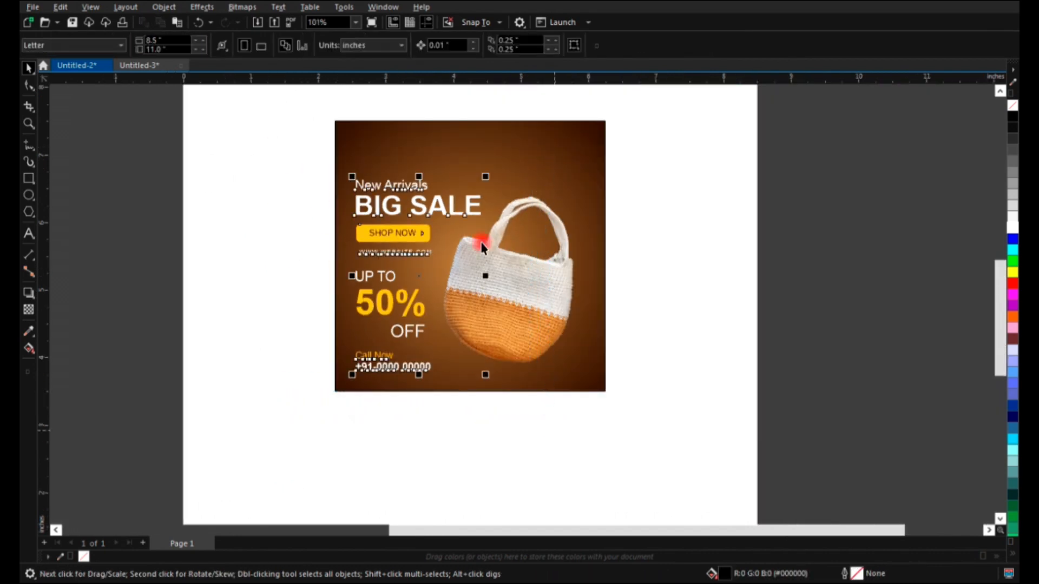
pyautogui.moveTo(473, 207); pyautogui.dragTo(468, 207)
pyautogui.click(291, 355)
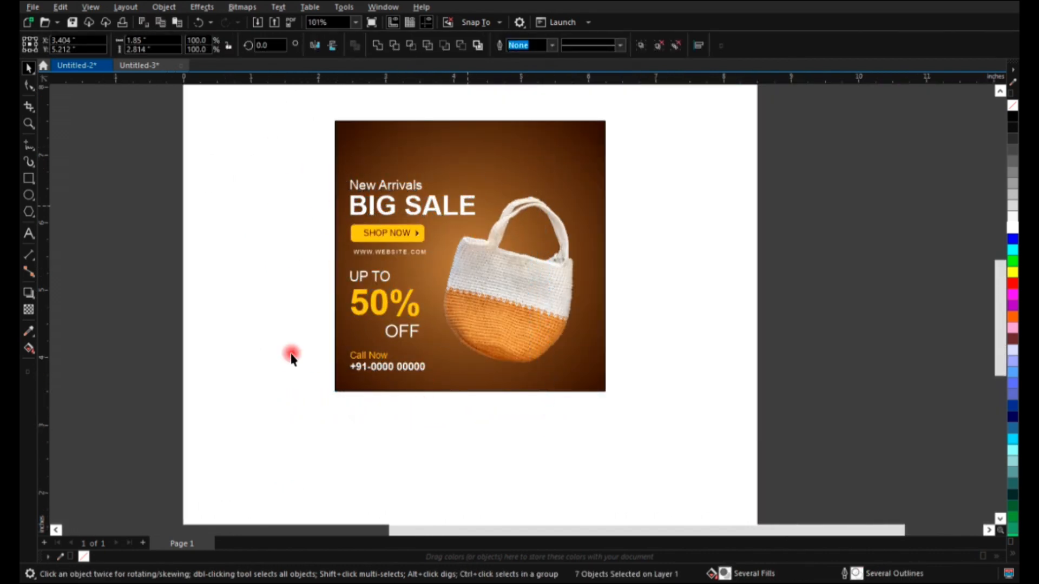
# Add the text LOGO in bold white uppercase near the post's upper left corner and enlarge it to 15.1 pt
pyautogui.press('z')
pyautogui.moveTo(251, 406); pyautogui.dragTo(647, 108)
pyautogui.press('F8')
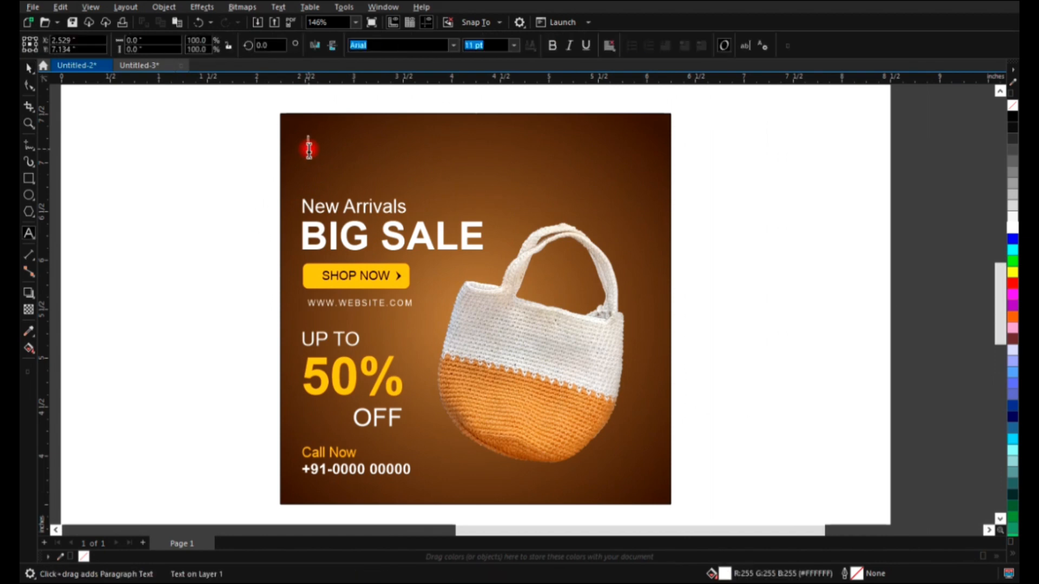
pyautogui.hotkey('ctrl', 'space')
pyautogui.hotkey('shift', 'F3')
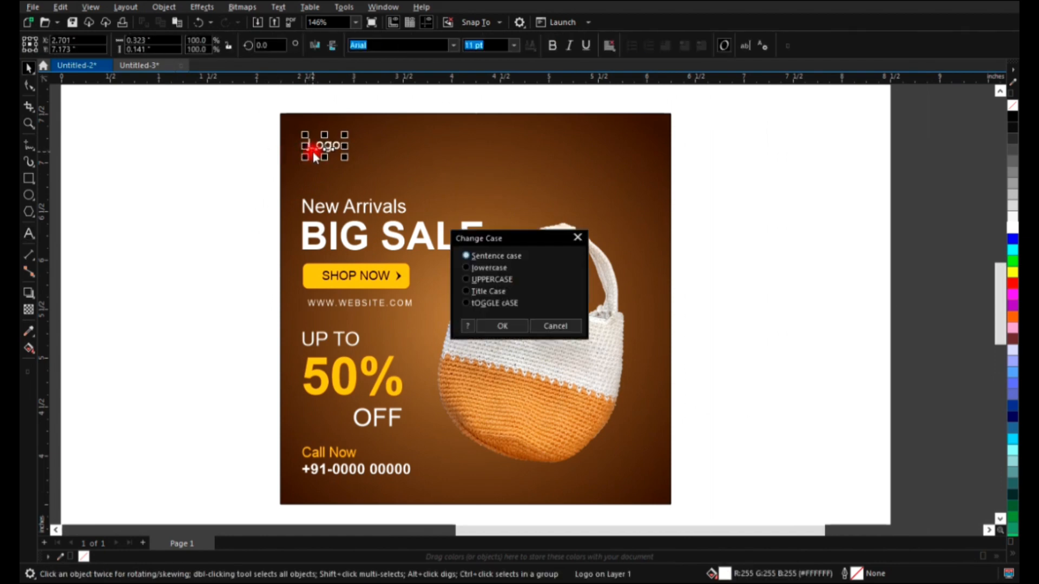
pyautogui.press('u')
pyautogui.press('Return')
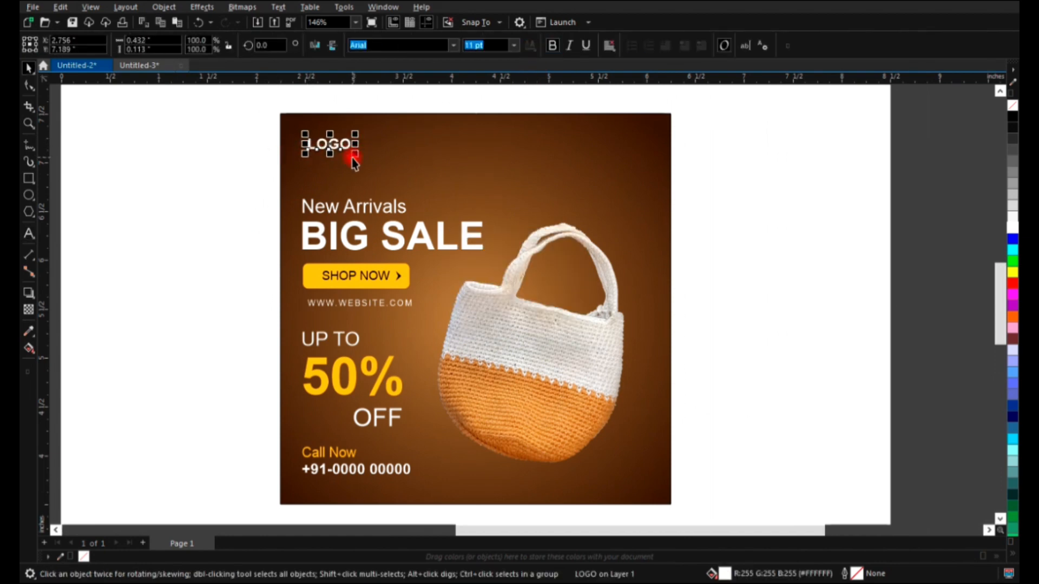
pyautogui.moveTo(355, 158); pyautogui.dragTo(372, 176)
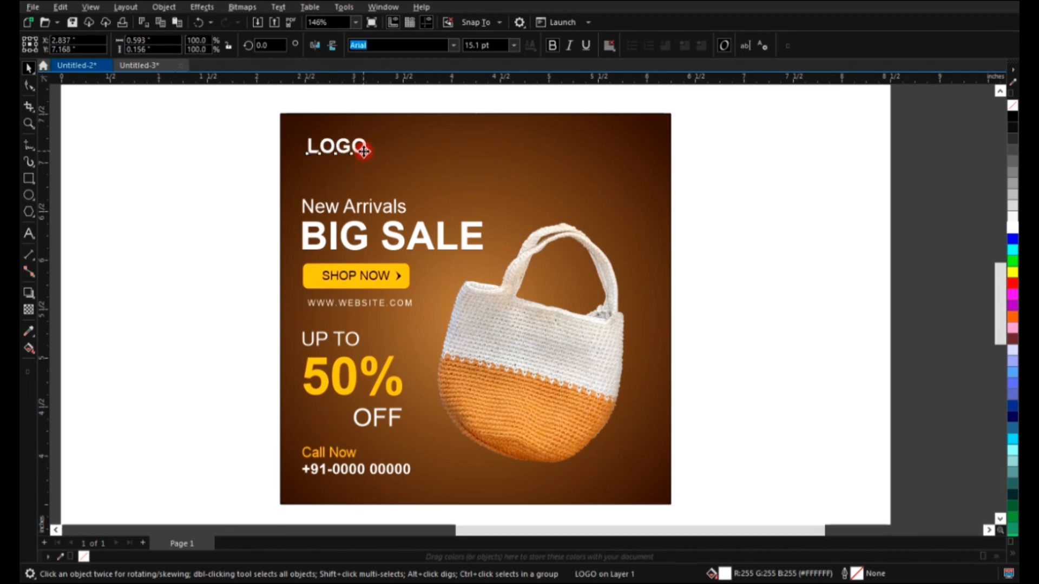
pyautogui.click(770, 202)
# Rotate the bag image slightly clockwise to an angle of 336.632 degrees and shift it slightly left
pyautogui.scroll(-1, 200, 225)
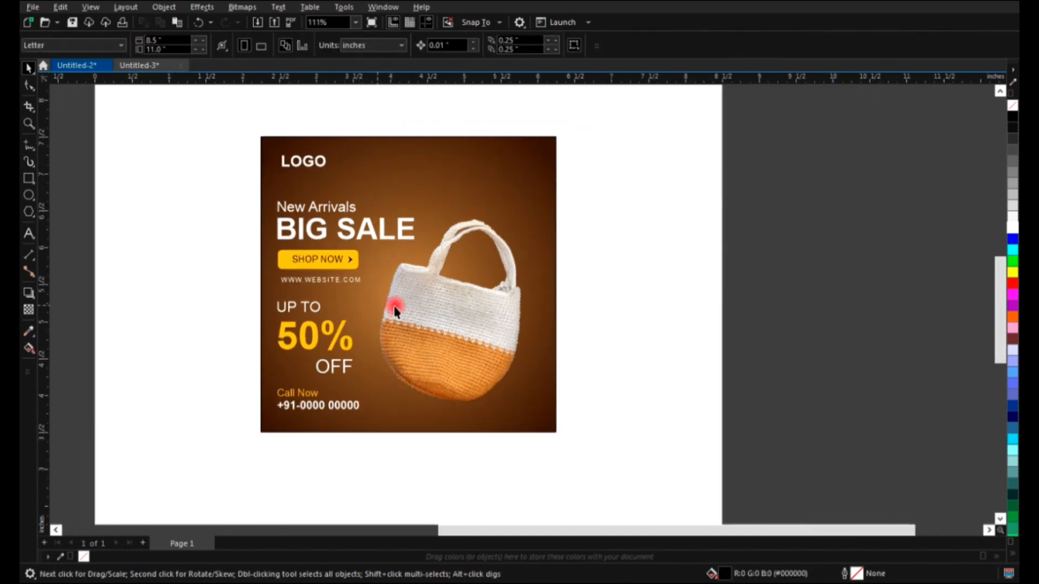
pyautogui.press('z')
pyautogui.moveTo(246, 153); pyautogui.dragTo(742, 494)
pyautogui.doubleClick(449, 343)
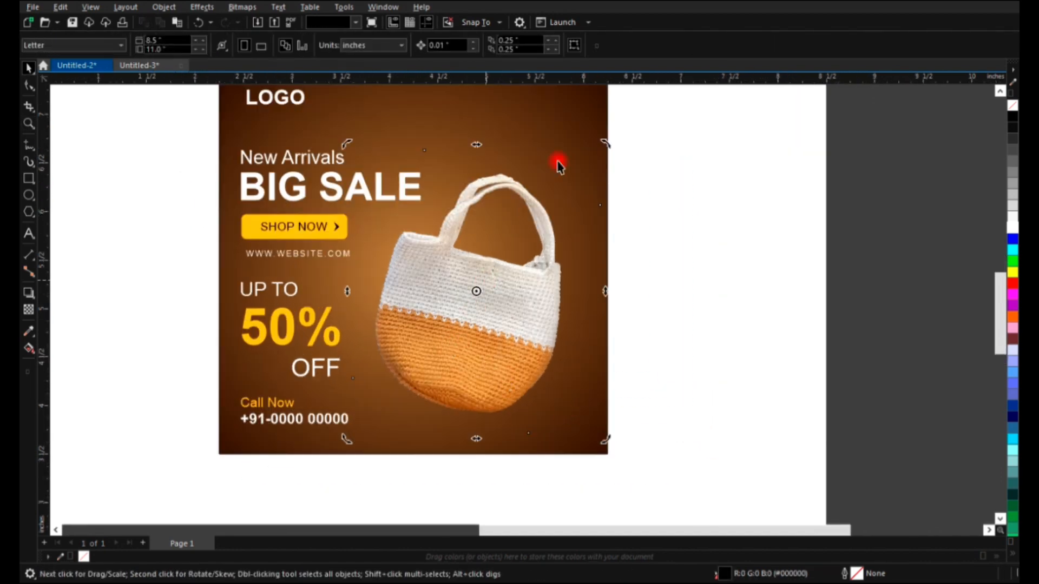
pyautogui.moveTo(604, 144); pyautogui.dragTo(610, 170)
pyautogui.moveTo(487, 364); pyautogui.dragTo(482, 364)
# Draw a flat ellipse about 1.55 by 0.23 inches across the bag's base and fill it with black
pyautogui.press('F2')
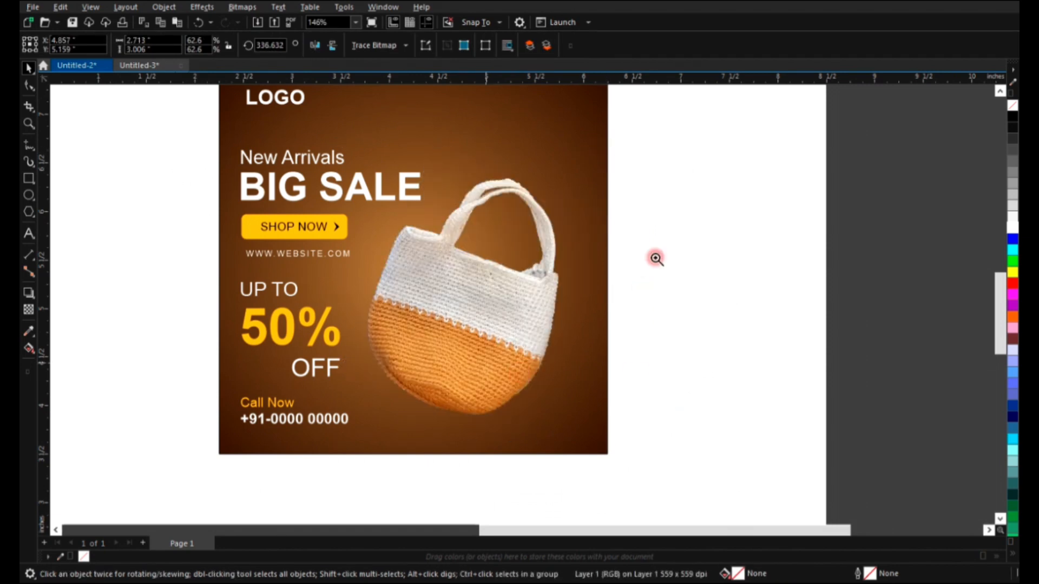
pyautogui.moveTo(696, 224); pyautogui.dragTo(254, 522)
pyautogui.click(54, 300)
pyautogui.click(30, 196)
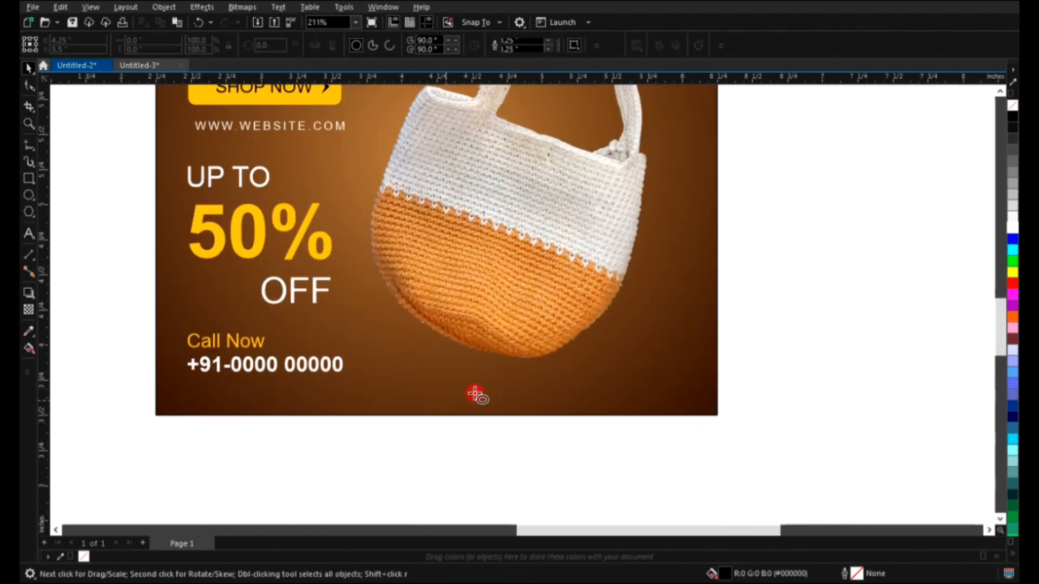
pyautogui.moveTo(401, 343); pyautogui.dragTo(628, 384)
pyautogui.press('space')
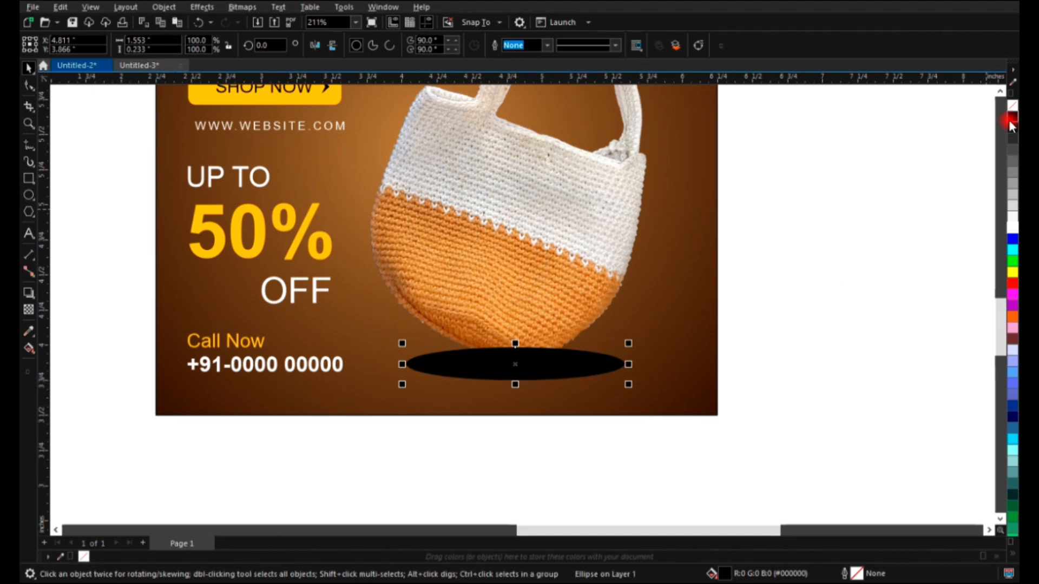
pyautogui.click(481, 365)
# Convert the black ellipse to a 300 dpi CMYK bitmap
pyautogui.click(242, 7)
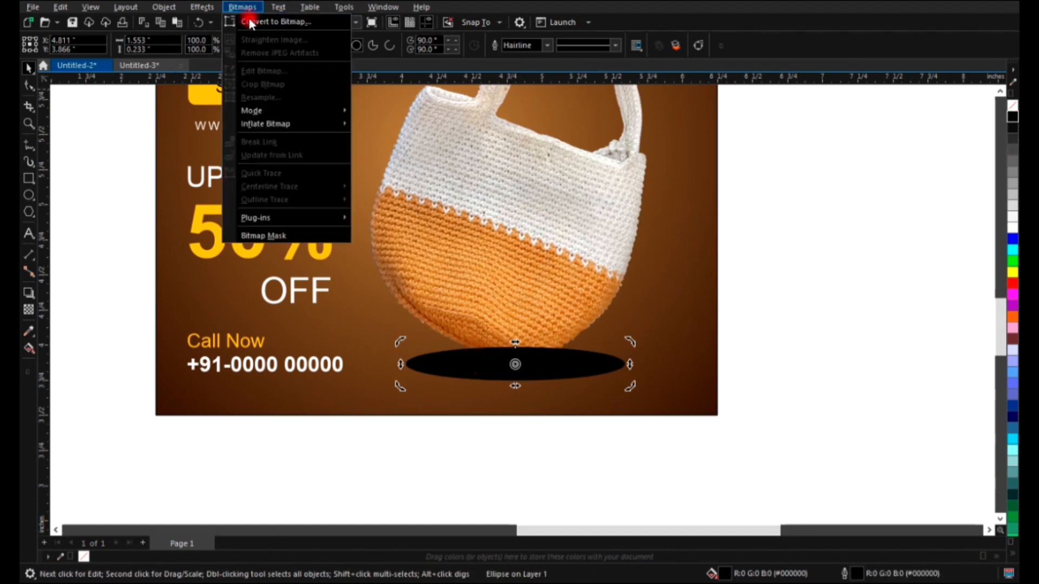
pyautogui.click(252, 22)
pyautogui.click(534, 355)
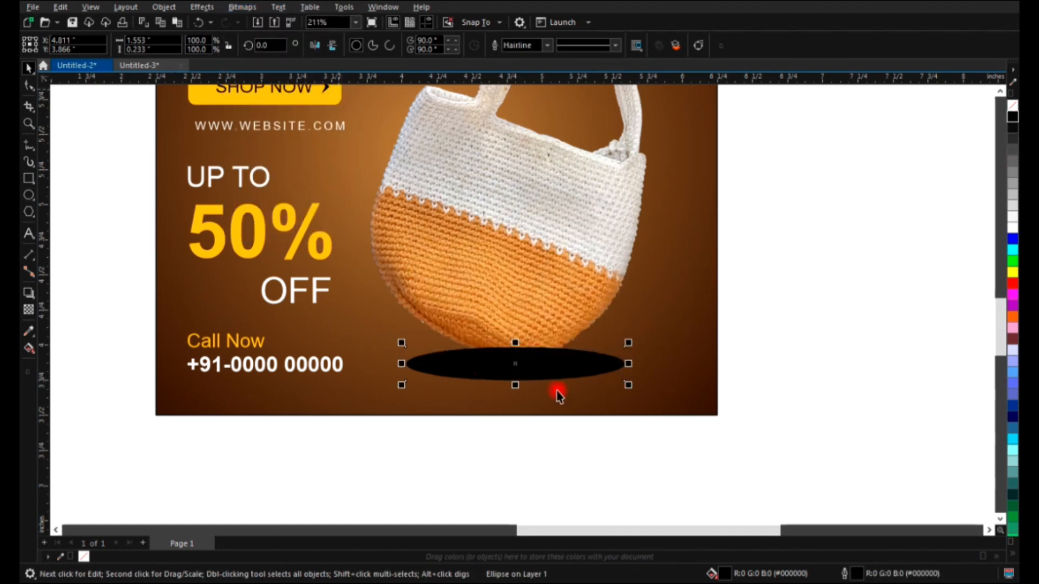
# Apply a Gaussian Blur to the black ellipse bitmap to make a soft shadow
pyautogui.click(202, 7)
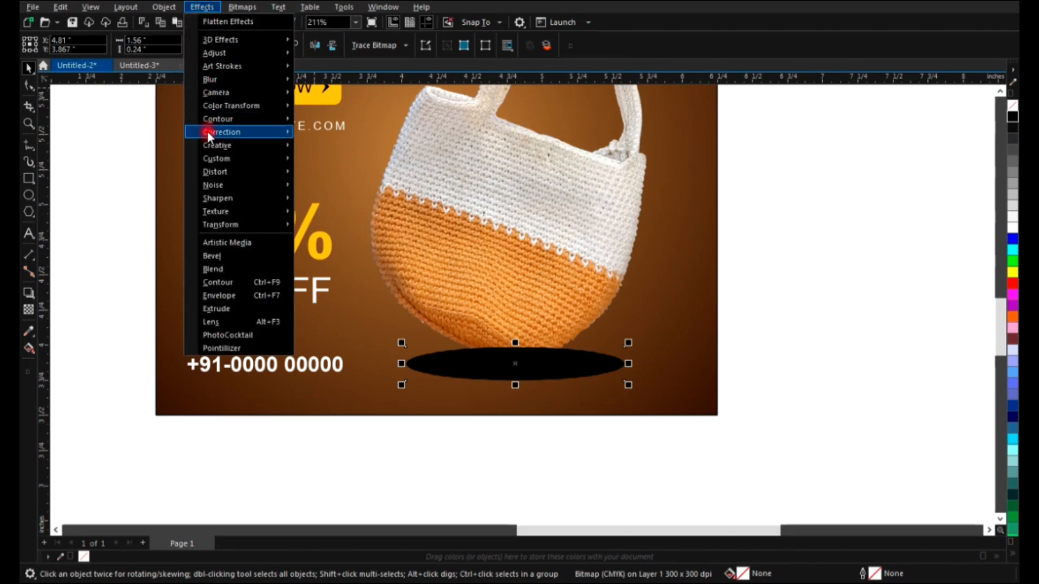
pyautogui.moveTo(206, 81)
pyautogui.click(339, 125)
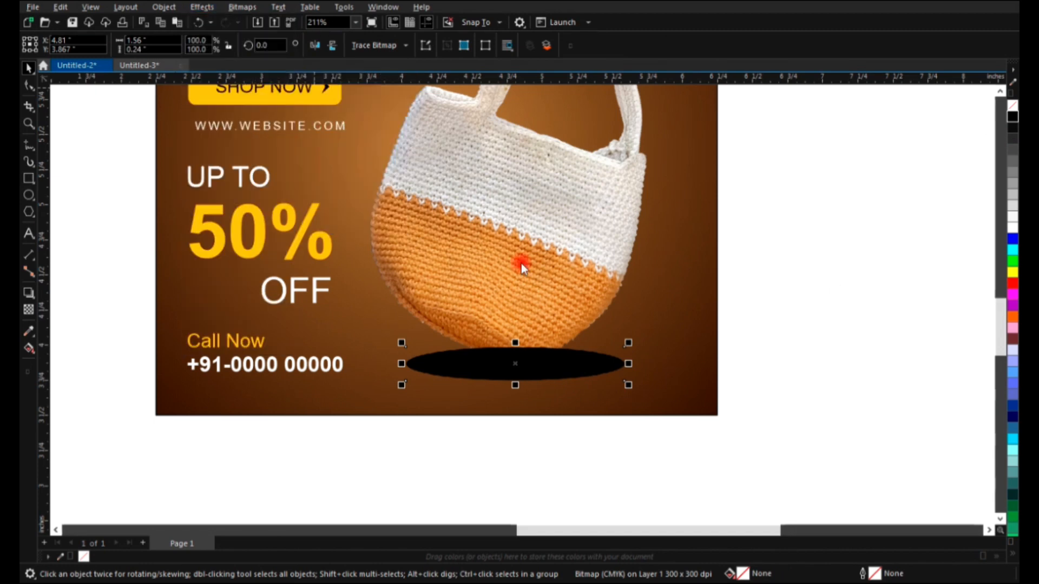
pyautogui.moveTo(524, 252); pyautogui.dragTo(759, 257)
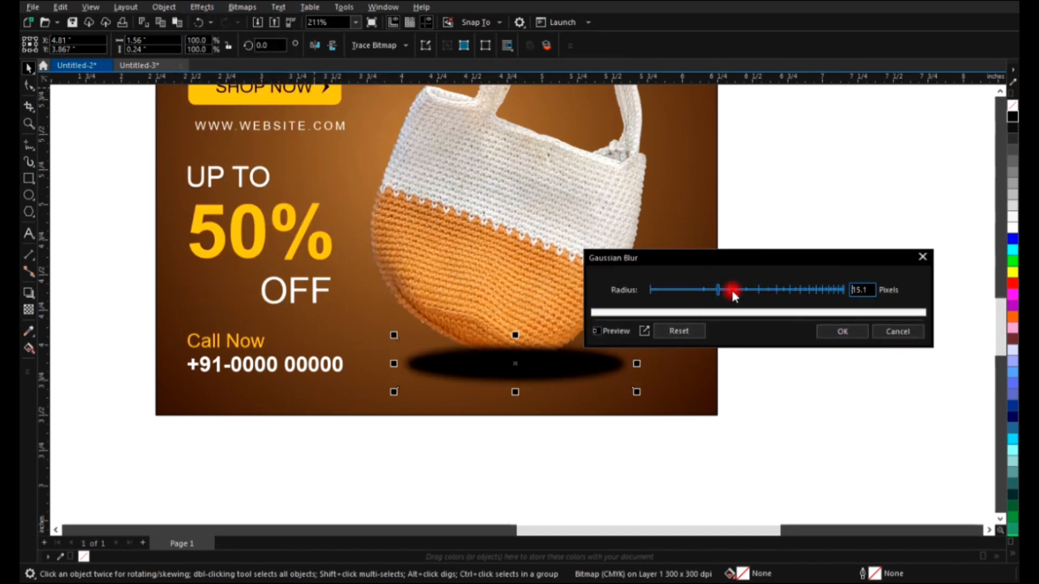
pyautogui.moveTo(732, 290); pyautogui.dragTo(736, 292)
pyautogui.click(842, 331)
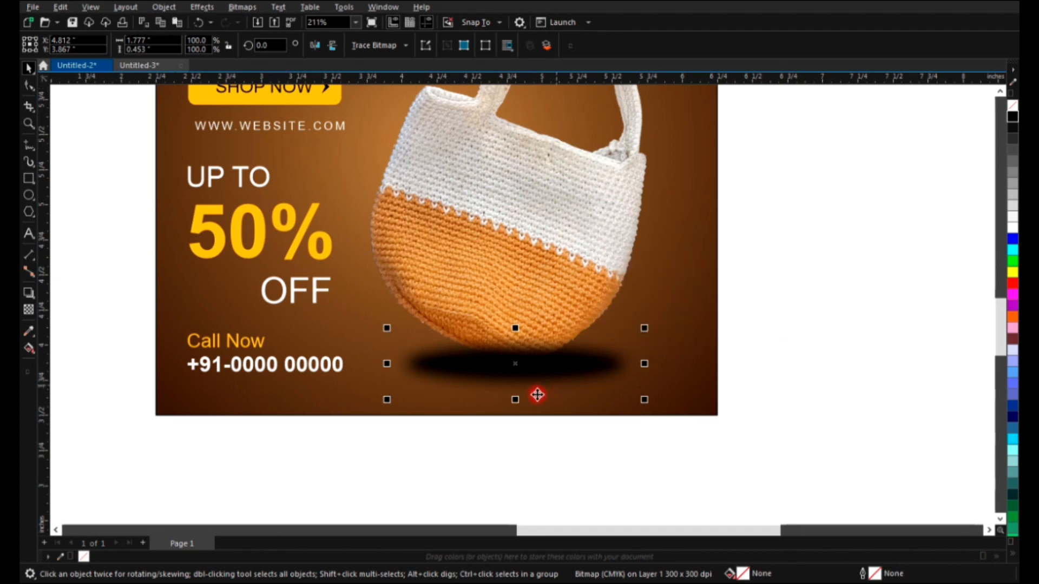
# Apply a uniform transparency of 50 to the blurred shadow under the bag and flatten it to 0.304 inches high
pyautogui.click(551, 299)
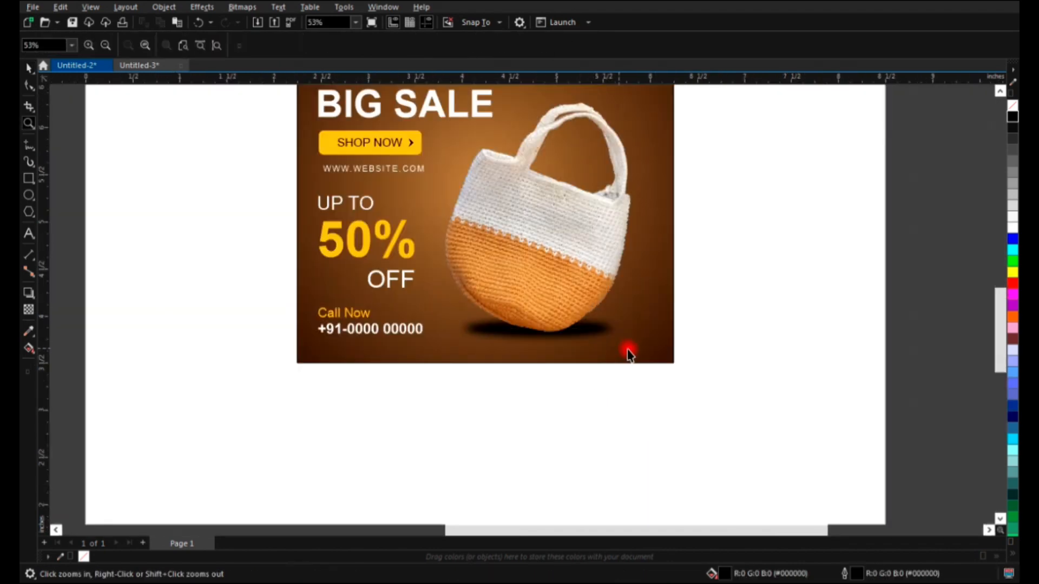
pyautogui.click(589, 331)
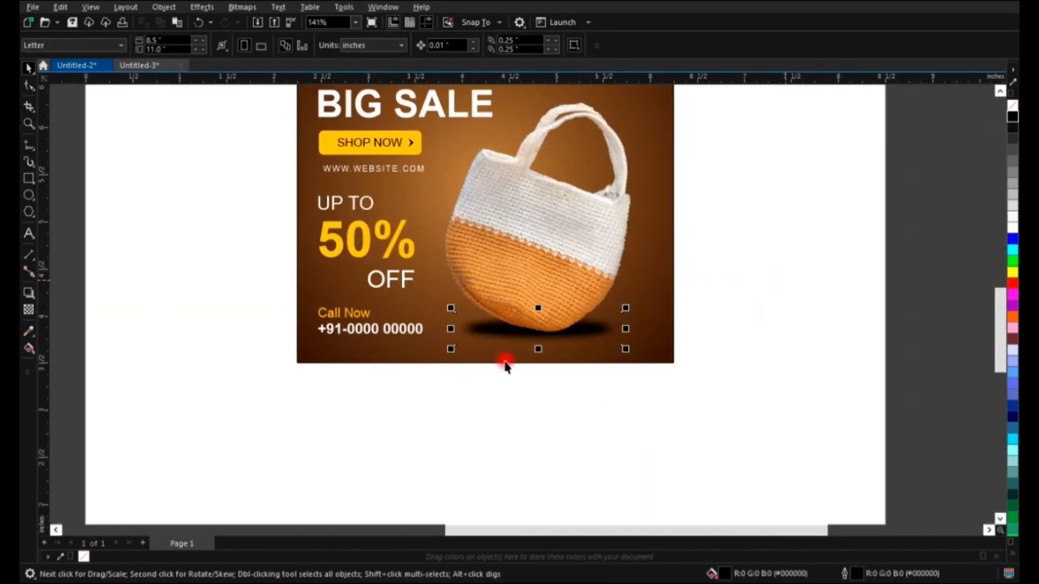
pyautogui.click(29, 309)
pyautogui.click(46, 50)
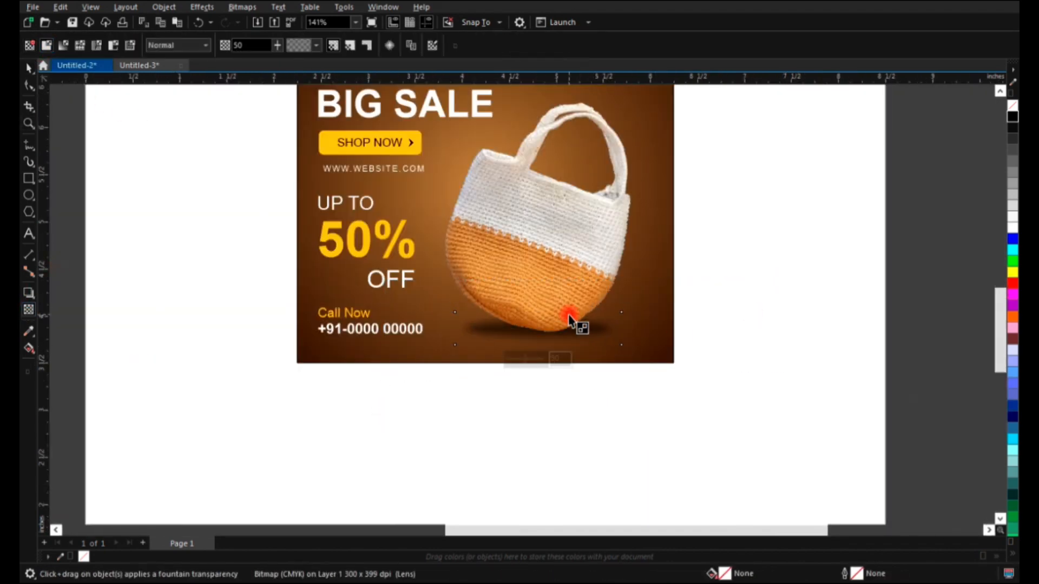
pyautogui.press('space')
pyautogui.moveTo(537, 308); pyautogui.dragTo(537, 310)
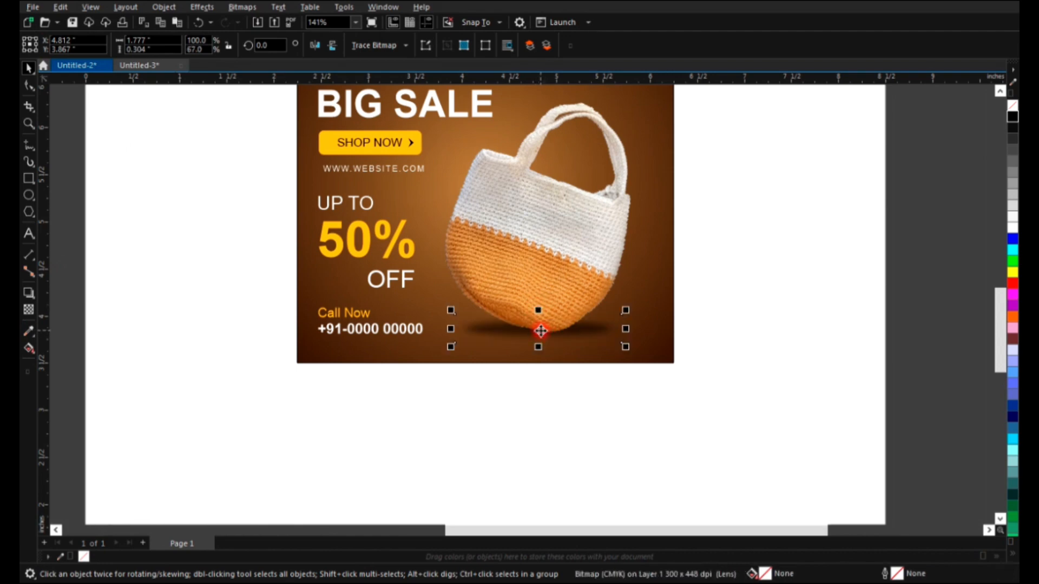
# Review the whole post layout with the softened shadow beneath the bag
pyautogui.click(621, 388)
pyautogui.press('F3')
pyautogui.press('F2')
pyautogui.moveTo(261, 390); pyautogui.dragTo(634, 156)
pyautogui.press('space')
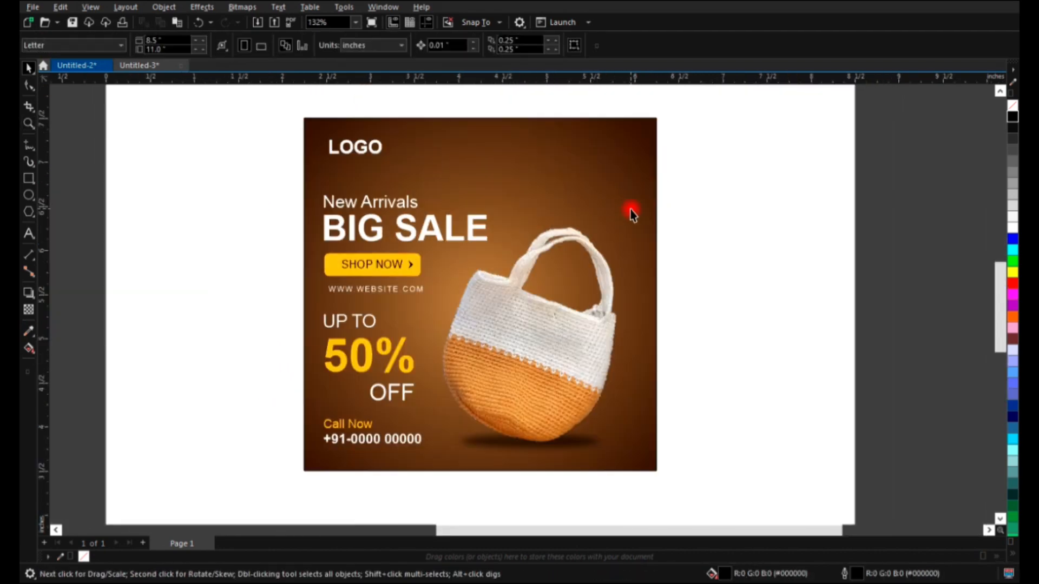
pyautogui.scroll(-1, 563, 184)
pyautogui.press('z')
pyautogui.moveTo(325, 123); pyautogui.dragTo(866, 434)
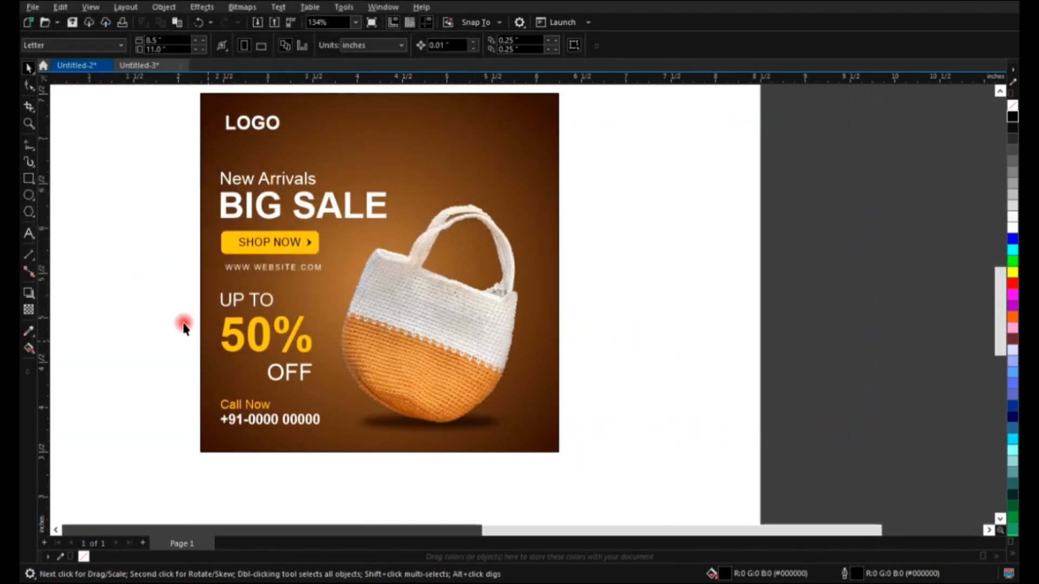
# Draw a small black circle about 0.163 inches in diameter on the blank page beside the post
pyautogui.click(29, 195)
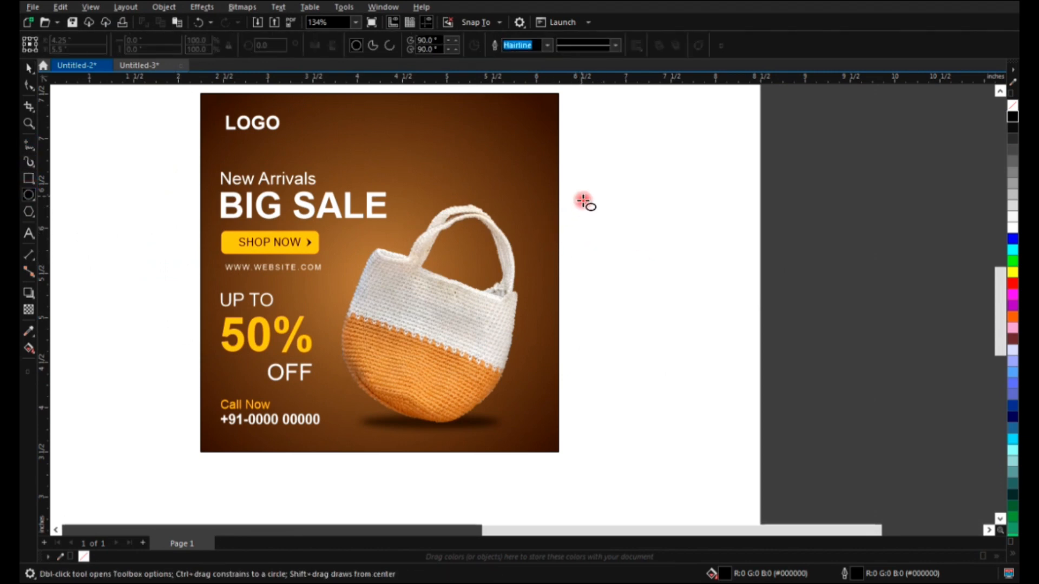
pyautogui.moveTo(582, 197); pyautogui.dragTo(597, 212)
pyautogui.press('z')
pyautogui.moveTo(533, 159); pyautogui.dragTo(674, 250)
pyautogui.press('space')
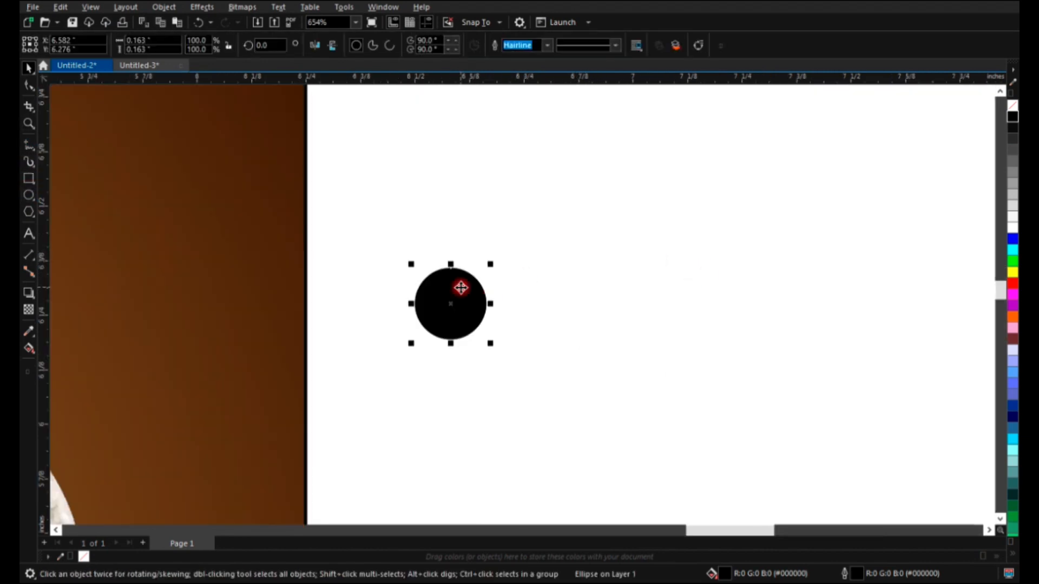
# Duplicate the circle horizontally and repeat the copy to form an evenly spaced row of eight dots, grouping the row
pyautogui.moveTo(460, 290); pyautogui.dragTo(587, 302)
pyautogui.rightClick(588, 301)
pyautogui.scroll(-2, 444, 200)
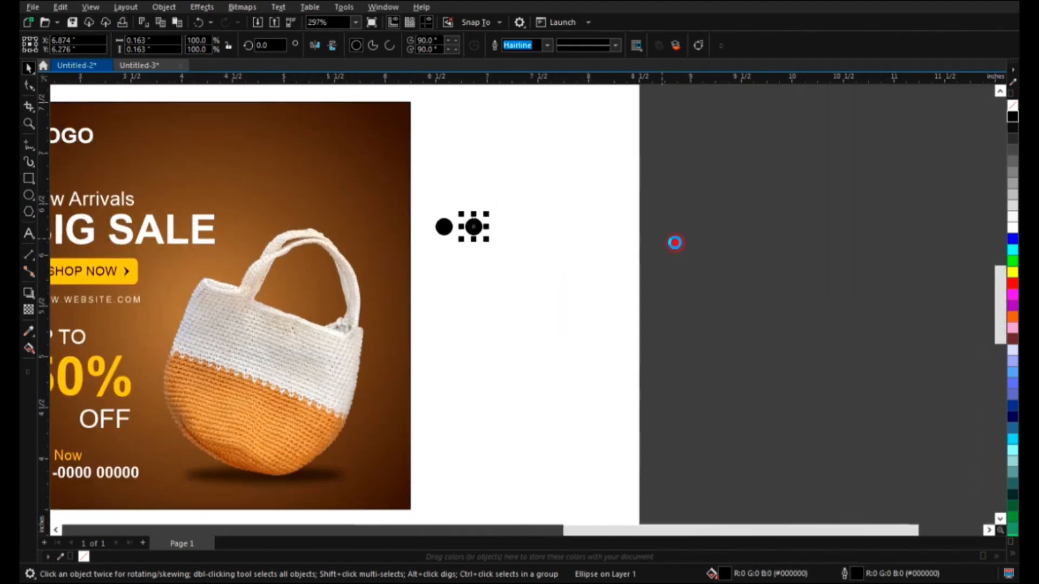
pyautogui.hotkey('ctrl', 'r')
pyautogui.hotkey('ctrl', 'r')
pyautogui.hotkey('ctrl', 'r')
pyautogui.hotkey('ctrl', 'r')
pyautogui.hotkey('ctrl', 'r')
pyautogui.hotkey('ctrl', 'r')
pyautogui.moveTo(715, 185); pyautogui.dragTo(418, 261)
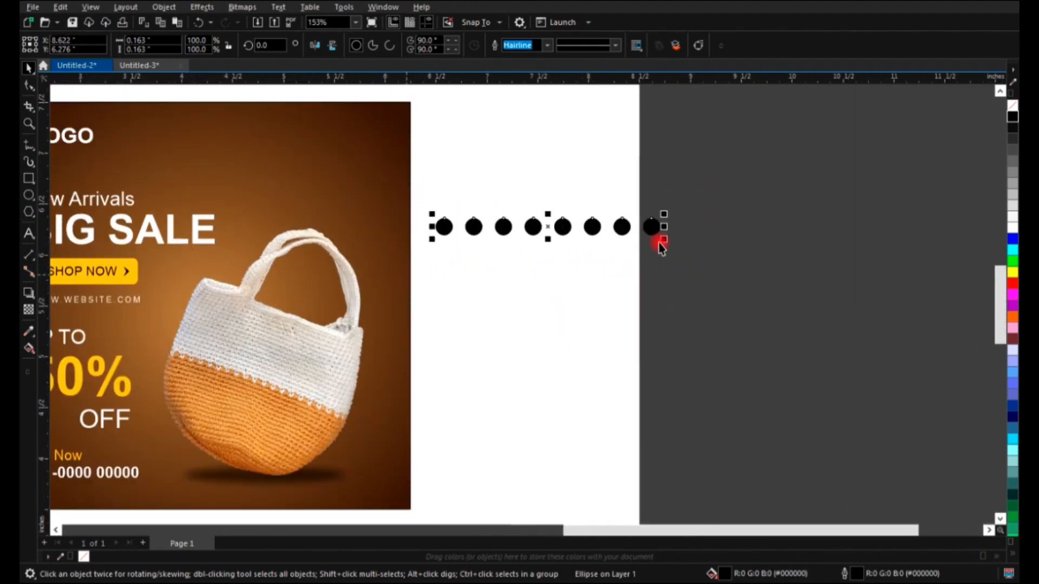
pyautogui.hotkey('ctrl', 'g')
# Duplicate the dot row downward, repeat the copy to get five rows, and group them into one grid
pyautogui.moveTo(622, 226); pyautogui.dragTo(623, 257)
pyautogui.rightClick(624, 257)
pyautogui.hotkey('ctrl', 'r')
pyautogui.hotkey('ctrl', 'r')
pyautogui.hotkey('ctrl', 'r')
pyautogui.moveTo(674, 209); pyautogui.dragTo(427, 372)
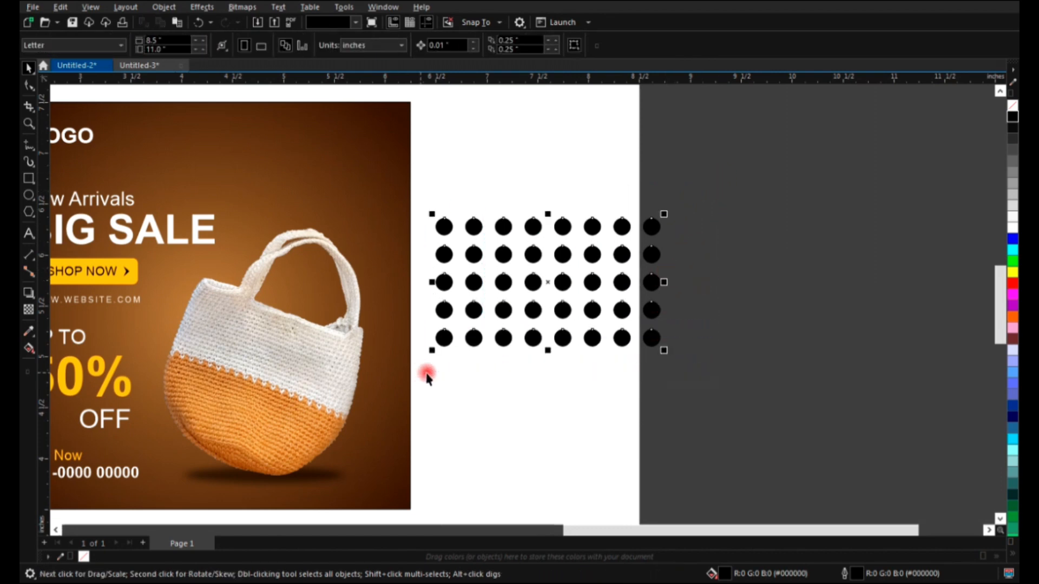
pyautogui.hotkey('ctrl', 'g')
# Scale the dot grid down to about 0.429 by 0.244 inches and place it on the post above BIG SALE
pyautogui.moveTo(662, 351); pyautogui.dragTo(531, 254)
pyautogui.scroll(-1, 574, 255)
pyautogui.moveTo(407, 212); pyautogui.dragTo(403, 210)
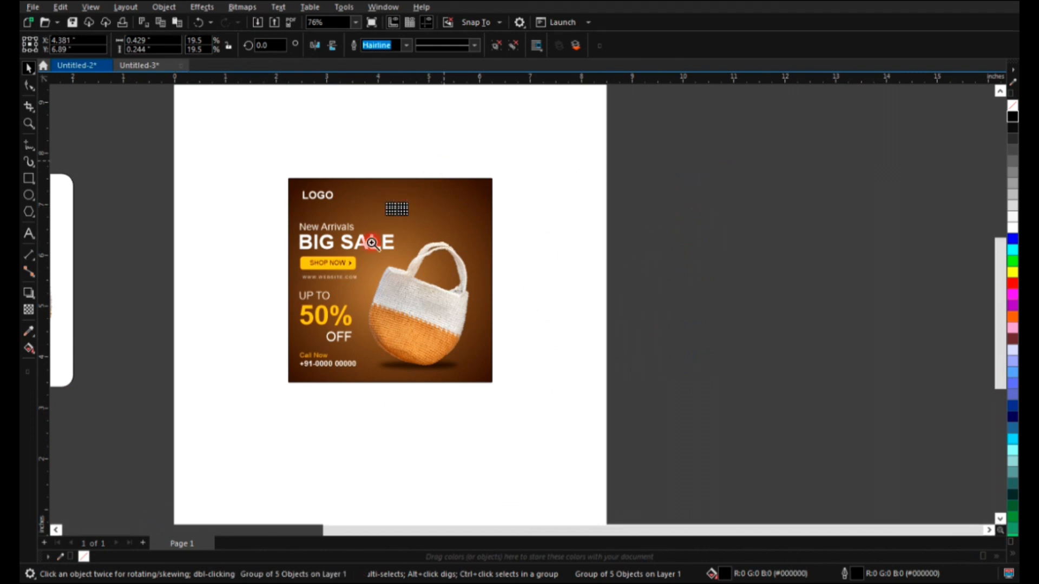
# Copy the yellow fill of the SHOP NOW button onto the dot grid and remove the grid's outline
pyautogui.scroll(2, 403, 217)
pyautogui.hotkey('ctrl', 'shift', 'a')
pyautogui.click(541, 311)
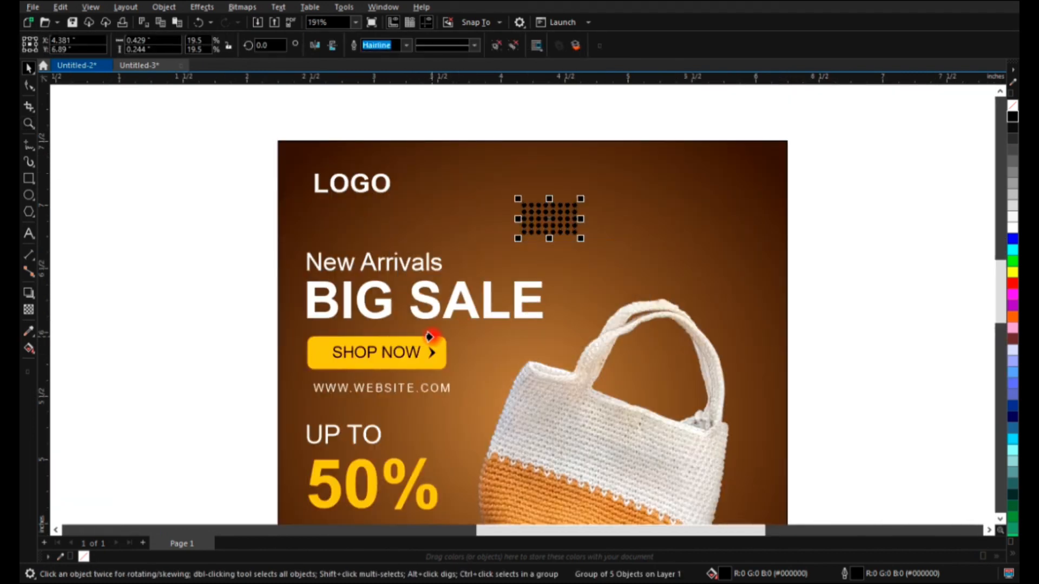
pyautogui.click(429, 342)
pyautogui.click(271, 267)
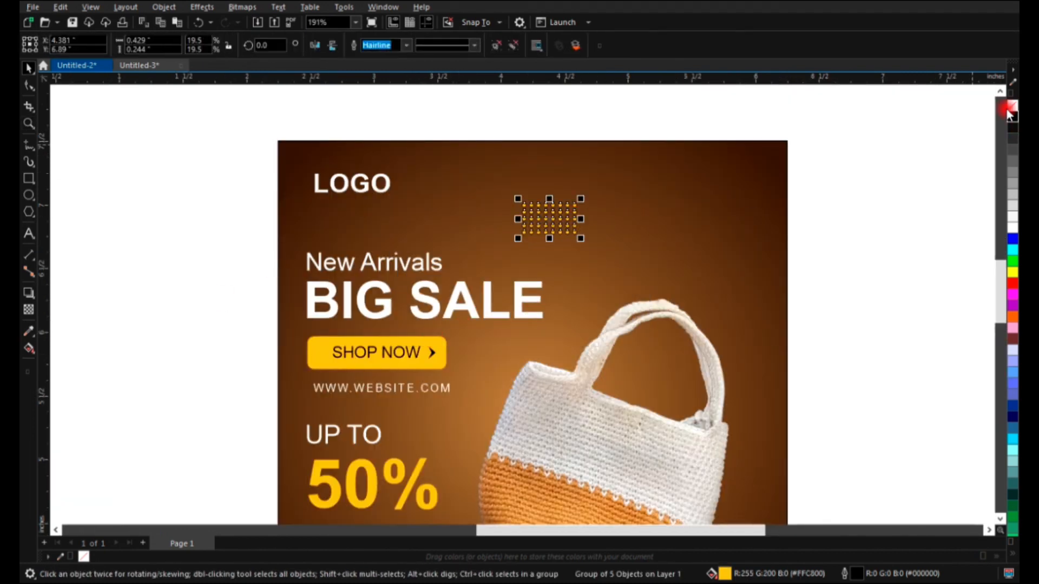
pyautogui.click(893, 174)
pyautogui.scroll(2, 561, 204)
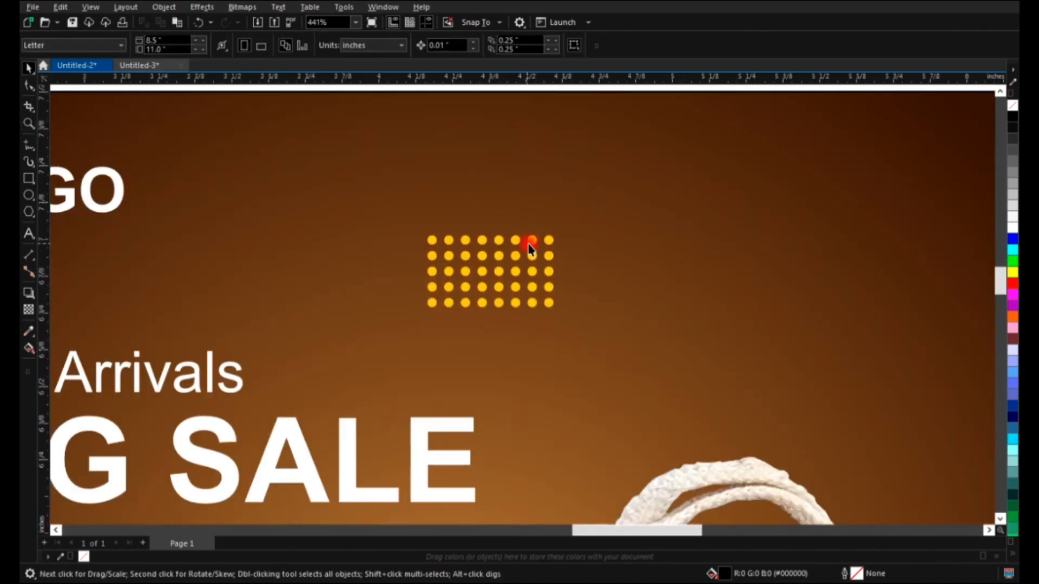
# Shift the yellow dot grid slightly up and left, nearer to the LOGO text
pyautogui.moveTo(444, 240); pyautogui.dragTo(379, 228)
pyautogui.scroll(-2, 464, 209)
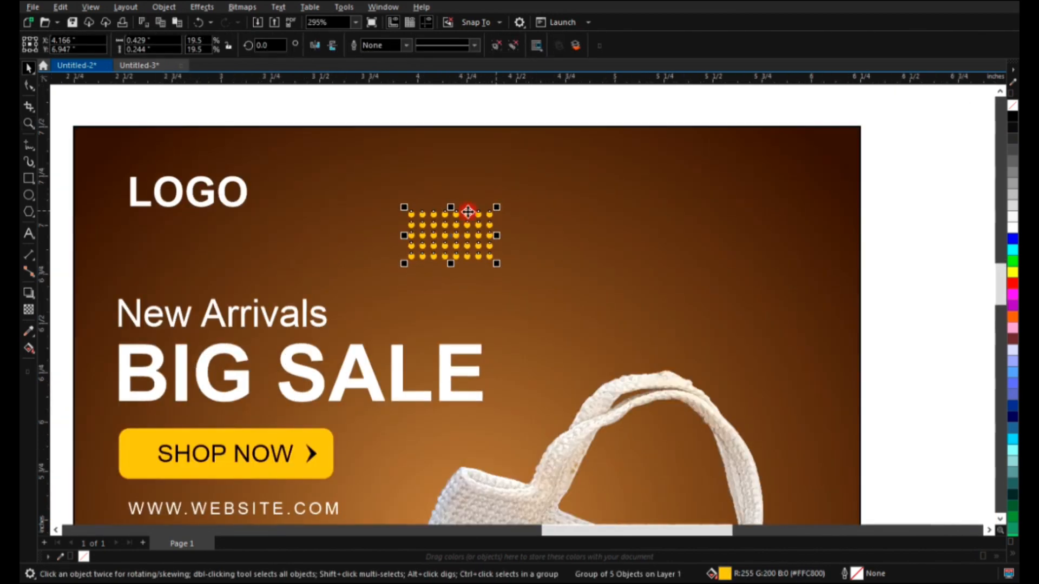
pyautogui.scroll(-2, 469, 136)
pyautogui.press('F2')
pyautogui.moveTo(661, 118); pyautogui.dragTo(249, 475)
pyautogui.press('Escape')
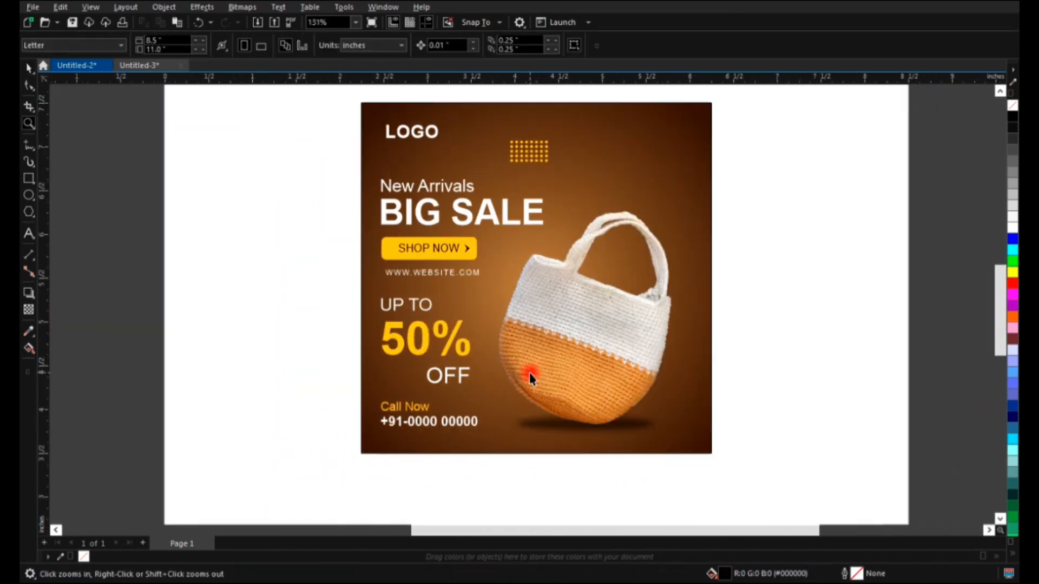
# Place a copy of the yellow dot grid in the post's lower-right corner beside the bag's shadow
pyautogui.moveTo(702, 339); pyautogui.dragTo(696, 434)
pyautogui.rightClick(696, 433)
pyautogui.scroll(-1, 481, 223)
pyautogui.scroll(-1, 480, 223)
pyautogui.click(359, 297)
pyautogui.press('F2')
pyautogui.moveTo(347, 282); pyautogui.dragTo(859, 518)
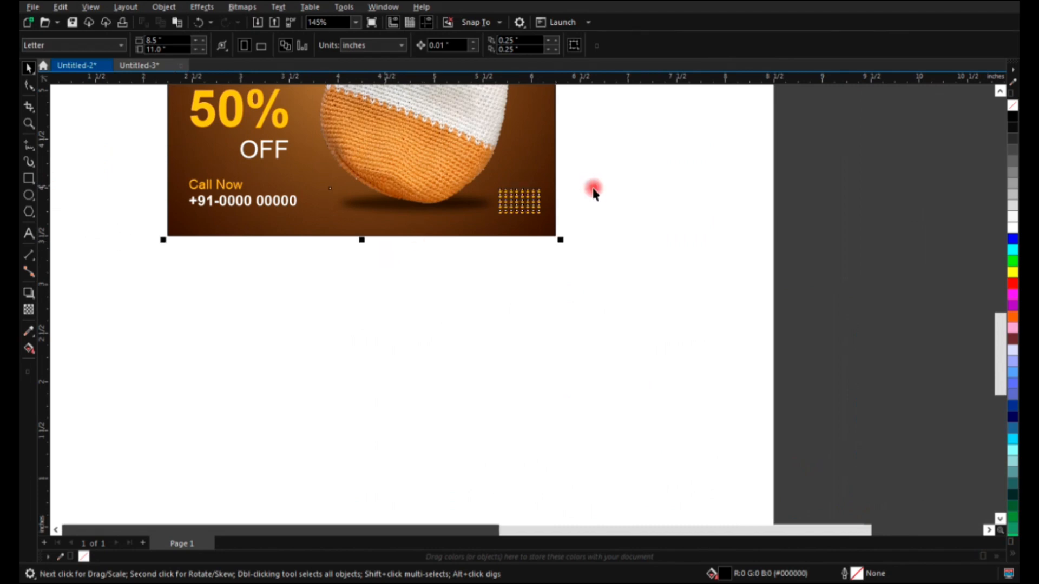
# Draw a black square about 1.888 inches wide on the blank area to the right of the post
pyautogui.press('F4')
pyautogui.scroll(-2, 228, 208)
pyautogui.click(229, 206)
pyautogui.press('F2')
pyautogui.moveTo(231, 109); pyautogui.dragTo(1015, 452)
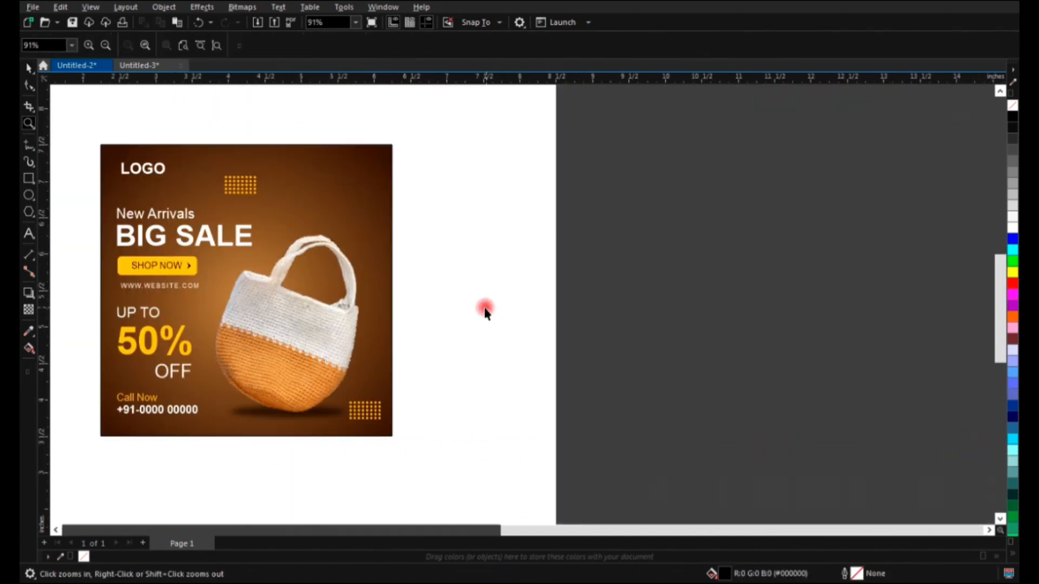
pyautogui.press('space')
pyautogui.click(24, 181)
pyautogui.moveTo(423, 242); pyautogui.dragTo(561, 379)
pyautogui.press('space')
pyautogui.press('F2')
pyautogui.moveTo(744, 162); pyautogui.dragTo(453, 412)
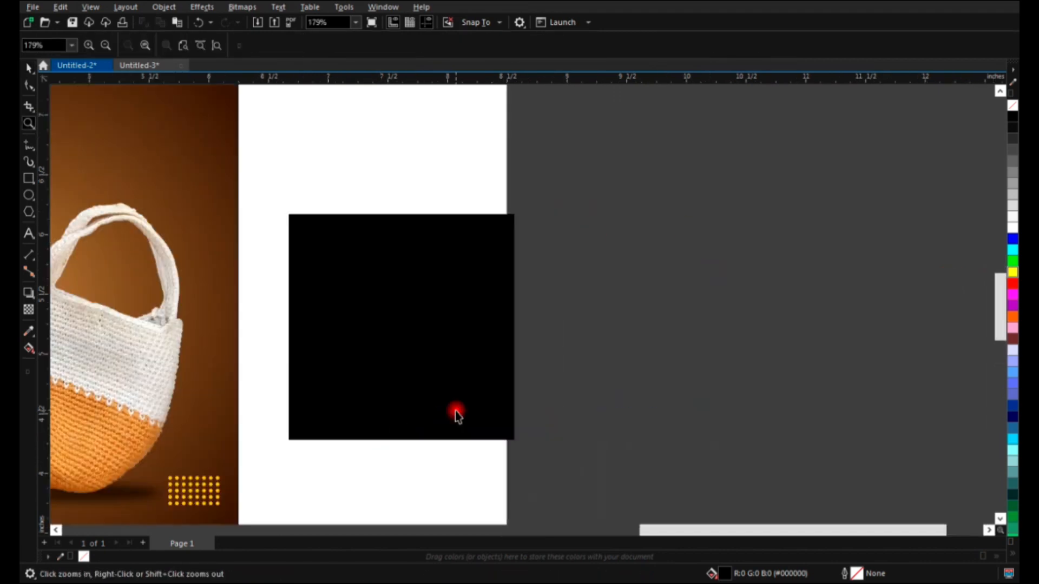
pyautogui.press('space')
# Draw a thin horizontal black bar about 3.384 by 0.064 inches above the black square
pyautogui.press('F6')
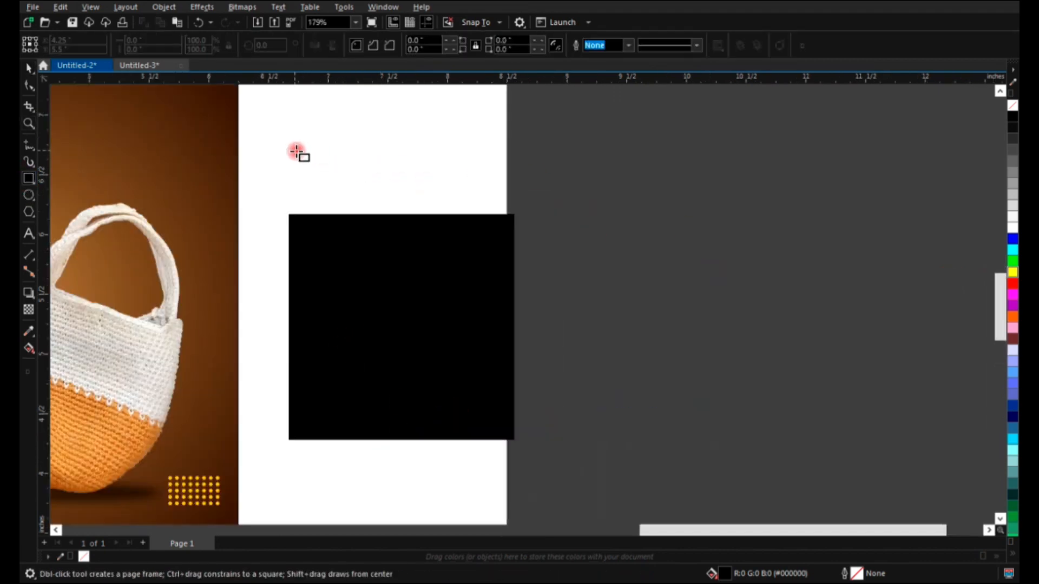
pyautogui.moveTo(295, 153); pyautogui.dragTo(657, 172)
pyautogui.press('space')
# Duplicate the thin bar downward and repeat the copy to build a stack of fifteen evenly spaced bars
pyautogui.rightClick(657, 172)
pyautogui.hotkey('ctrl', 'r')
pyautogui.hotkey('ctrl', 'r')
pyautogui.hotkey('ctrl', 'r')
pyautogui.hotkey('ctrl', 'r')
pyautogui.hotkey('ctrl', 'r')
pyautogui.hotkey('ctrl', 'r')
pyautogui.hotkey('ctrl', 'r')
pyautogui.hotkey('ctrl', 'r')
pyautogui.hotkey('ctrl', 'r')
pyautogui.hotkey('ctrl', 'r')
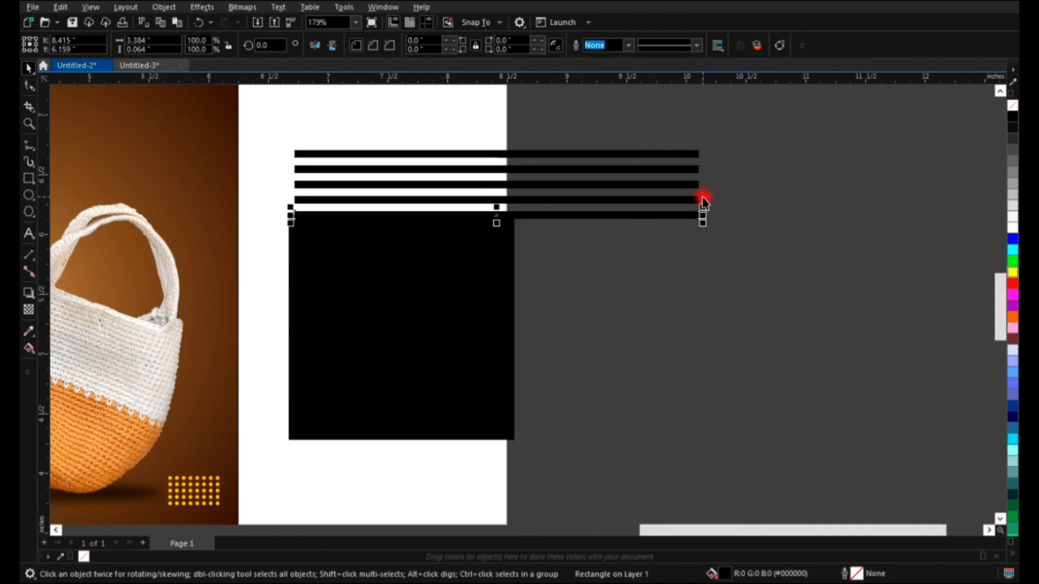
pyautogui.hotkey('ctrl', 'r')
pyautogui.hotkey('ctrl', 'r')
pyautogui.hotkey('ctrl', 'r')
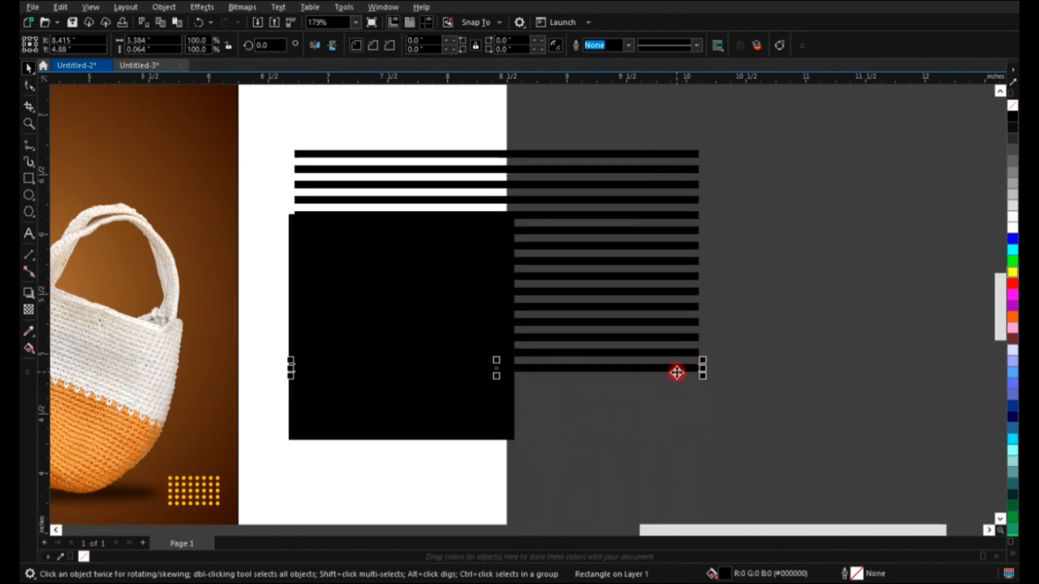
# Move the lowest bar further down, distribute all fifteen bars evenly in height, and group them
pyautogui.moveTo(677, 371); pyautogui.dragTo(675, 418)
pyautogui.moveTo(660, 115); pyautogui.dragTo(774, 442)
pyautogui.hotkey('shift', 'c')
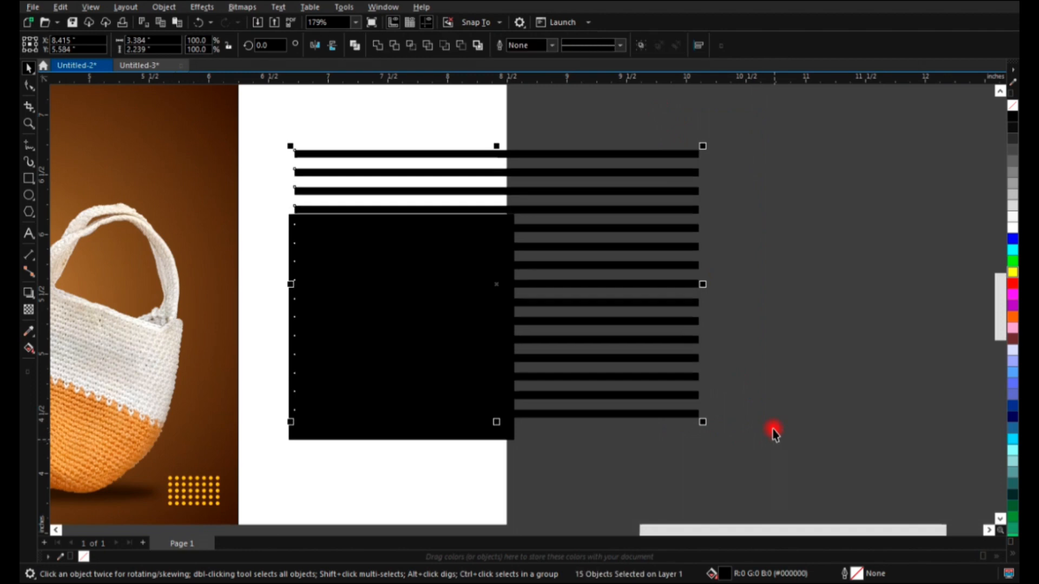
pyautogui.scroll(-1, 629, 235)
pyautogui.hotkey('ctrl', 'g')
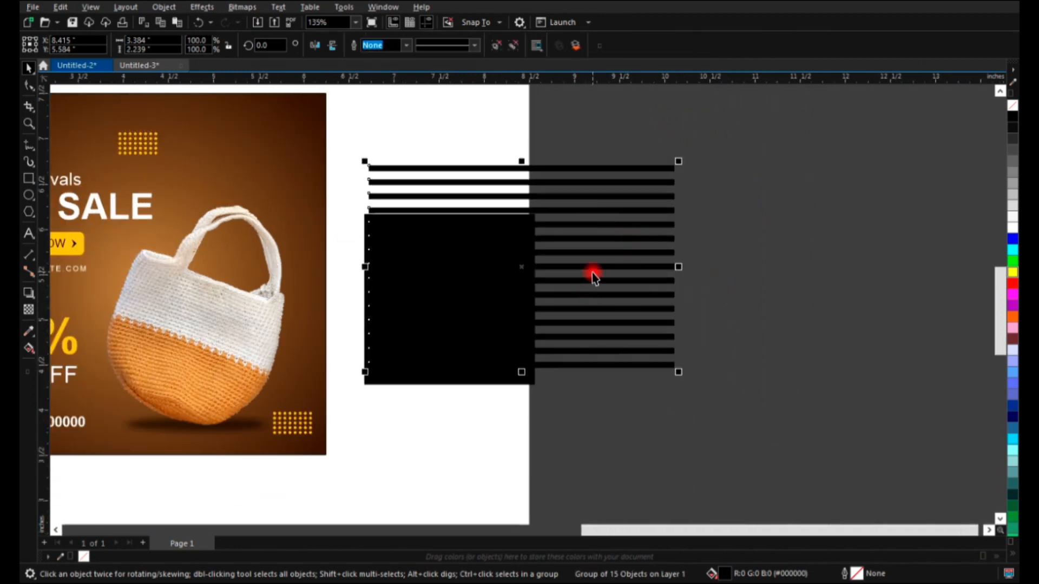
# Stretch the bar group vertically and set its size to 3 by 3 inches
pyautogui.moveTo(523, 407); pyautogui.dragTo(522, 445)
pyautogui.write('3')
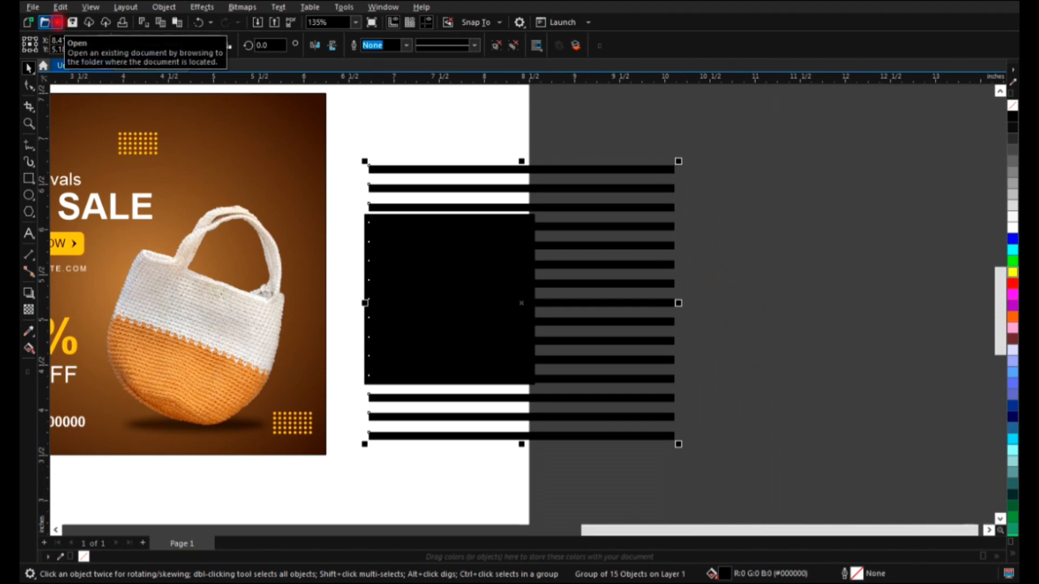
pyautogui.press('Tab')
pyautogui.write('3')
pyautogui.press('Return')
# Rotate the bar group by 45 degrees to make diagonal stripes
pyautogui.click(647, 229)
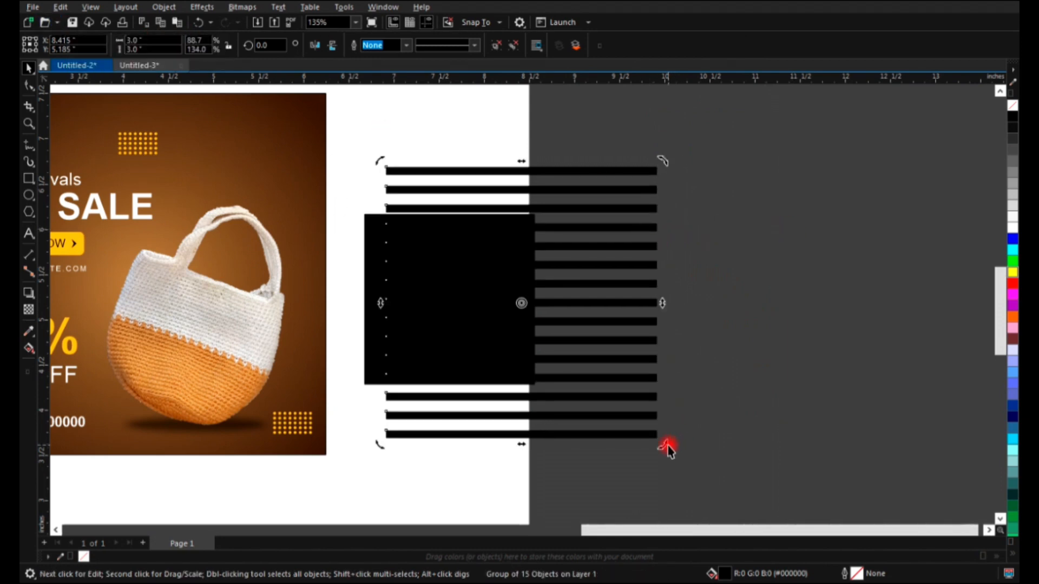
pyautogui.moveTo(668, 445); pyautogui.dragTo(738, 313)
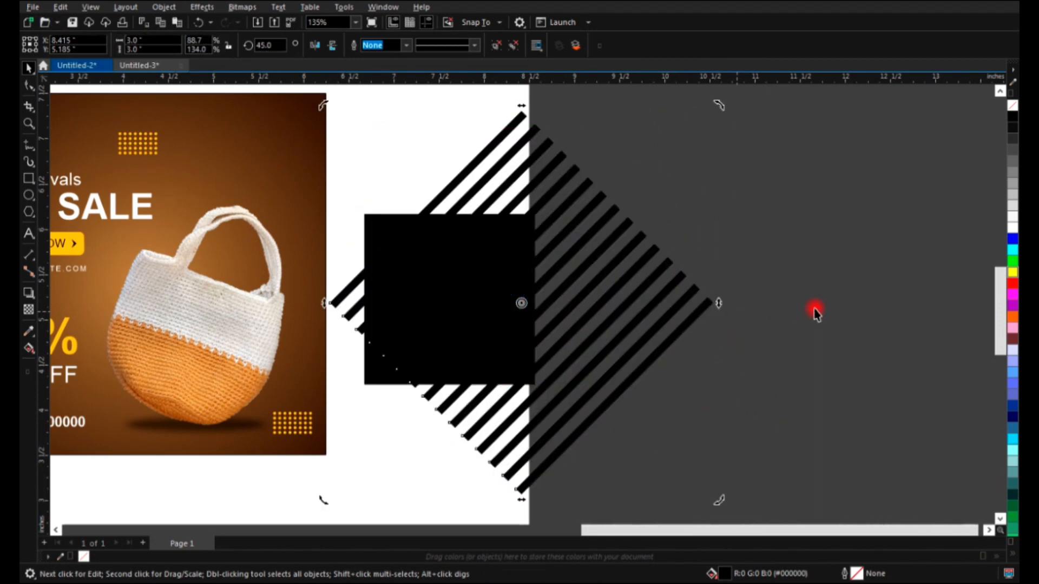
pyautogui.press('Escape')
# Move the diagonal stripes off the black square, PowerClip them inside it, and remove the square's fill
pyautogui.moveTo(439, 202); pyautogui.dragTo(797, 216)
pyautogui.hotkey('ctrl', '1')
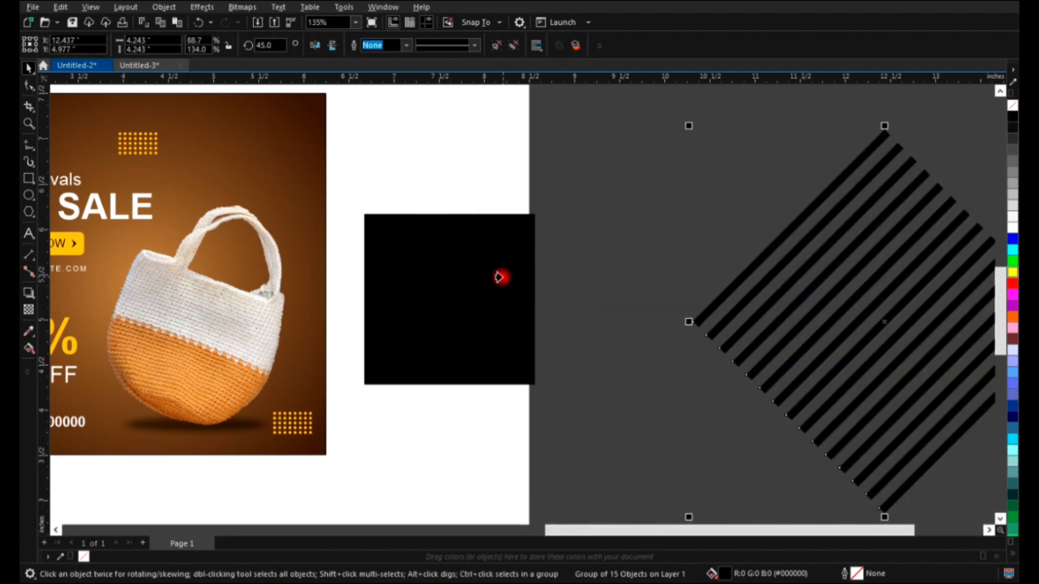
pyautogui.click(506, 279)
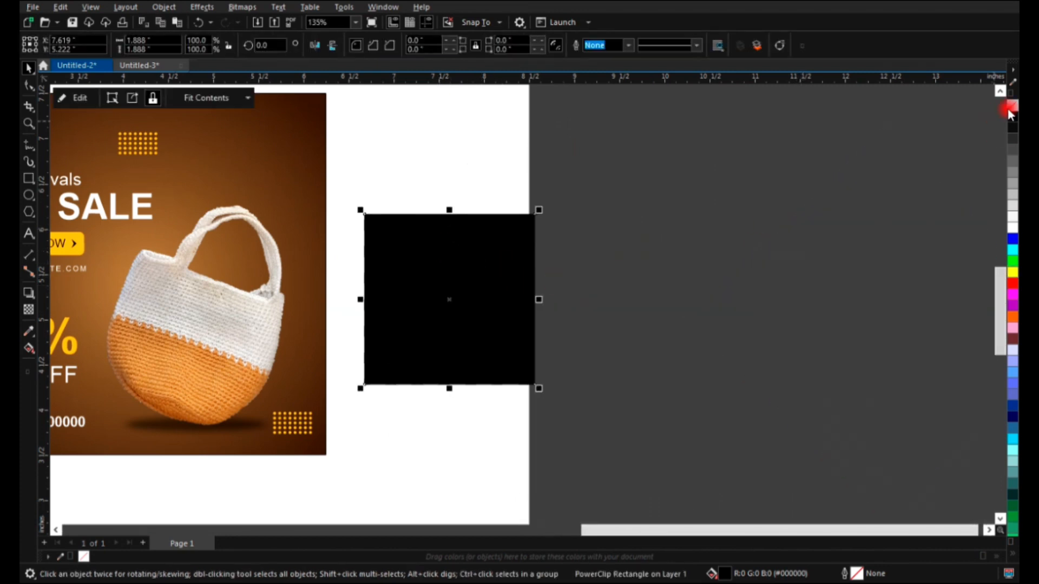
pyautogui.click(1012, 106)
pyautogui.click(655, 263)
pyautogui.scroll(-2, 653, 261)
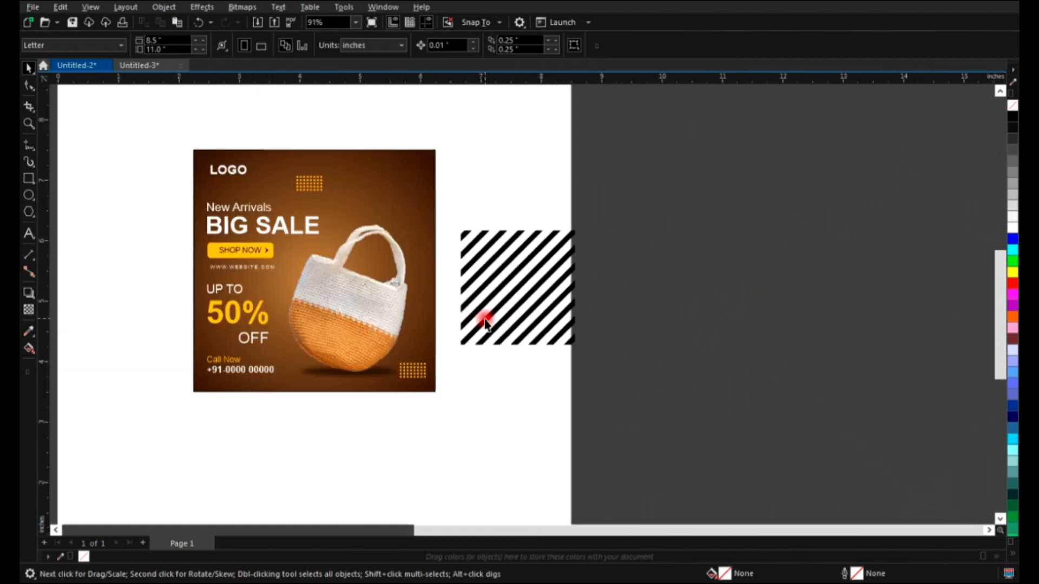
pyautogui.moveTo(650, 420); pyautogui.dragTo(634, 404)
pyautogui.click(660, 350)
pyautogui.press('F2')
pyautogui.moveTo(607, 166); pyautogui.dragTo(282, 473)
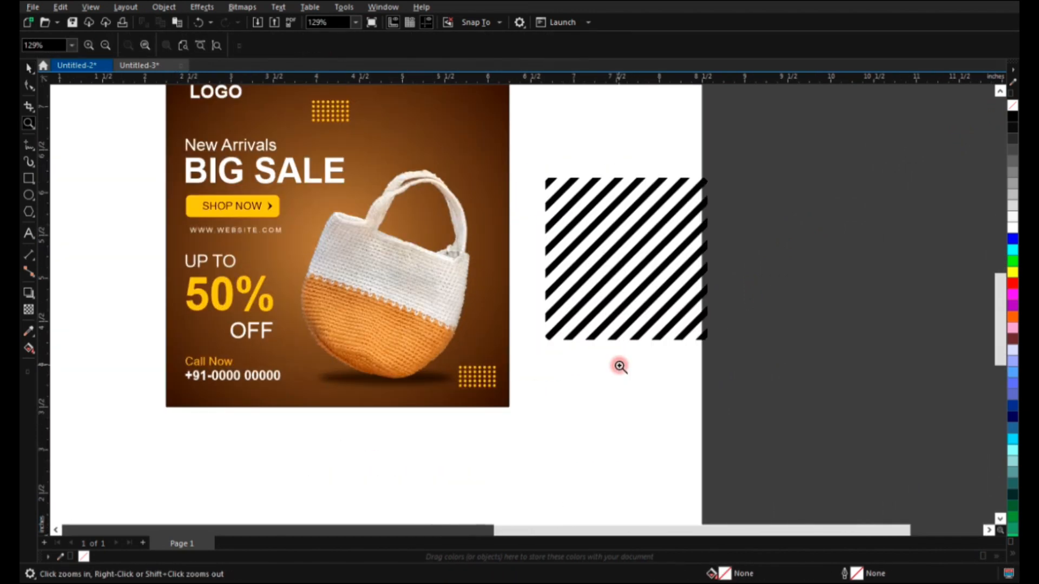
pyautogui.hotkey('ctrl', 'z')
pyautogui.scroll(-2, 839, 314)
pyautogui.click(684, 265)
pyautogui.click(819, 256)
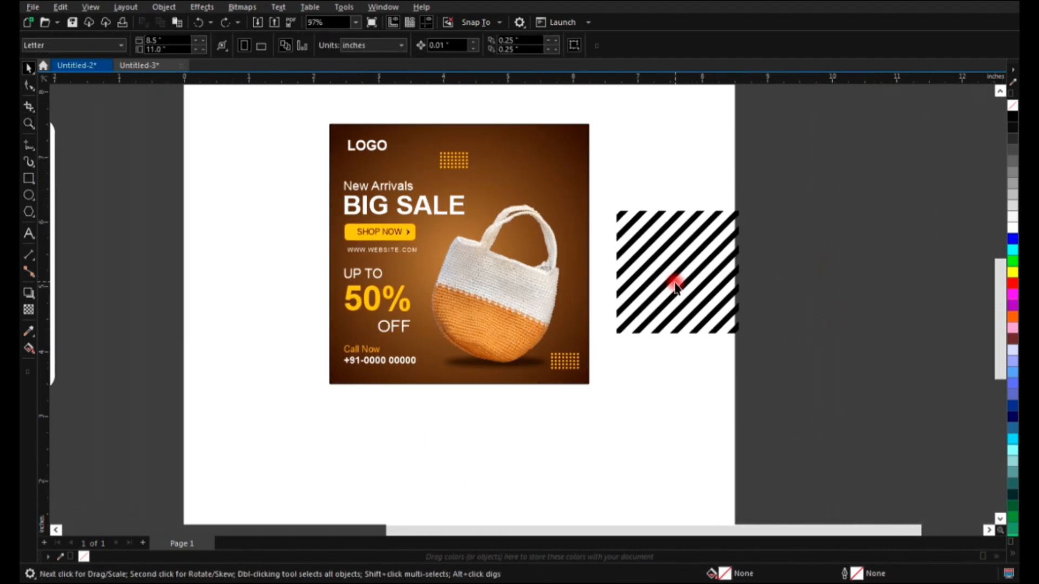
# Move the striped square down until it sits beside the lower part of the post
pyautogui.moveTo(675, 282); pyautogui.dragTo(665, 339)
pyautogui.press('F2')
pyautogui.moveTo(777, 164); pyautogui.dragTo(310, 427)
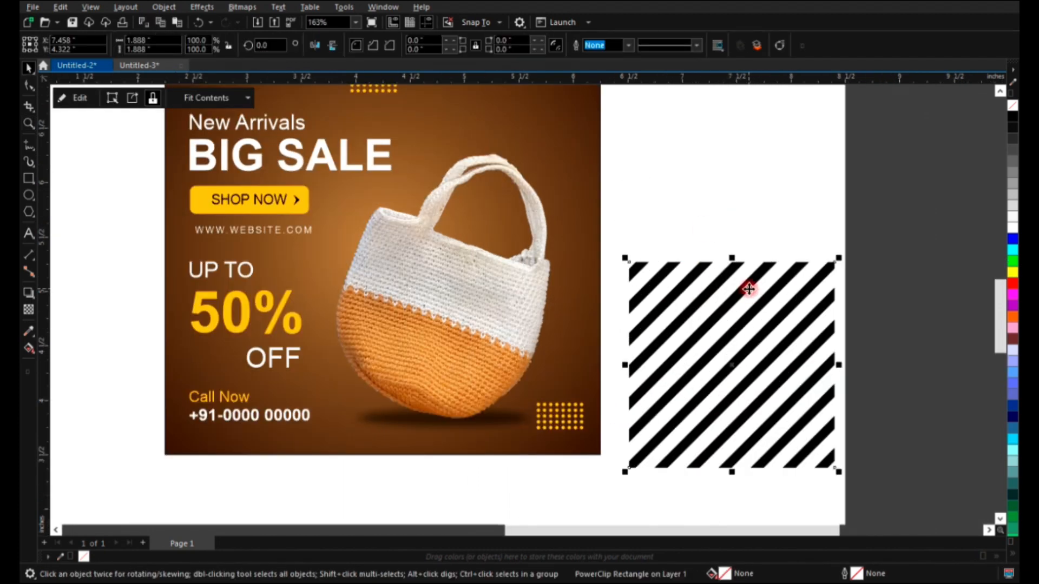
pyautogui.doubleClick(749, 289)
pyautogui.click(751, 224)
pyautogui.hotkey('ctrl', 'z')
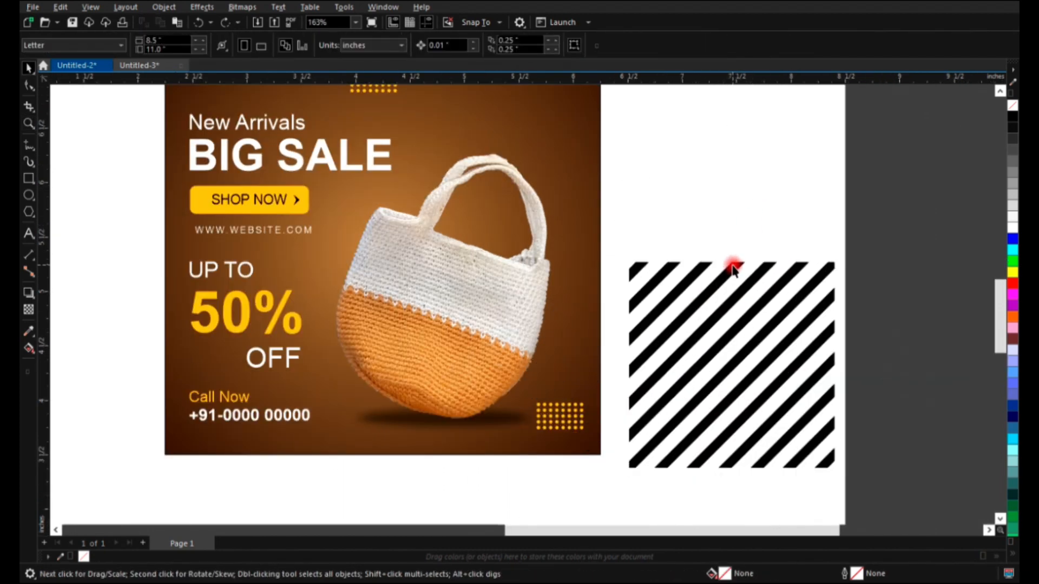
# Apply the yellow of the 50% text to the diagonal stripes and move the striped square over the post's lower-right corner
pyautogui.click(733, 269)
pyautogui.hotkey('ctrl', 'shift', 'a')
pyautogui.click(536, 309)
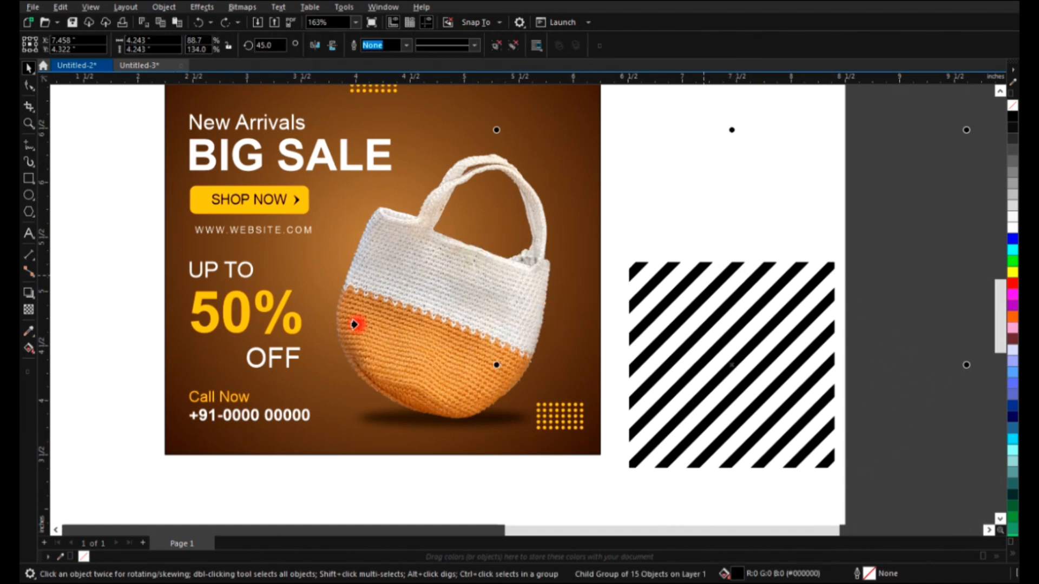
pyautogui.click(265, 323)
pyautogui.click(754, 274)
pyautogui.moveTo(754, 274); pyautogui.dragTo(600, 357)
pyautogui.click(605, 357)
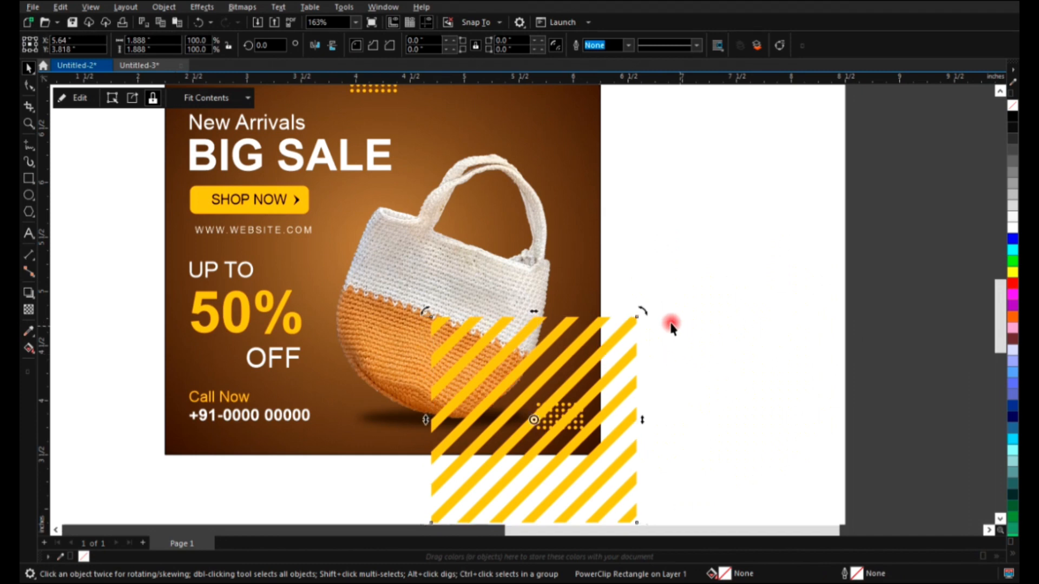
# Scale the yellow striped square to about 64% and rotate it to about 238 degrees at the post's lower-right corner
pyautogui.moveTo(645, 311); pyautogui.dragTo(649, 522)
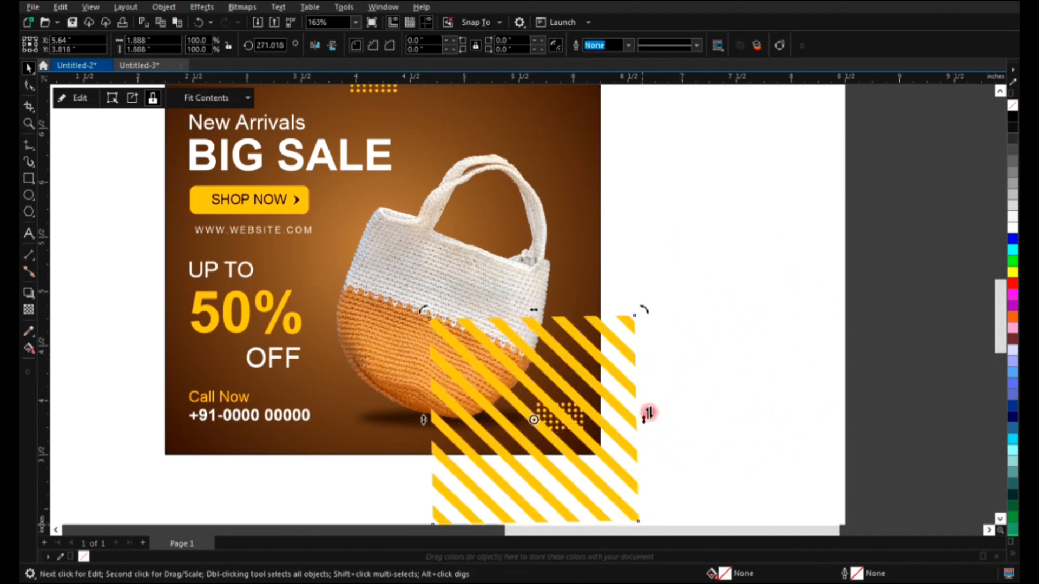
pyautogui.moveTo(626, 330); pyautogui.dragTo(619, 409)
pyautogui.moveTo(595, 473); pyautogui.dragTo(613, 498)
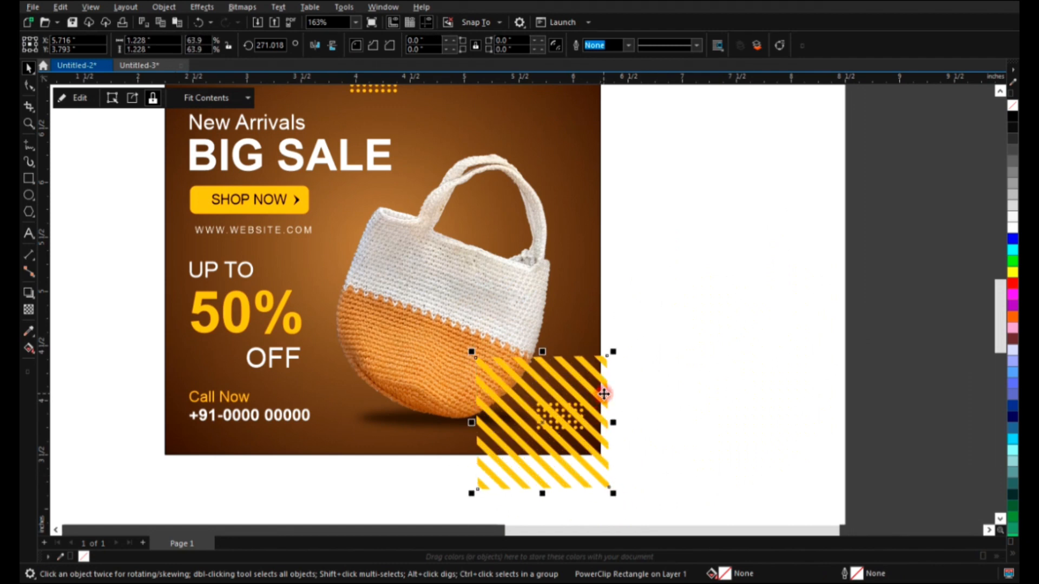
pyautogui.moveTo(612, 360); pyautogui.dragTo(640, 366)
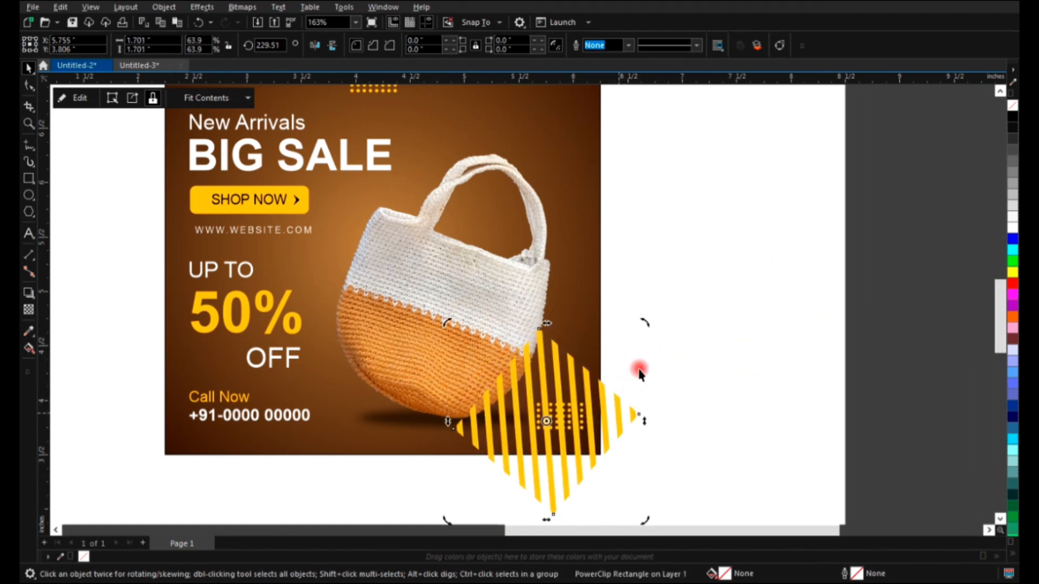
# PowerClip the stripes inside the post background, edit the clipped contents, and convert the stripes to a 300 dpi CMYK bitmap
pyautogui.click(583, 371)
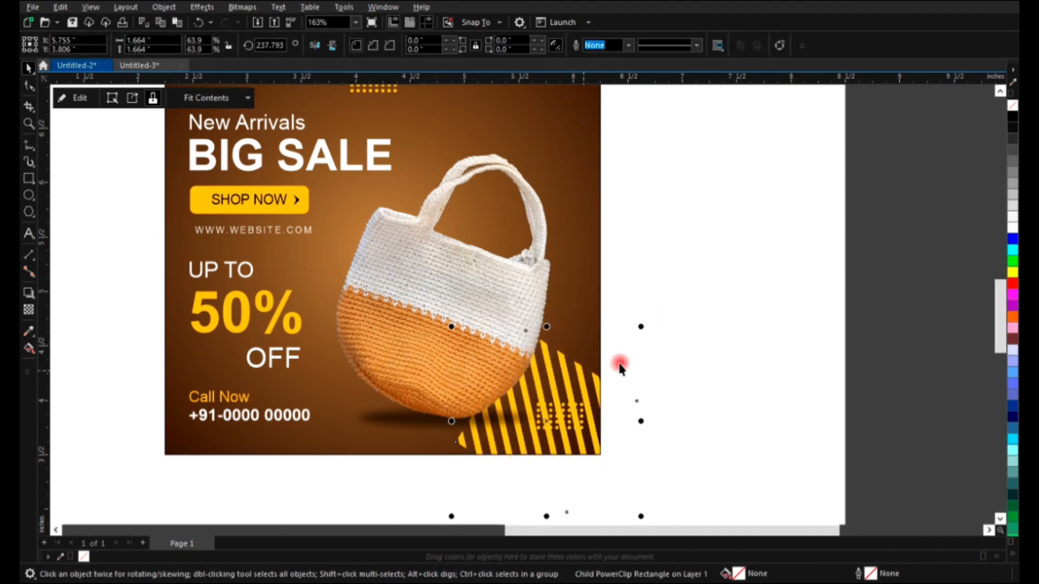
pyautogui.click(667, 384)
pyautogui.doubleClick(562, 383)
pyautogui.click(612, 388)
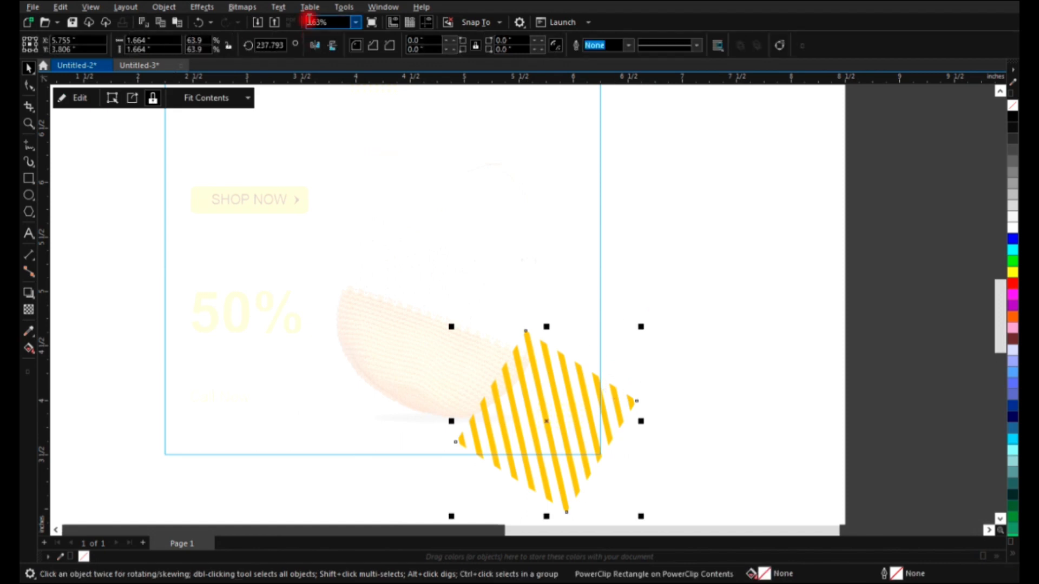
pyautogui.click(243, 7)
pyautogui.click(249, 25)
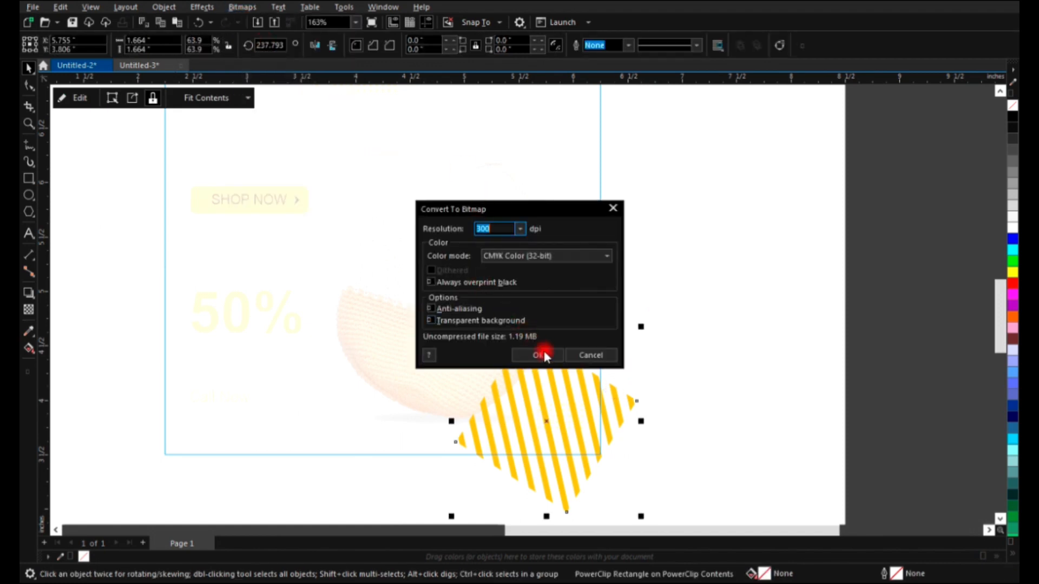
pyautogui.click(540, 353)
# Apply 50 uniform transparency to the striped bitmap, enlarge it to about 122%, move it down, and finish editing the PowerClip
pyautogui.click(29, 309)
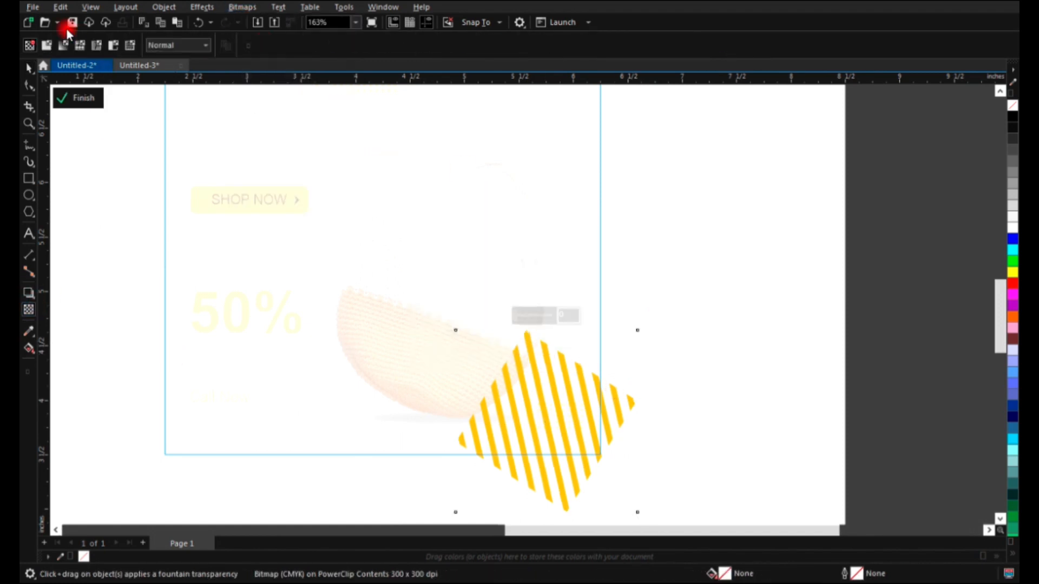
pyautogui.press('space')
pyautogui.moveTo(638, 329); pyautogui.dragTo(660, 307)
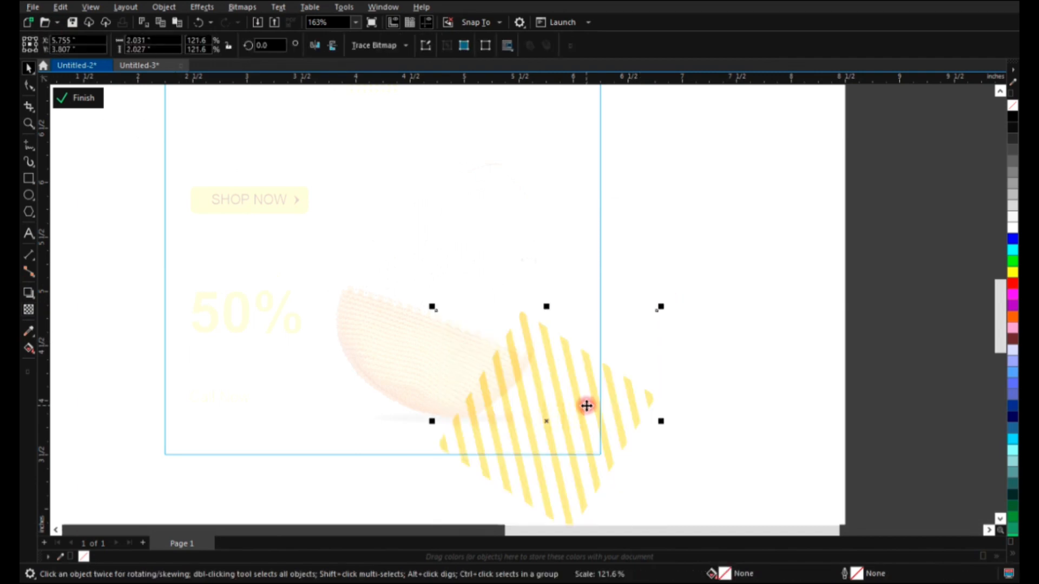
pyautogui.moveTo(587, 406); pyautogui.dragTo(587, 436)
pyautogui.keyDown('ctrl'); pyautogui.click(707, 356); pyautogui.keyUp('ctrl')
pyautogui.click(708, 356)
pyautogui.scroll(-1, 581, 406)
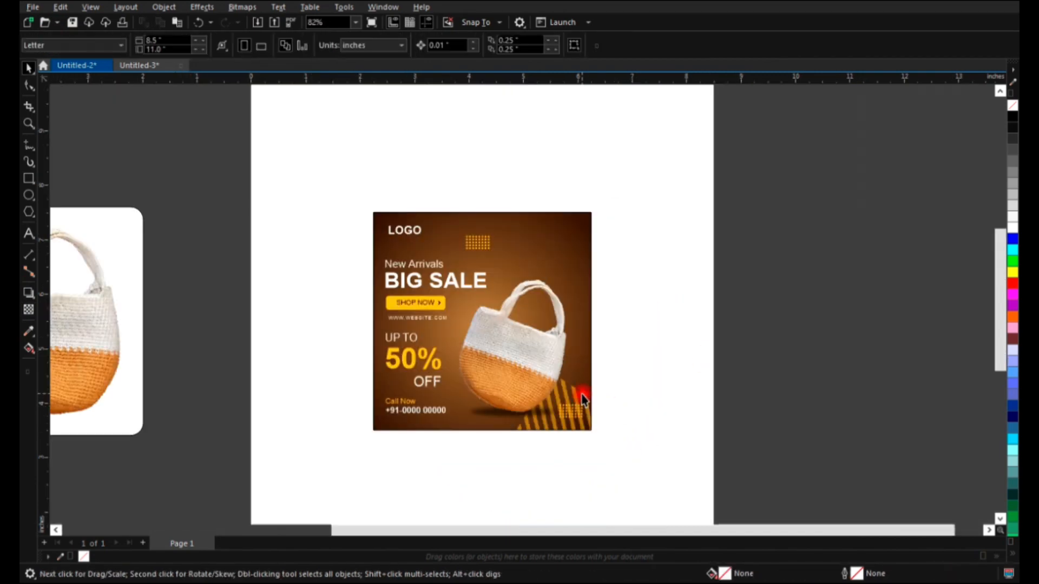
# Set the uniform transparency of the clipped striped bitmap to 90
pyautogui.click(582, 401)
pyautogui.press('space')
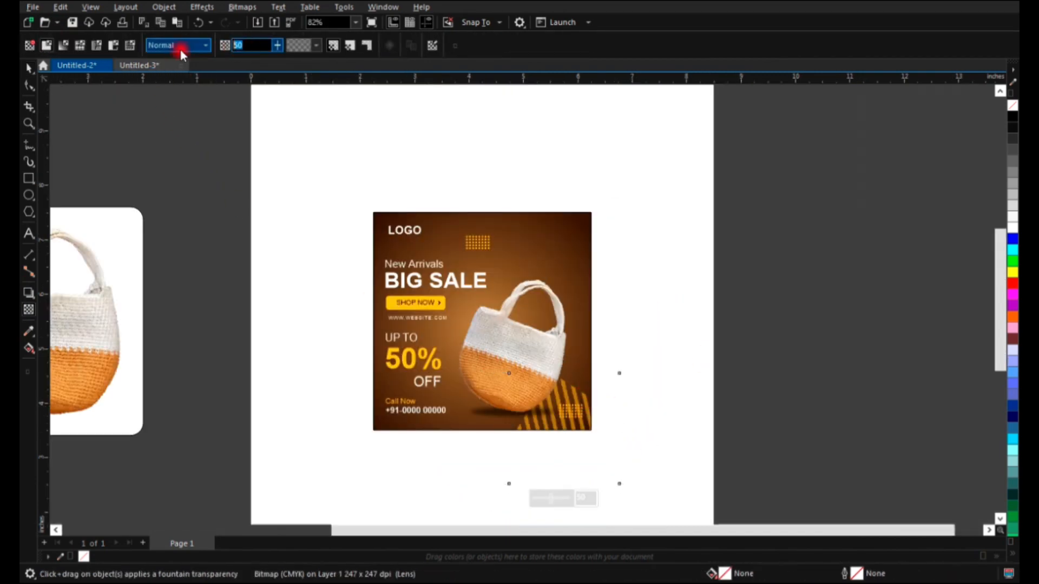
pyautogui.write('80')
pyautogui.press('Return')
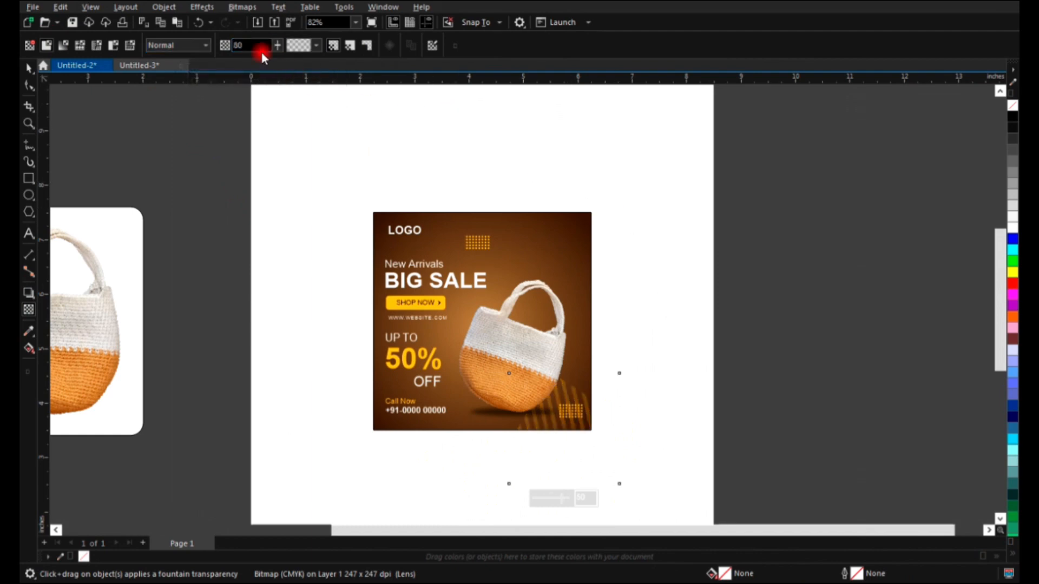
pyautogui.press('space')
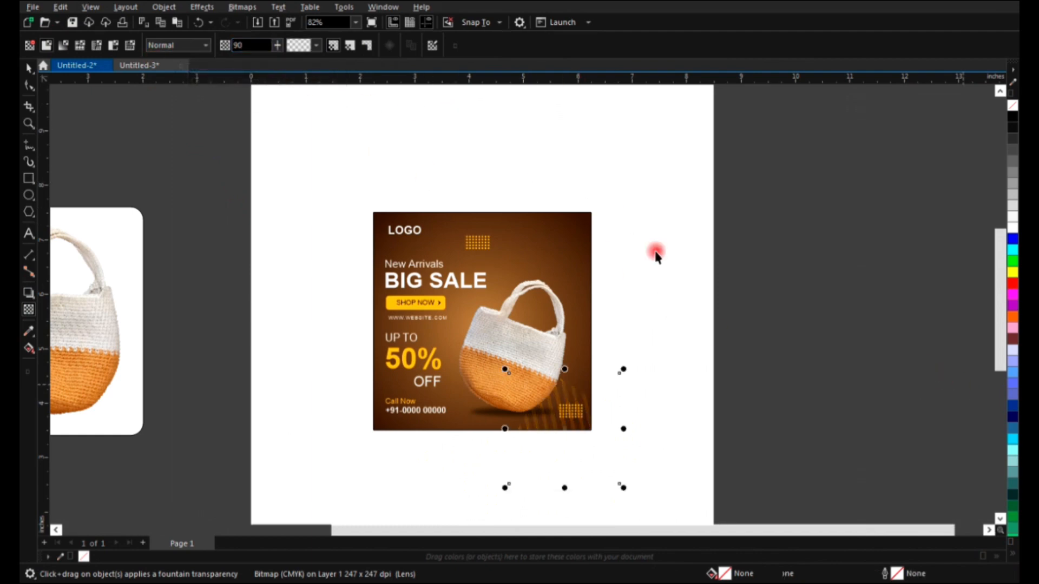
# Enlarge the stripes to about 128.5% and place a copy at the post's upper-left edge, rotated to about 261 degrees
pyautogui.press('F2')
pyautogui.moveTo(682, 174); pyautogui.dragTo(293, 483)
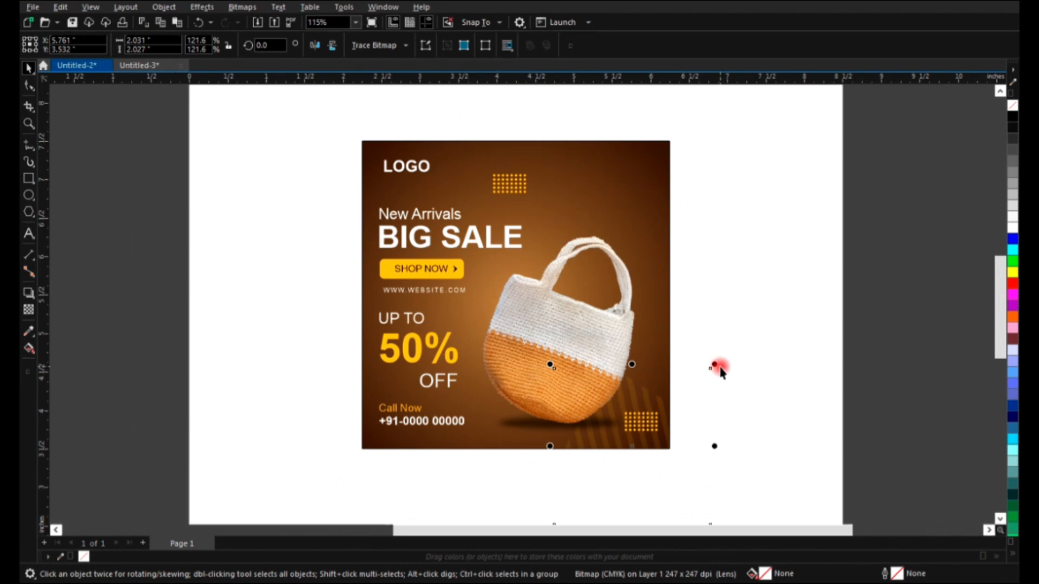
pyautogui.moveTo(717, 366); pyautogui.dragTo(726, 361)
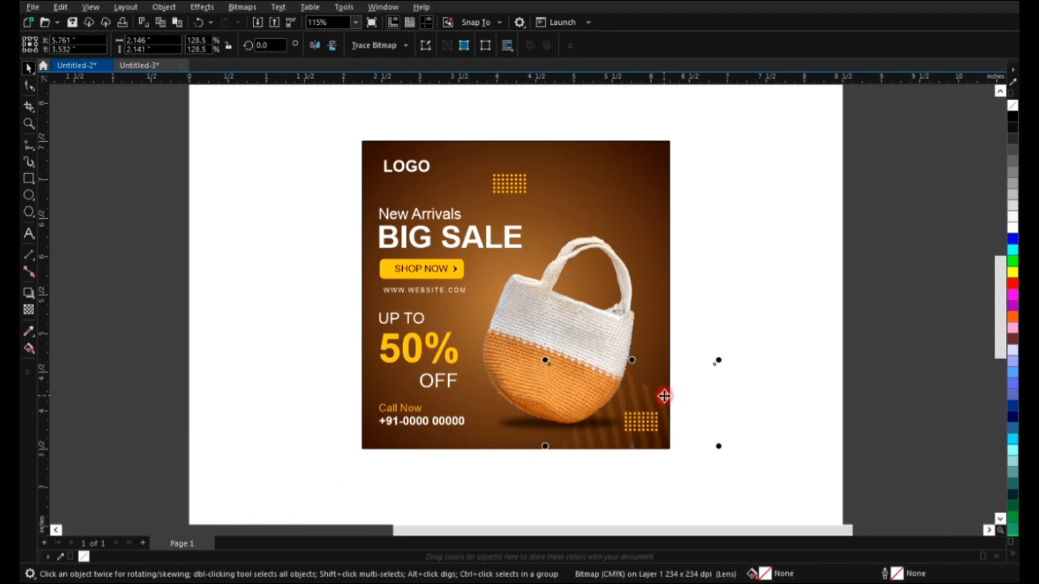
pyautogui.moveTo(670, 402); pyautogui.dragTo(402, 206)
pyautogui.click(398, 209)
pyautogui.moveTo(441, 166); pyautogui.dragTo(414, 340)
pyautogui.moveTo(453, 149); pyautogui.dragTo(449, 153)
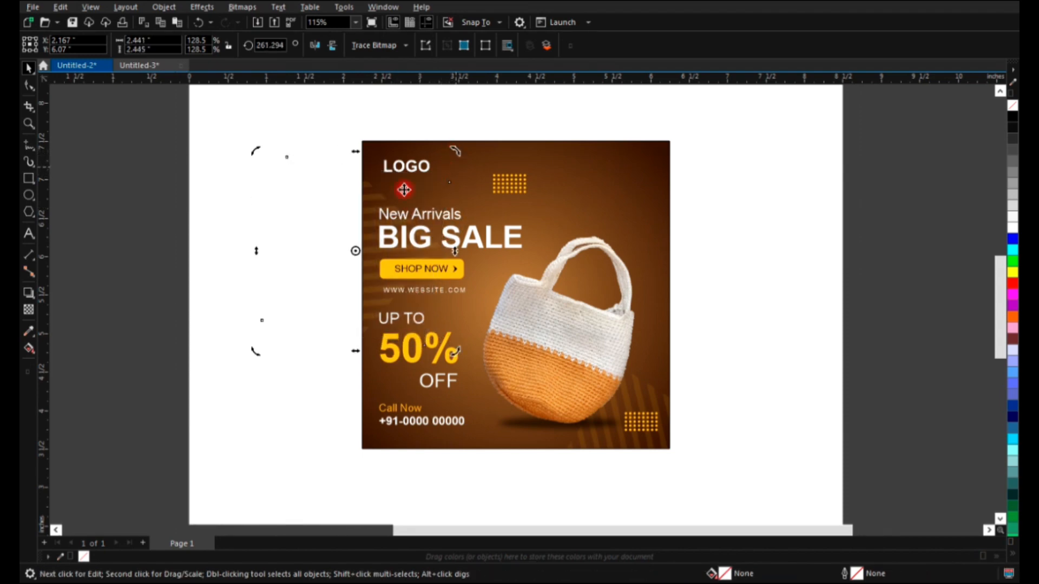
# Shift the copied stripes slightly outward past the post's left edge and rotate them to about 255 degrees
pyautogui.click(373, 198)
pyautogui.scroll(-1, 285, 189)
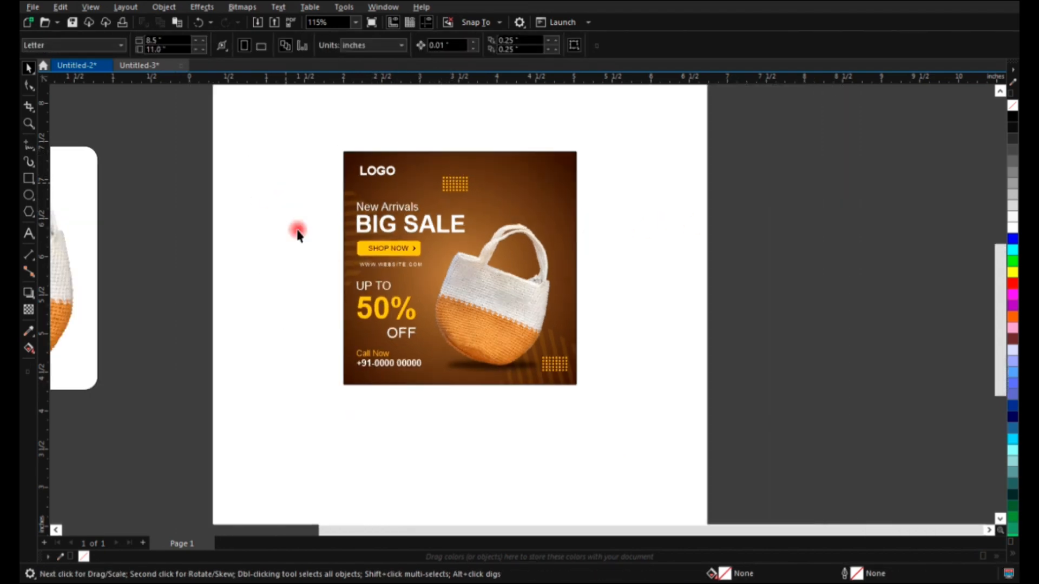
pyautogui.press('F2')
pyautogui.moveTo(242, 398); pyautogui.dragTo(680, 157)
pyautogui.click(320, 171)
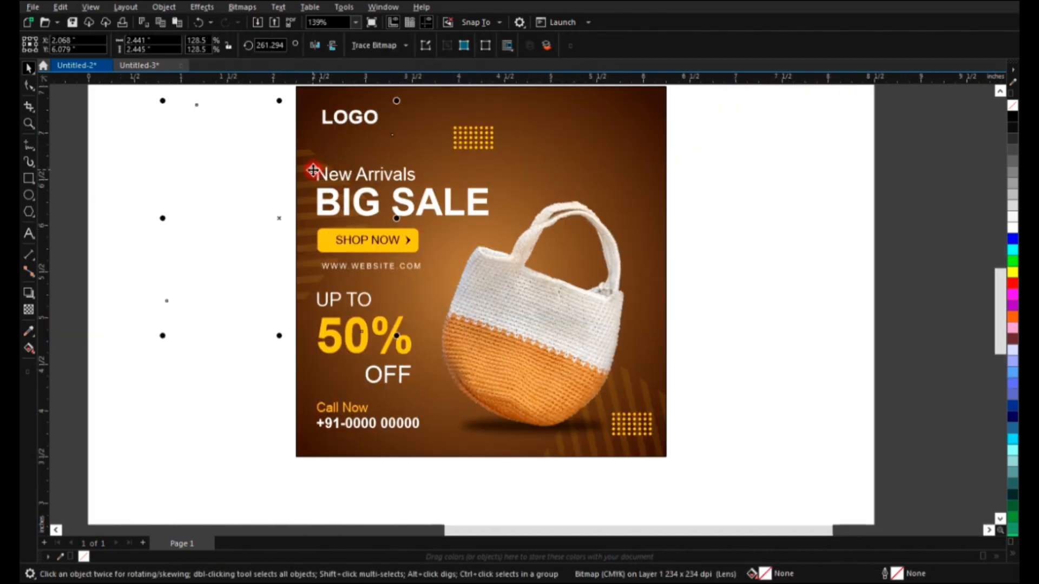
pyautogui.click(315, 176)
pyautogui.click(397, 340)
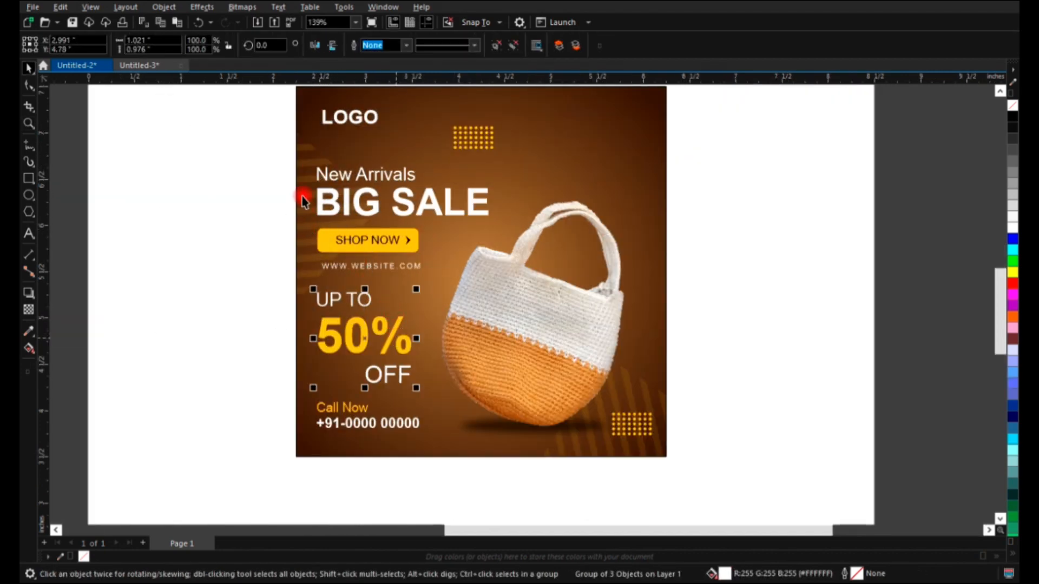
pyautogui.click(305, 169)
pyautogui.click(305, 168)
pyautogui.moveTo(394, 342); pyautogui.dragTo(396, 346)
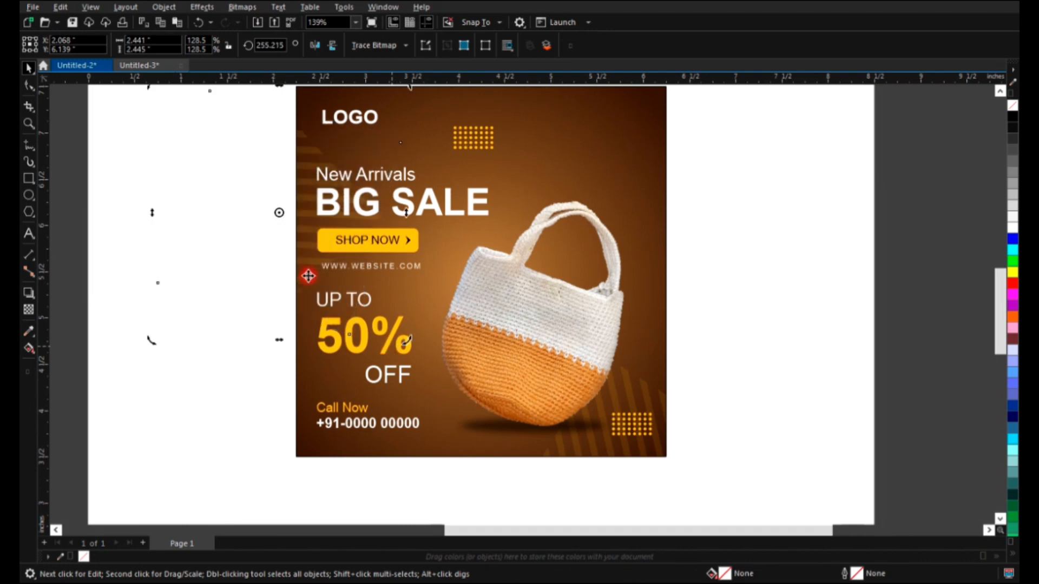
pyautogui.click(307, 273)
# Draw a circle about 2.96 inches in diameter and place it around the handbag
pyautogui.click(179, 318)
pyautogui.scroll(-1, 379, 282)
pyautogui.scroll(-1, 380, 282)
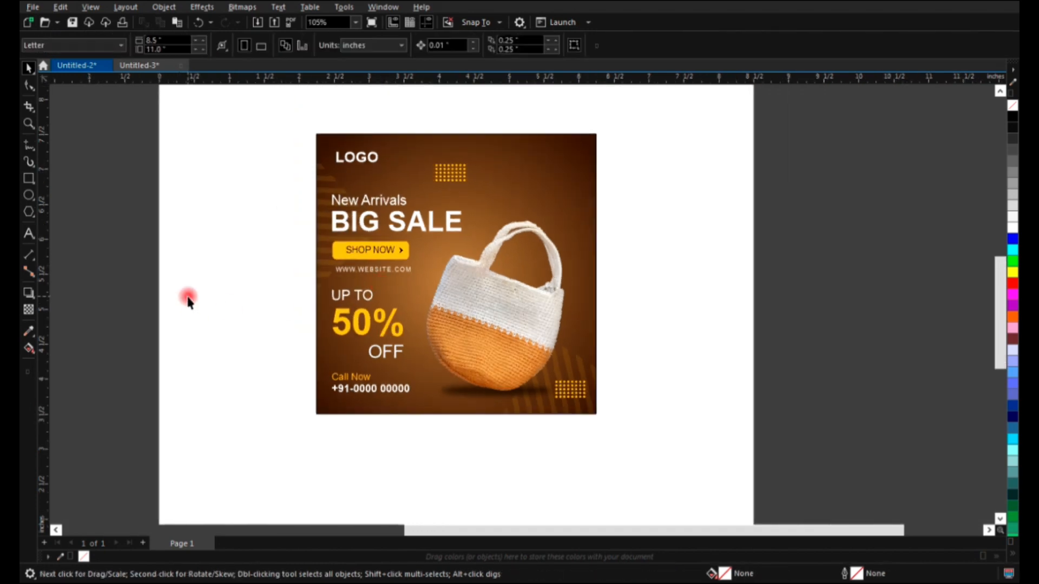
pyautogui.press('F2')
pyautogui.moveTo(239, 412); pyautogui.dragTo(825, 157)
pyautogui.scroll(-2, 312, 236)
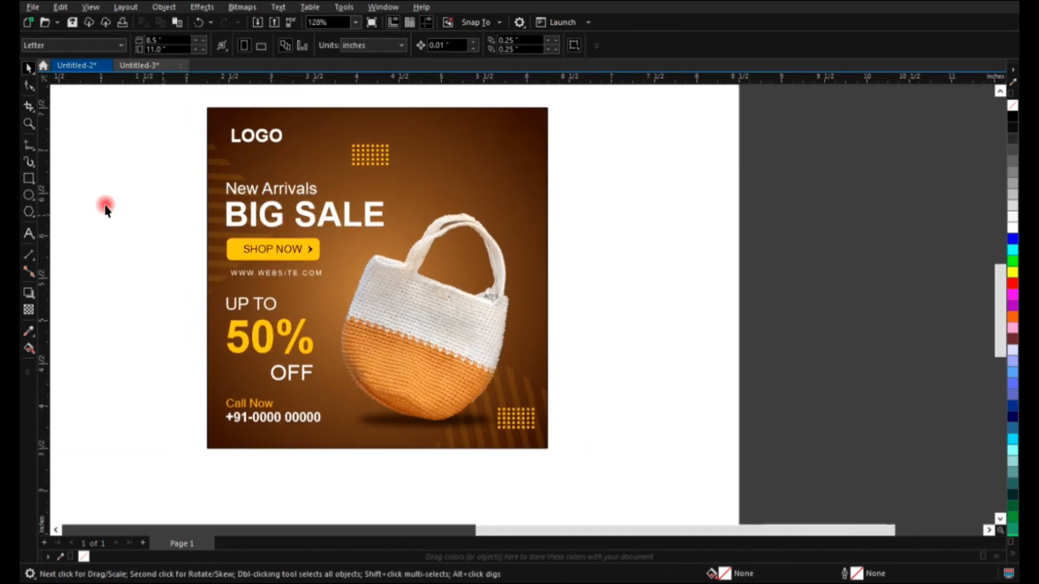
pyautogui.click(26, 195)
pyautogui.moveTo(358, 174); pyautogui.dragTo(563, 425)
pyautogui.press('space')
pyautogui.moveTo(589, 299)
pyautogui.mouseDown()
pyautogui.moveTo(517, 281)
pyautogui.moveTo(516, 251)
pyautogui.mouseUp()
# Give the circle a white outline and shift it slightly down around the bag
pyautogui.rightClick(1011, 226)
pyautogui.hotkey('ctrl', 'z')
pyautogui.press('Escape')
pyautogui.click(507, 201)
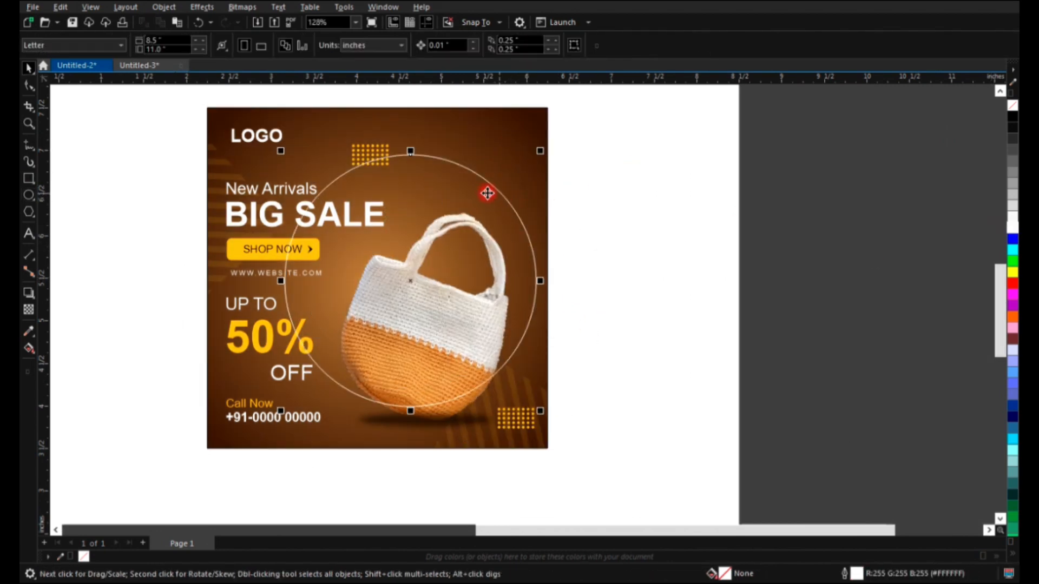
pyautogui.moveTo(487, 193); pyautogui.dragTo(488, 200)
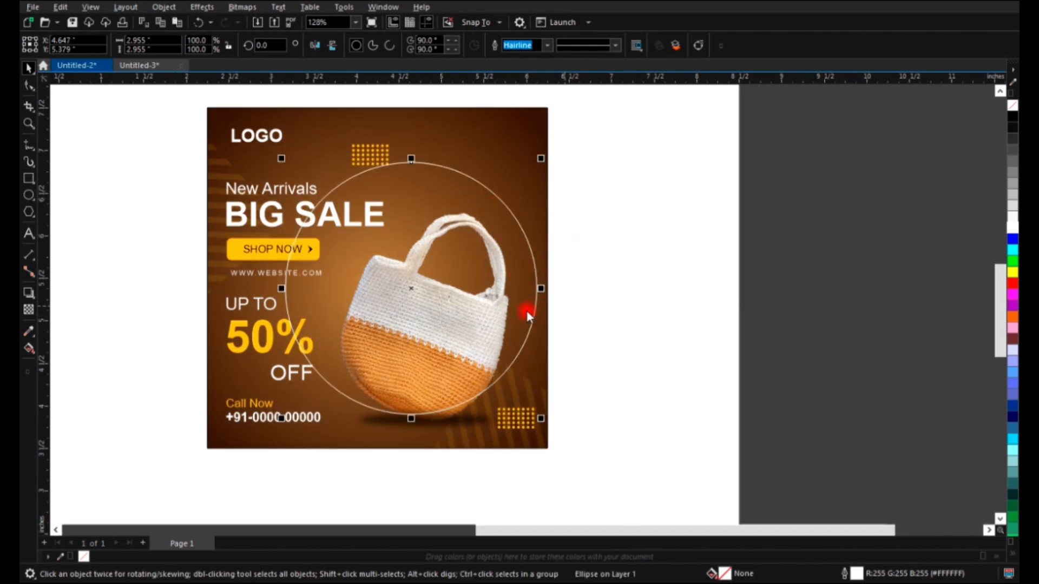
# Set the circle's outline width to 4 pt and move the circle slightly down and right
pyautogui.press('F12')
pyautogui.write('2')
pyautogui.press('Return')
pyautogui.press('F12')
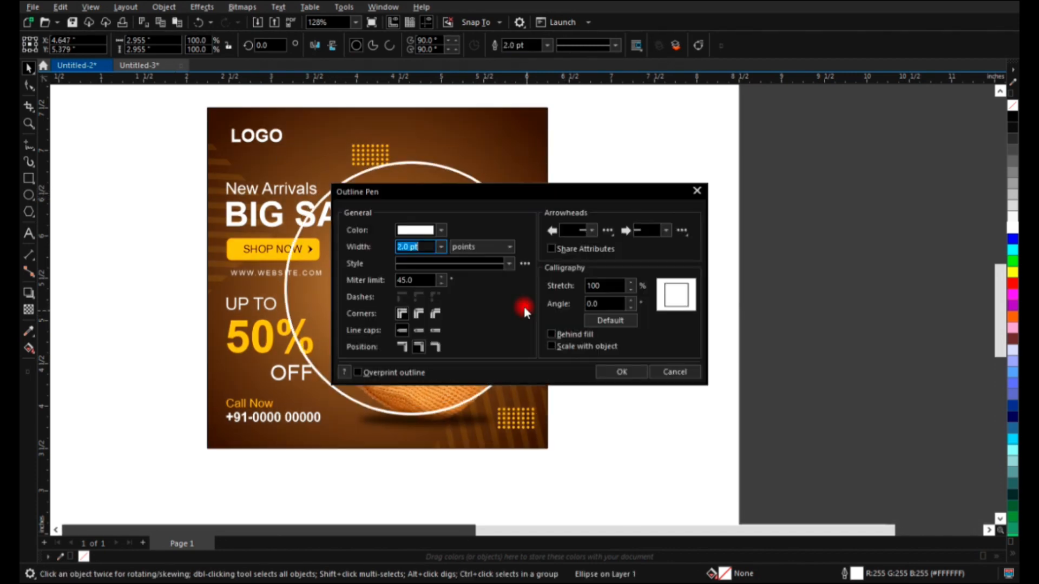
pyautogui.write('4')
pyautogui.press('Return')
pyautogui.moveTo(516, 231); pyautogui.dragTo(529, 242)
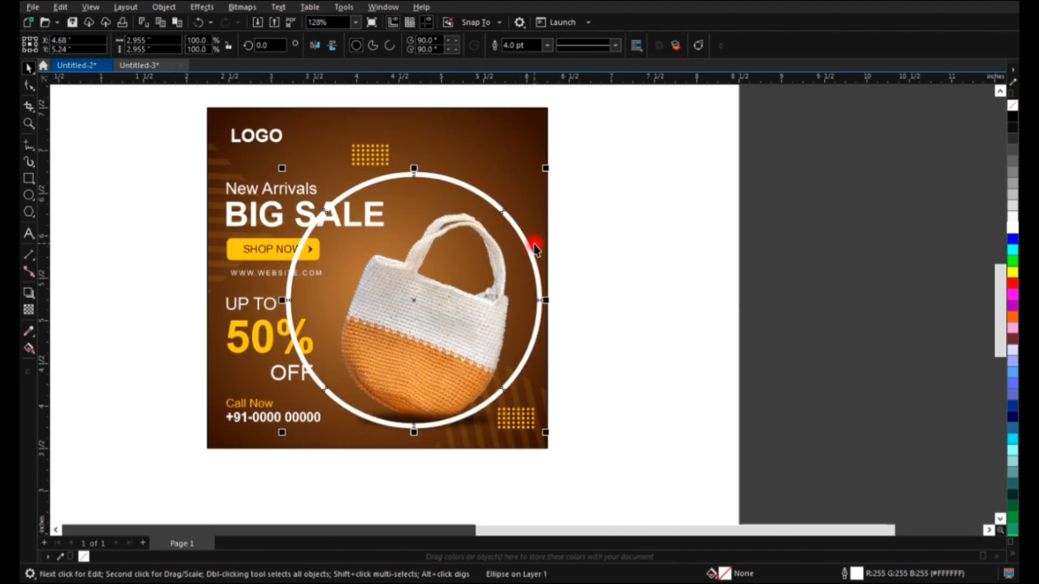
# Convert the circle's outline to an object and draw a closed Pen shape covering the ring's lower-left part
pyautogui.hotkey('ctrl', 'shift', 'q')
pyautogui.click(30, 184)
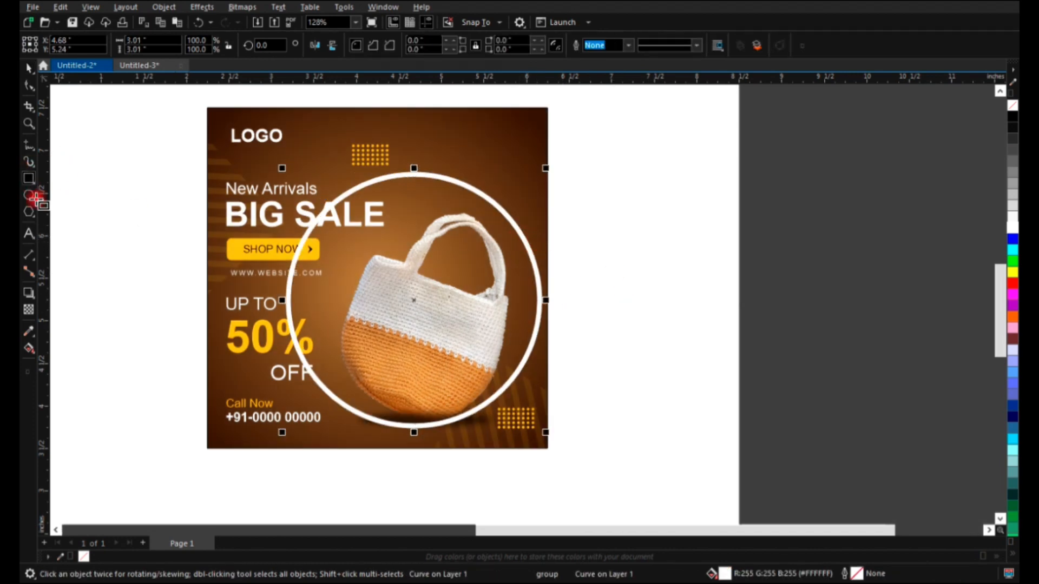
pyautogui.click(33, 148)
pyautogui.click(62, 184)
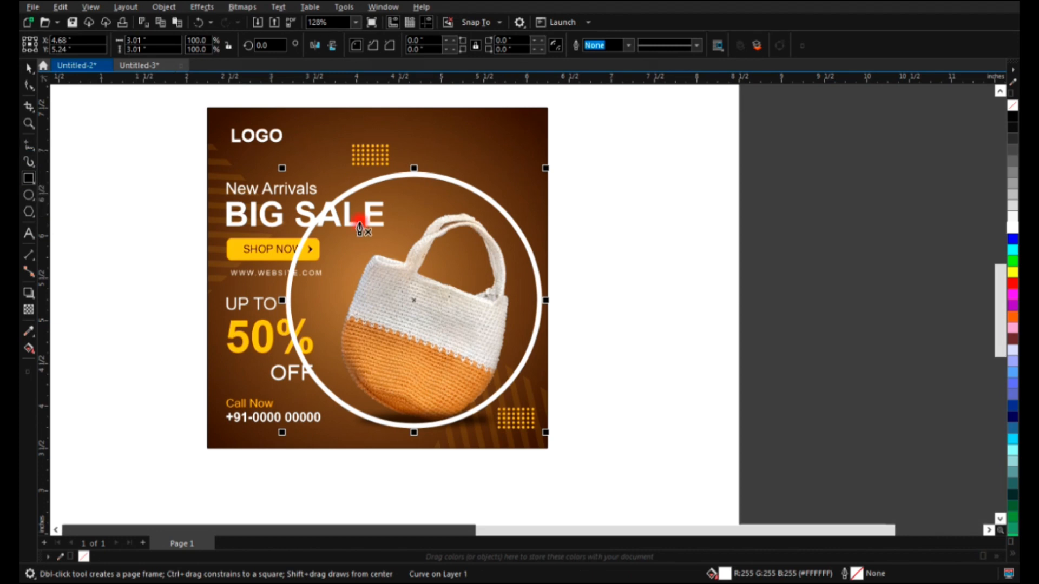
pyautogui.click(342, 174)
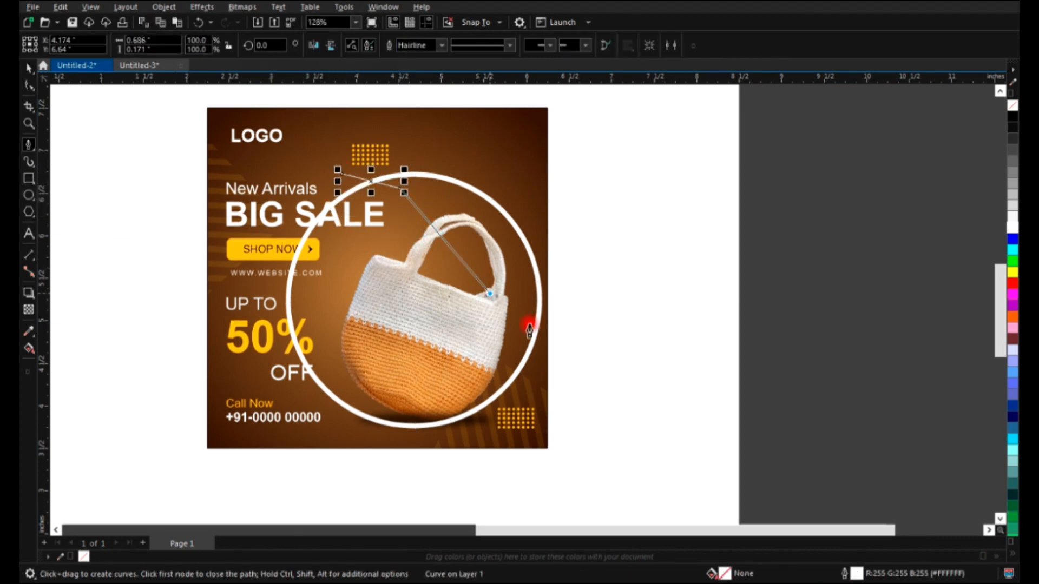
pyautogui.moveTo(526, 329); pyautogui.dragTo(535, 379)
pyautogui.click(535, 374)
pyautogui.click(545, 433)
pyautogui.click(478, 501)
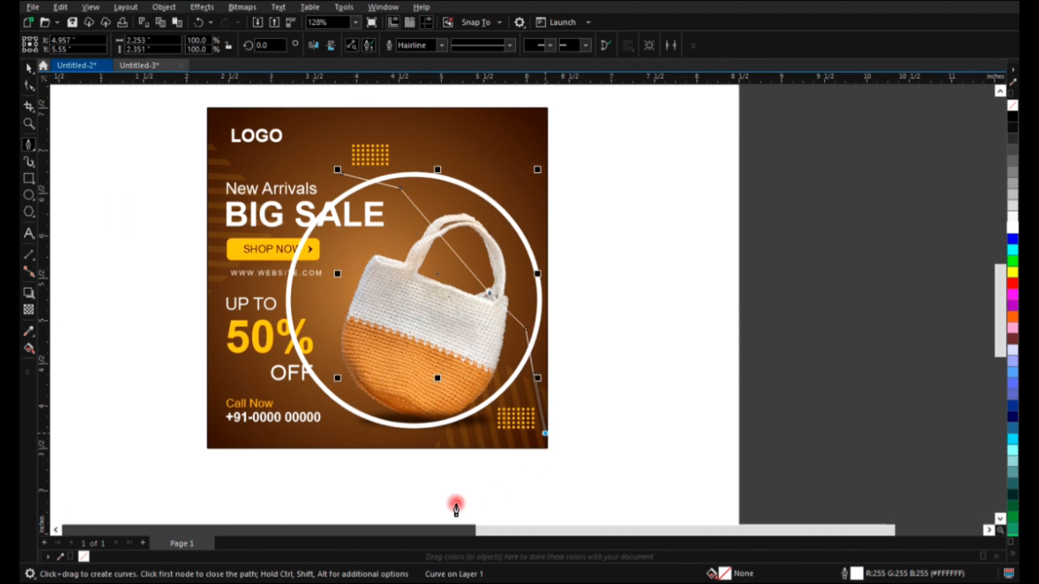
pyautogui.click(260, 482)
pyautogui.click(215, 445)
pyautogui.click(160, 333)
pyautogui.click(282, 193)
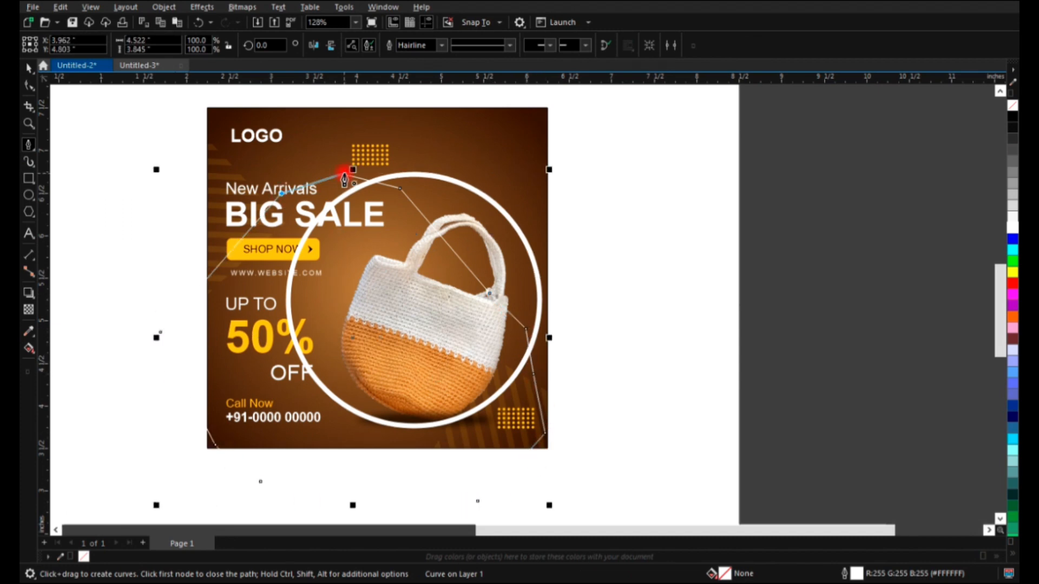
# Trim the ring with the Pen shape, remove that shape, and nudge the remaining arc slightly down
pyautogui.press('space')
pyautogui.keyDown('shift'); pyautogui.click(423, 170); pyautogui.keyUp('shift')
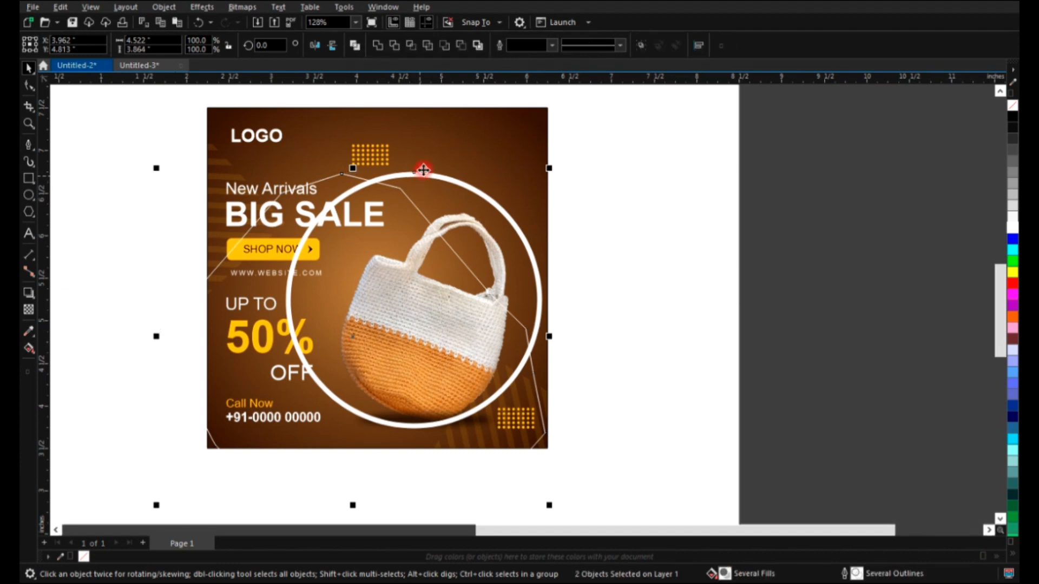
pyautogui.click(394, 46)
pyautogui.press('Escape')
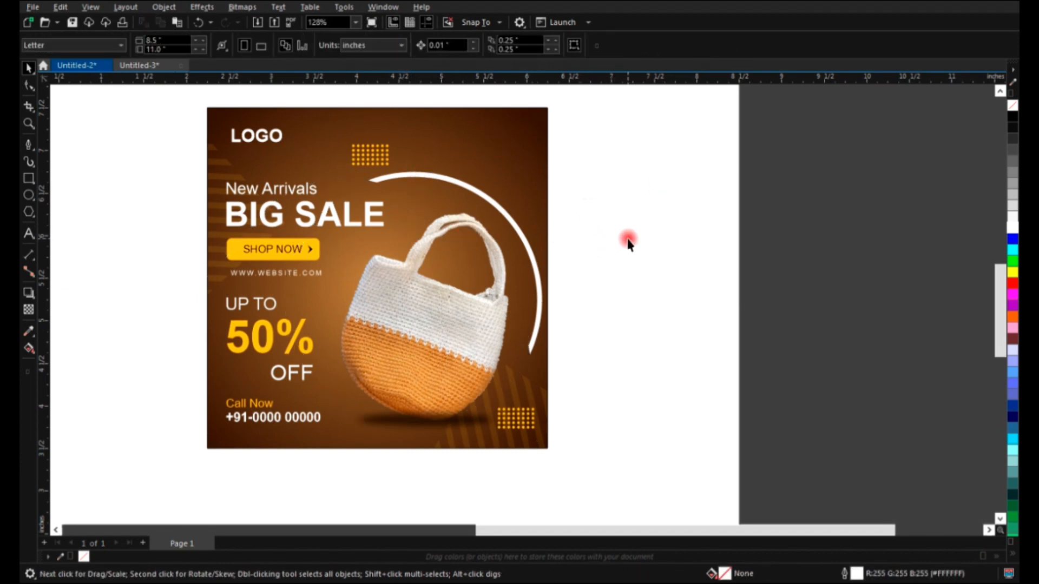
pyautogui.click(452, 174)
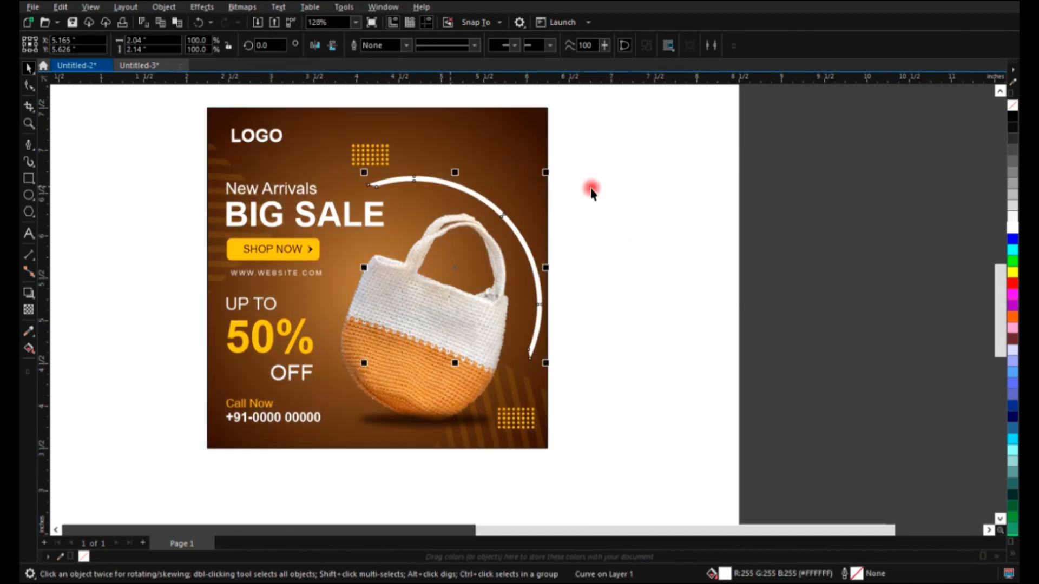
# Apply a uniform transparency to both yellow dot grids
pyautogui.press('Escape')
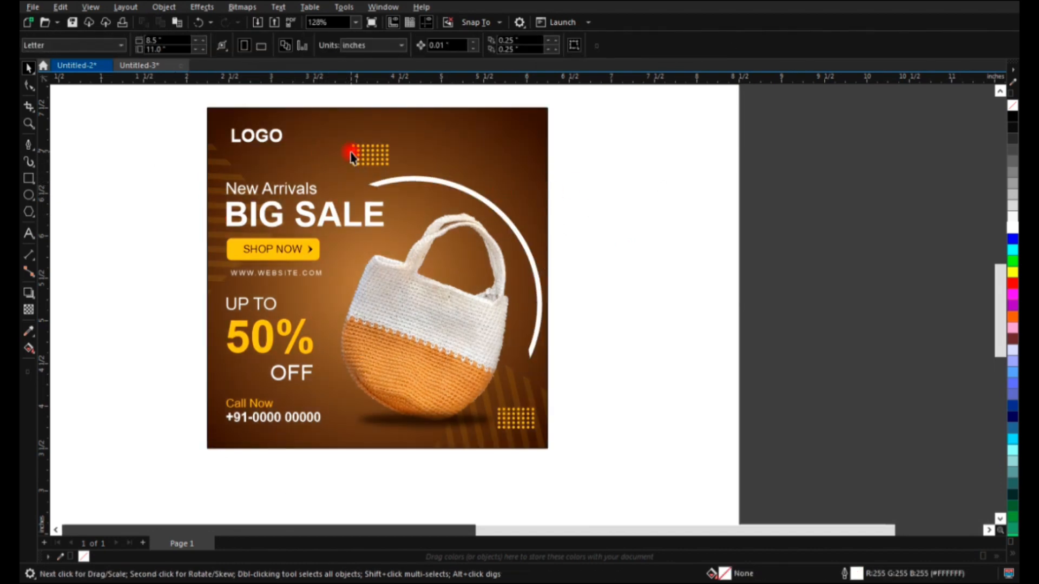
pyautogui.click(352, 157)
pyautogui.keyDown('shift'); pyautogui.click(529, 415); pyautogui.keyUp('shift')
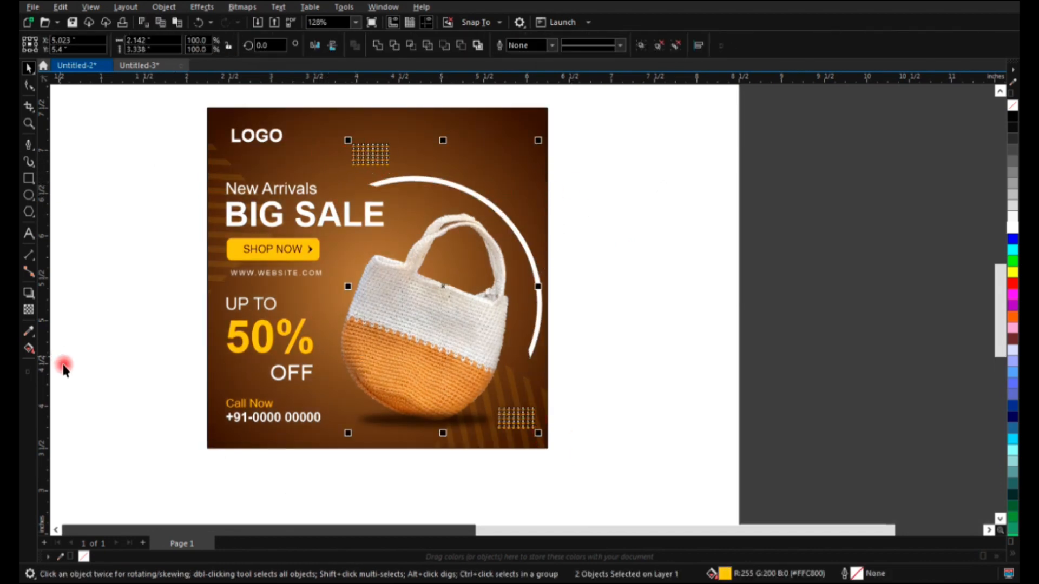
pyautogui.click(37, 314)
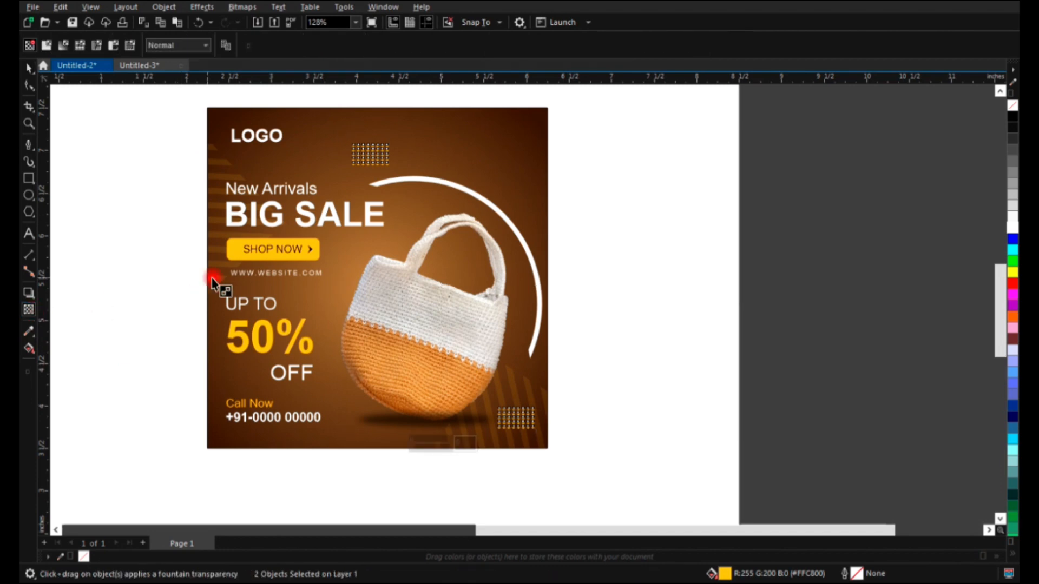
pyautogui.press('space')
pyautogui.click(644, 200)
pyautogui.scroll(-1, 526, 222)
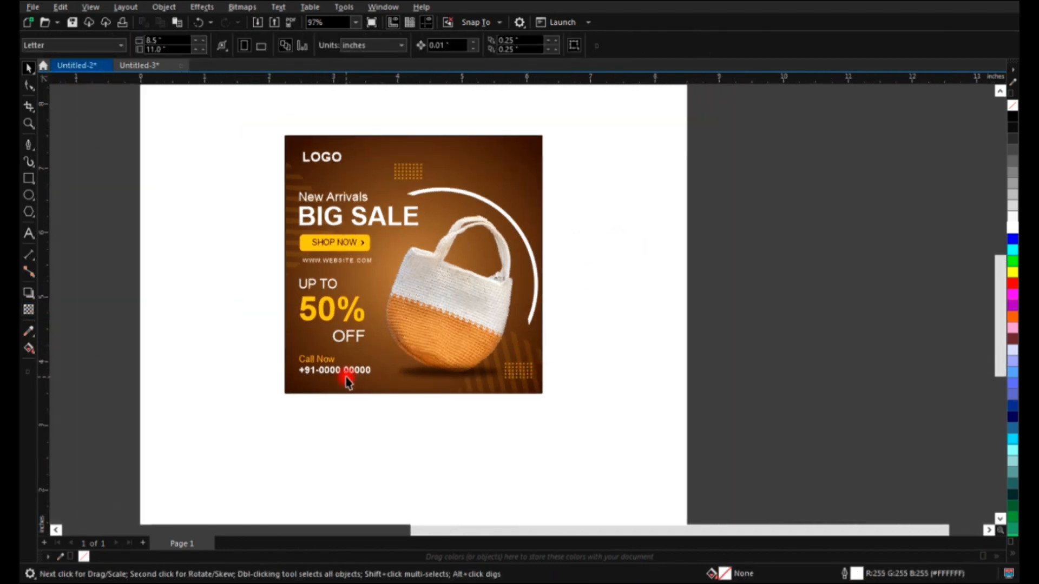
# Draw a closed Pen triangle about 0.54 × 0.35 in in the post's upper-right area, above the white arc
pyautogui.press('F2')
pyautogui.moveTo(237, 426); pyautogui.dragTo(736, 122)
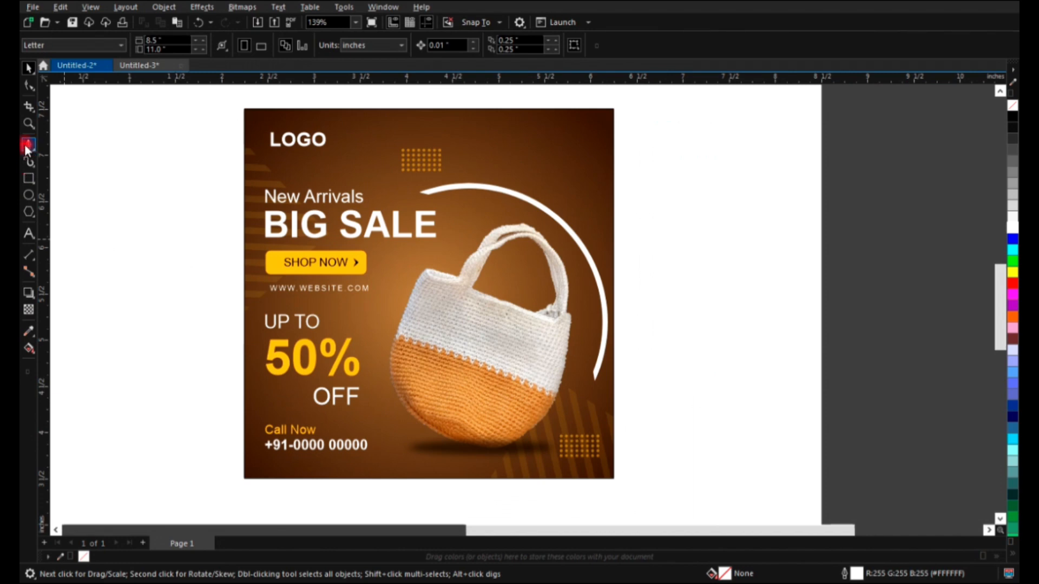
pyautogui.click(28, 145)
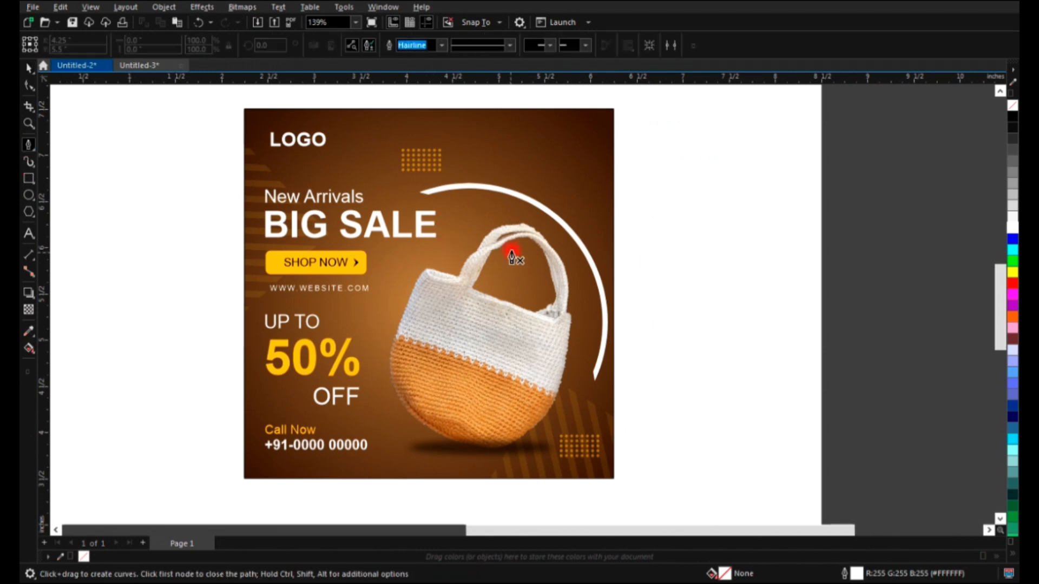
pyautogui.click(567, 140)
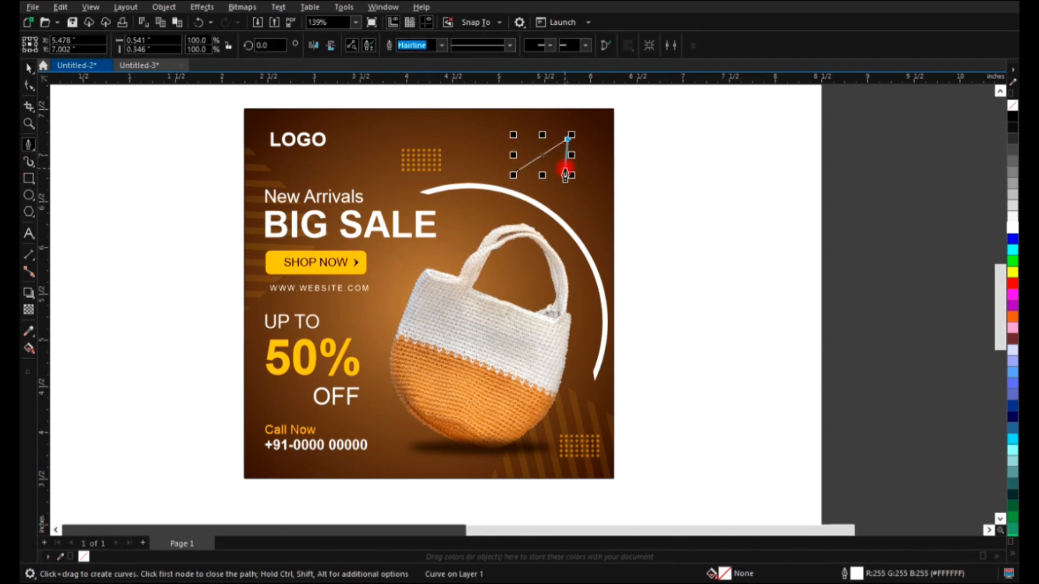
pyautogui.click(515, 173)
pyautogui.press('space')
# Set the triangle's outline width to 2 pt
pyautogui.press('F2')
pyautogui.moveTo(233, 263); pyautogui.dragTo(724, 139)
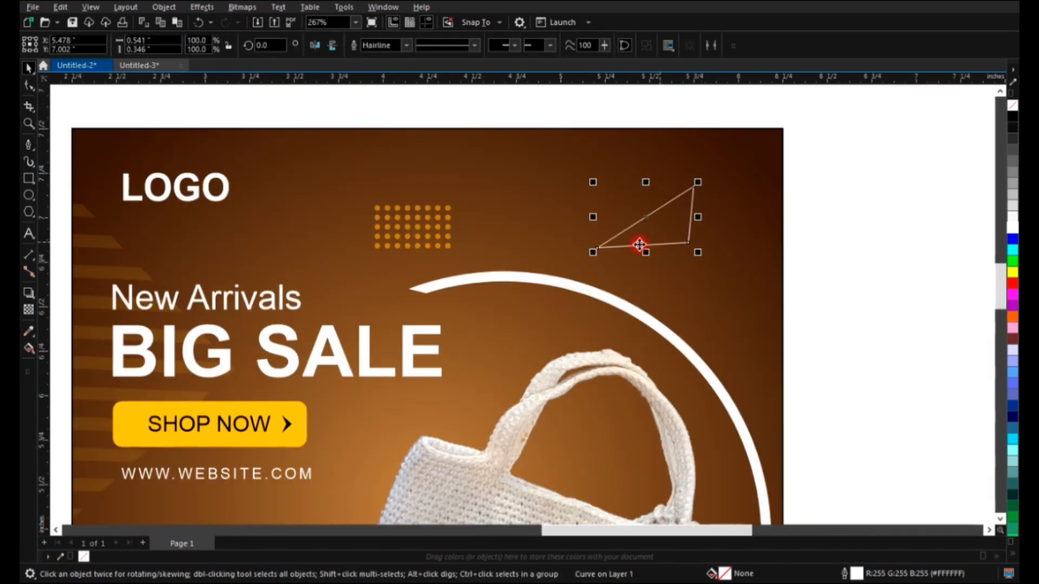
pyautogui.press('F12')
pyautogui.write('2')
pyautogui.press('Return')
# Set the triangle's outline to sit behind the fill, scale with the object and use round line caps
pyautogui.press('F12')
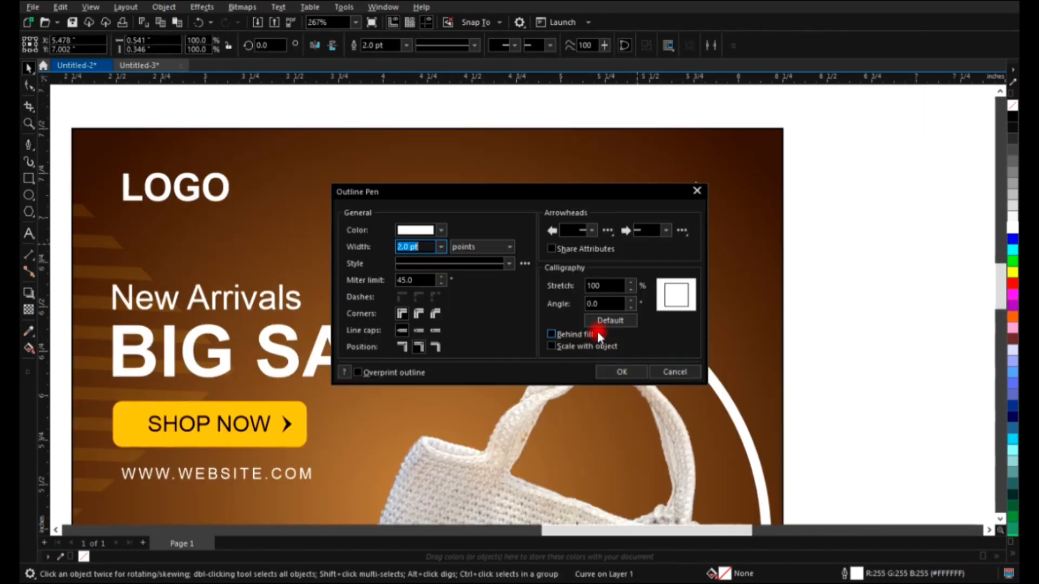
pyautogui.click(570, 335)
pyautogui.click(569, 347)
pyautogui.click(419, 331)
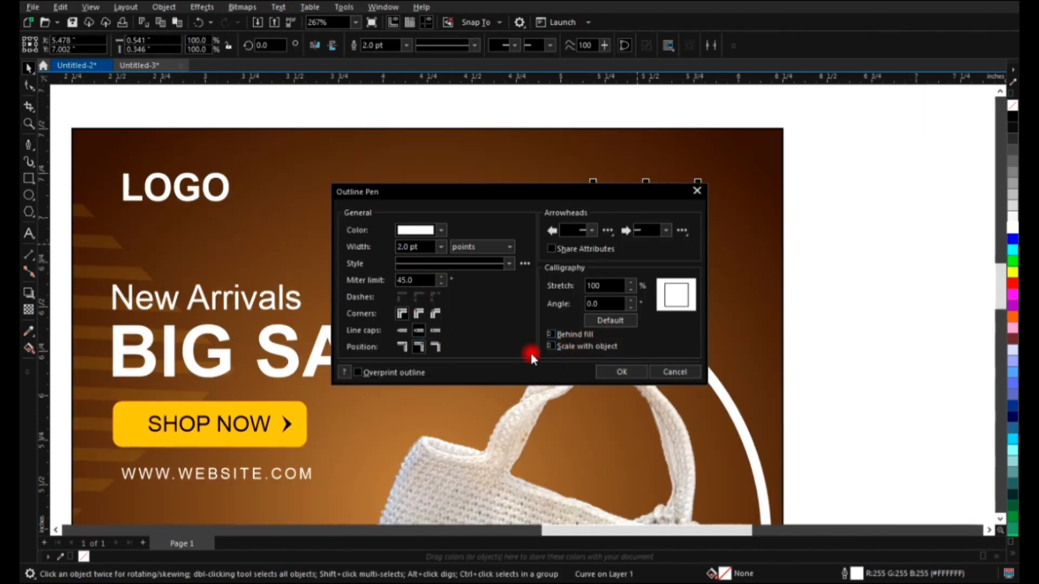
pyautogui.click(622, 373)
pyautogui.scroll(-1, 616, 262)
pyautogui.press('Escape')
pyautogui.scroll(-2, 678, 250)
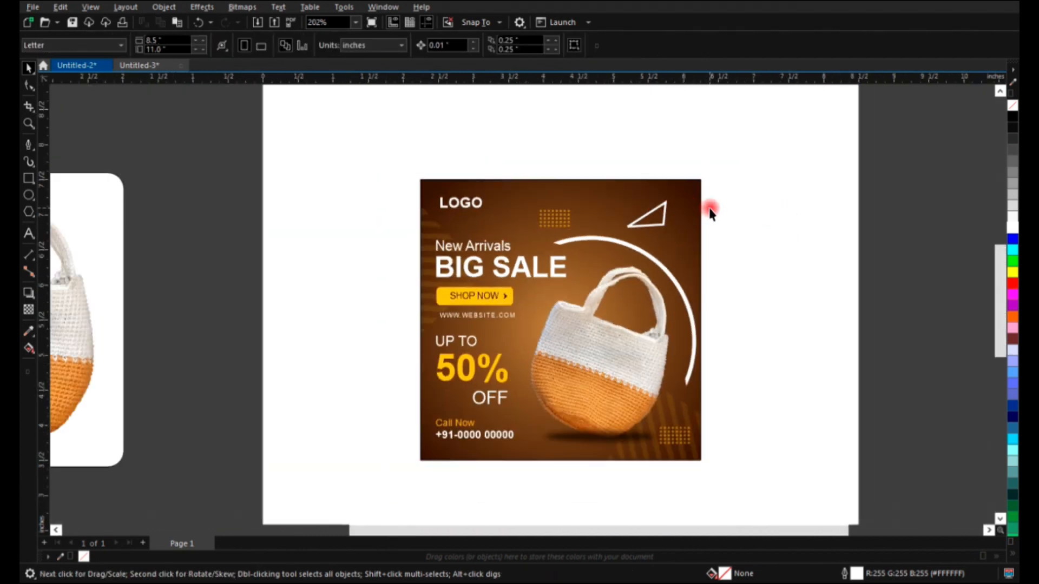
# Give the triangle's outline round corners
pyautogui.scroll(7, 709, 209)
pyautogui.click(373, 341)
pyautogui.press('F12')
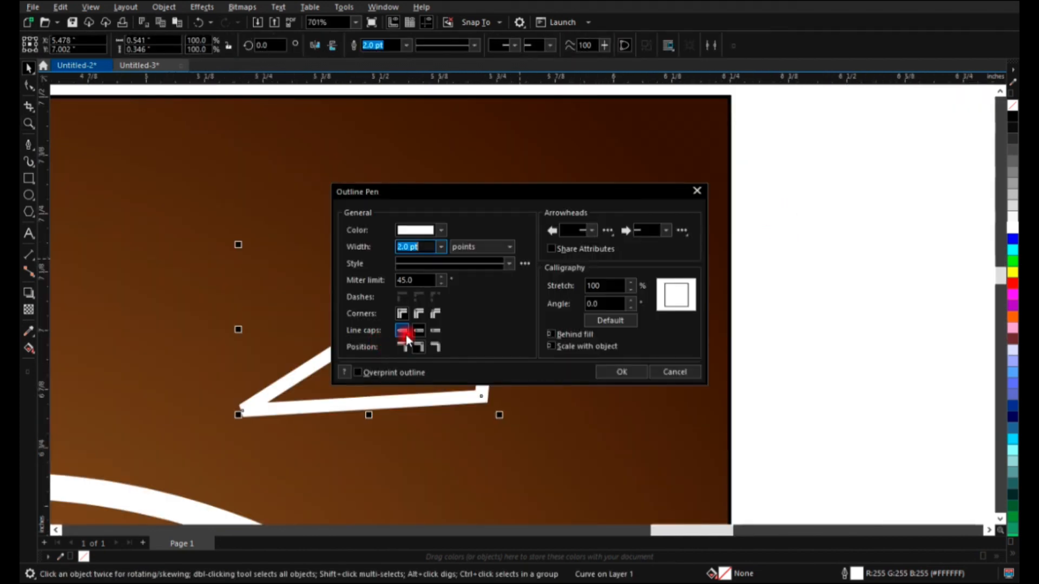
pyautogui.click(420, 312)
pyautogui.click(606, 372)
# Scale the triangle down proportionally to about 0.34 × 0.22 in
pyautogui.scroll(-2, 580, 245)
pyautogui.scroll(-2, 589, 220)
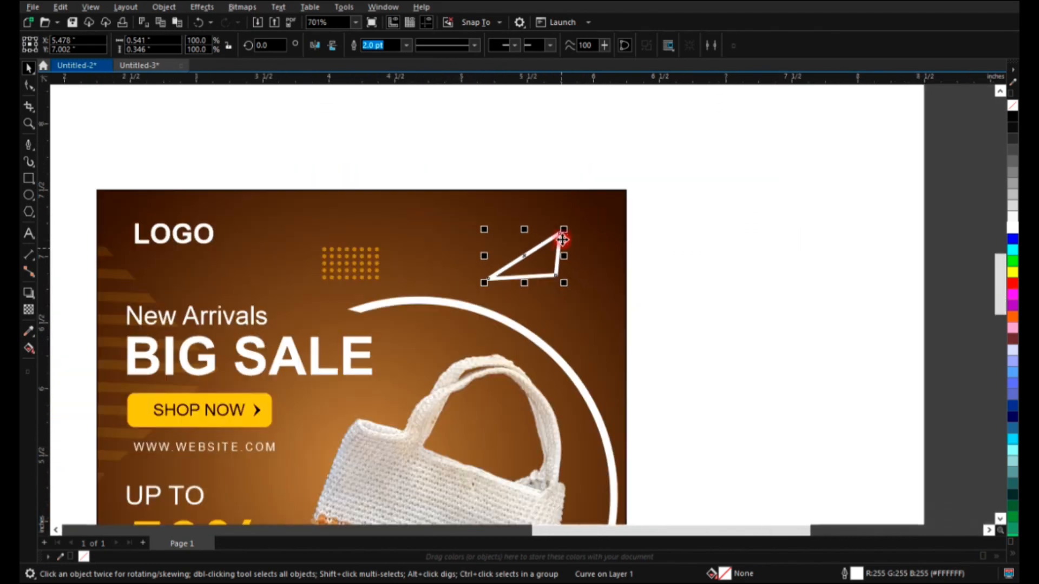
pyautogui.moveTo(565, 230); pyautogui.dragTo(533, 252)
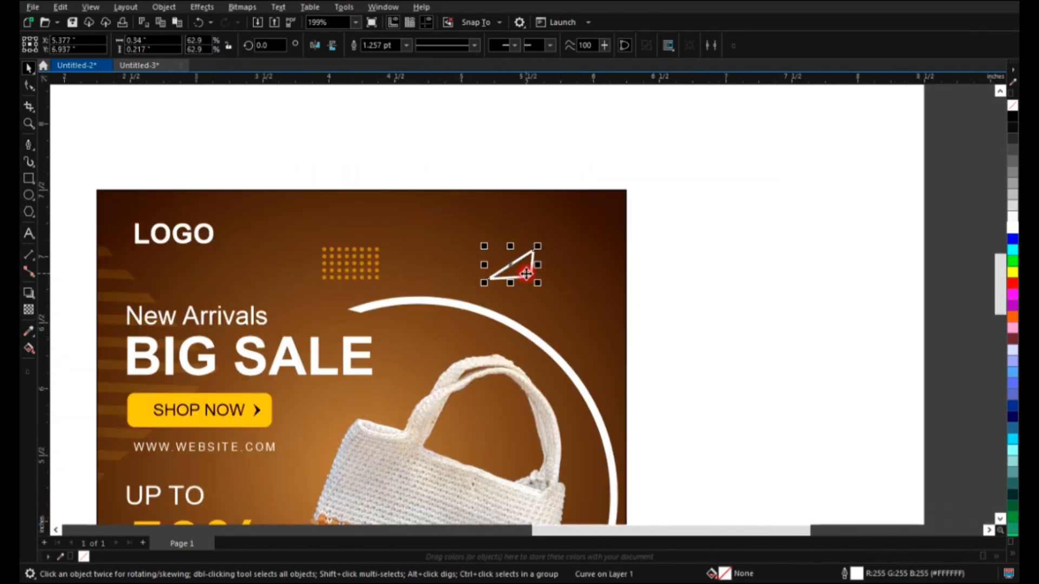
pyautogui.scroll(-2, 568, 195)
# Rotate the outlined triangle by about 8° and shift it slightly right and down
pyautogui.press('F2')
pyautogui.moveTo(631, 158); pyautogui.dragTo(337, 443)
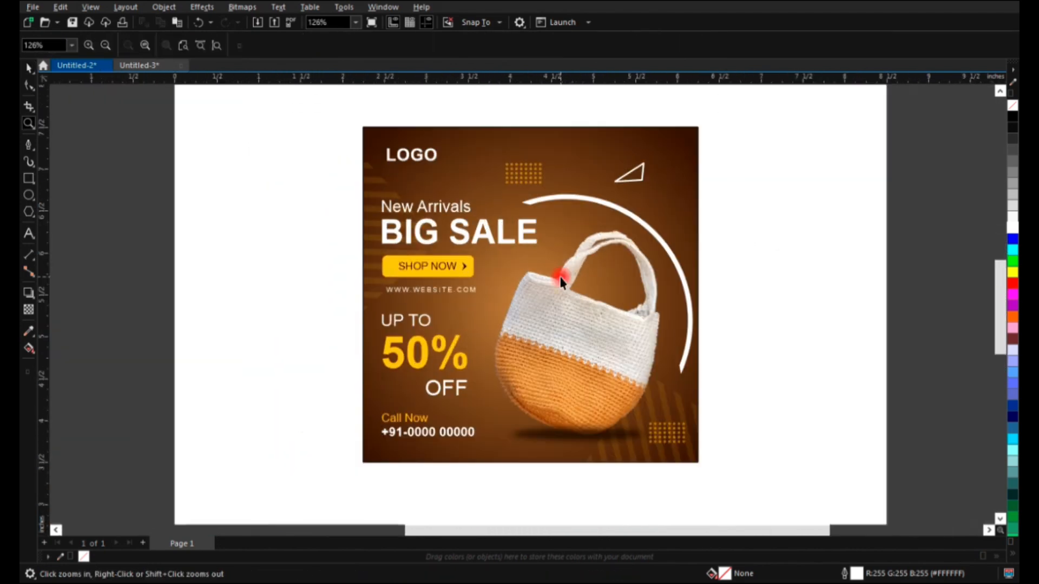
pyautogui.moveTo(633, 181); pyautogui.dragTo(655, 189)
pyautogui.click(639, 187)
pyautogui.press('Escape')
pyautogui.click(646, 188)
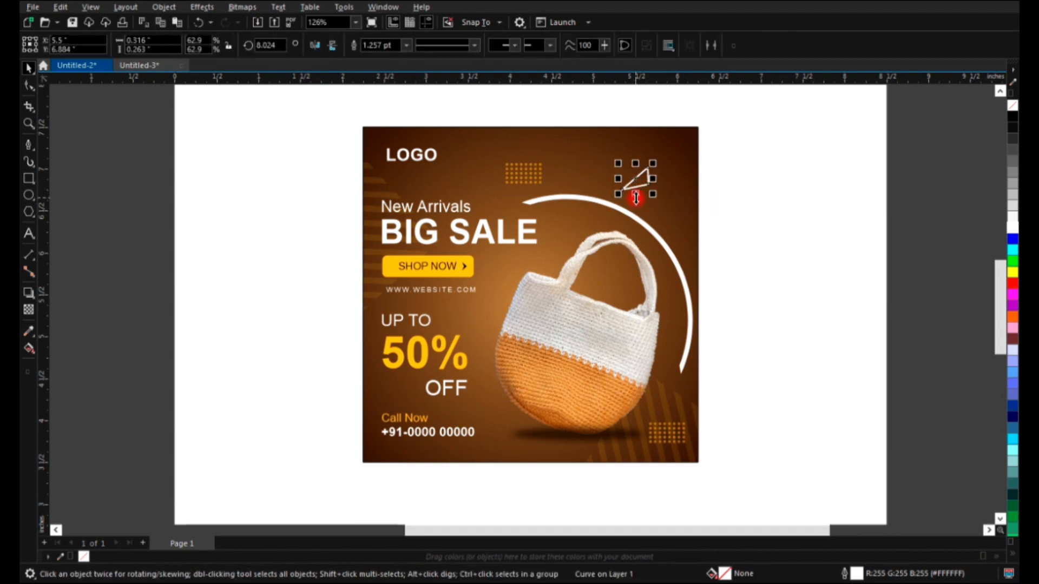
# Place a copy of the triangle between the bag and the arc's right side, rotated to about 58.6°
pyautogui.moveTo(637, 189); pyautogui.dragTo(681, 306)
pyautogui.rightClick(663, 291)
pyautogui.click(663, 291)
pyautogui.click(758, 197)
pyautogui.press('F2')
pyautogui.moveTo(768, 168); pyautogui.dragTo(356, 479)
# Copy the outline pen, outline color and fill of the SHOP NOW button onto the triangle copy
pyautogui.click(674, 311)
pyautogui.hotkey('ctrl', 'shift', 'a')
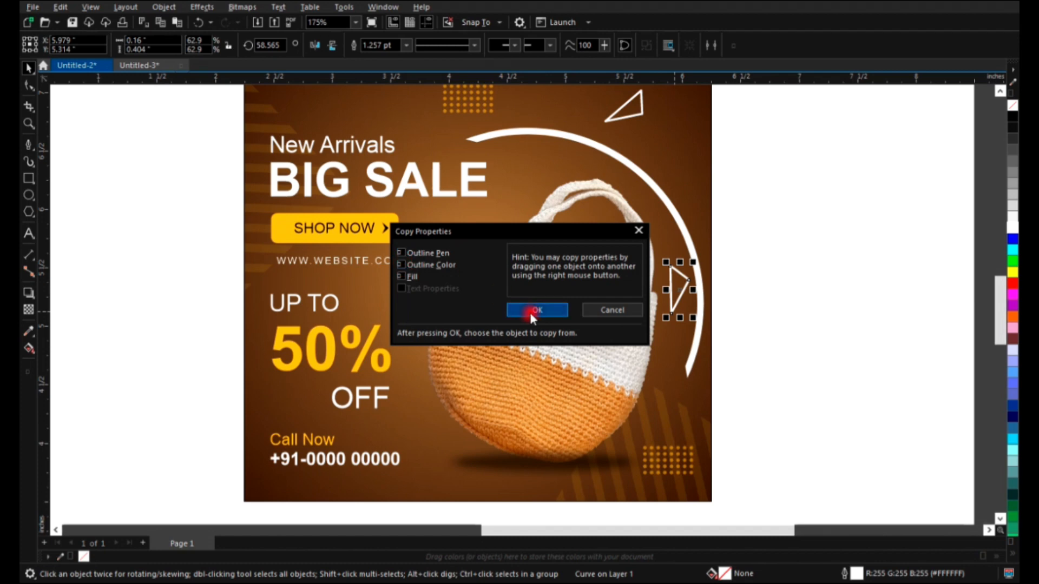
pyautogui.click(537, 310)
pyautogui.click(294, 224)
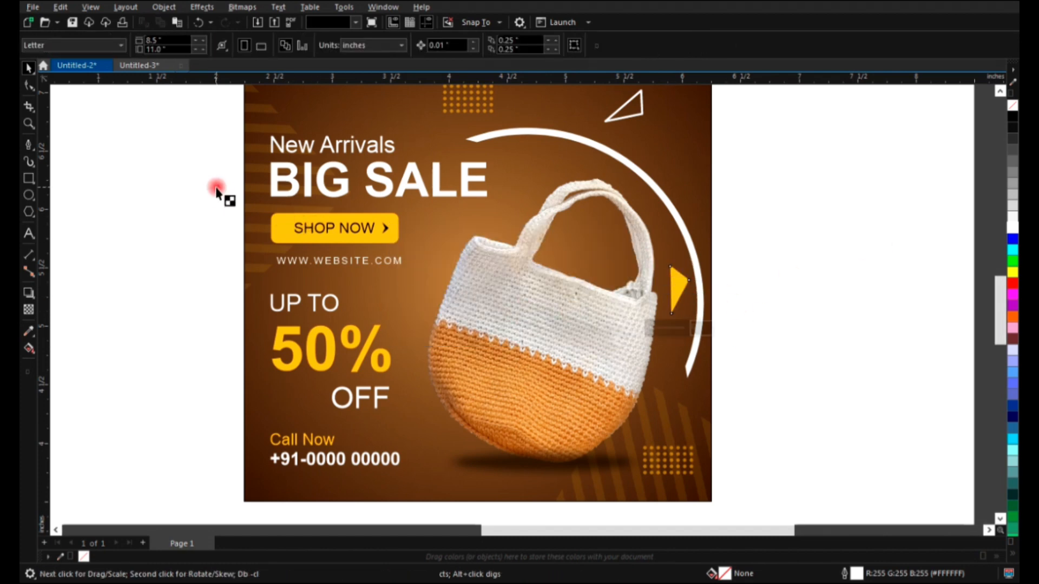
# Apply a uniform transparency to the yellow triangle
pyautogui.click(26, 309)
pyautogui.click(48, 46)
pyautogui.press('space')
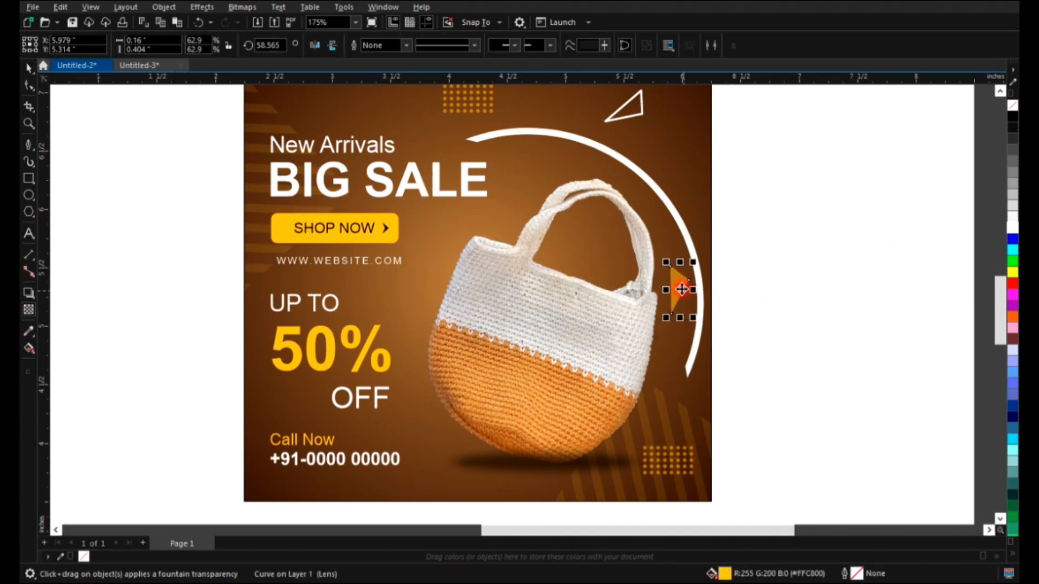
# Shrink and rotate the yellow triangle and place a mirrored copy, about 0.16 × 0.27 in, between the 50% text and the bag
pyautogui.click(677, 288)
pyautogui.moveTo(693, 262); pyautogui.dragTo(409, 330)
pyautogui.click(711, 303)
pyautogui.click(679, 288)
pyautogui.click(316, 45)
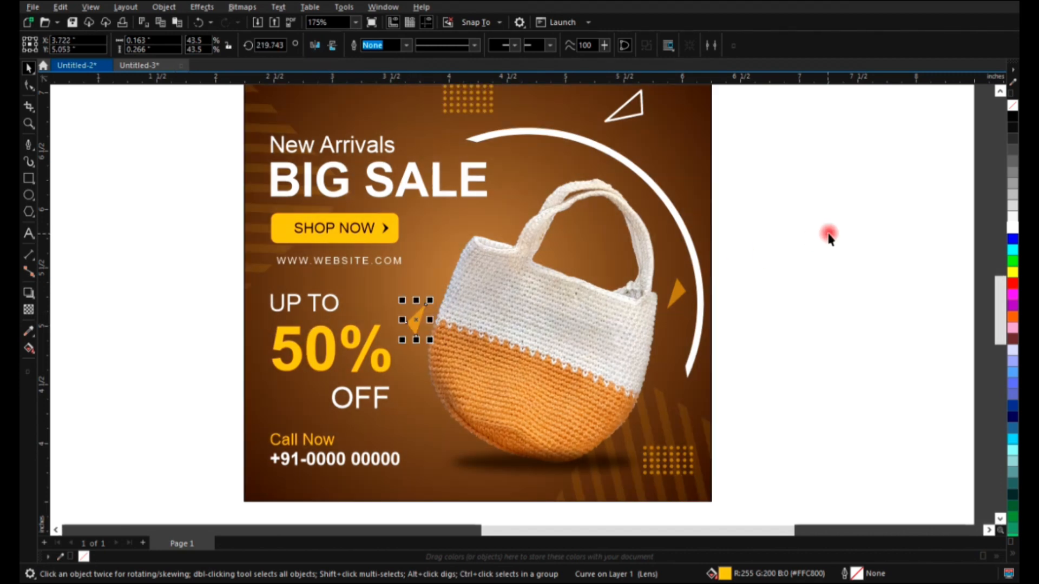
pyautogui.click(828, 234)
# Draw a circle about 0.24 in wide beside the BIG SALE text and set its outline width to 2 pt
pyautogui.click(28, 197)
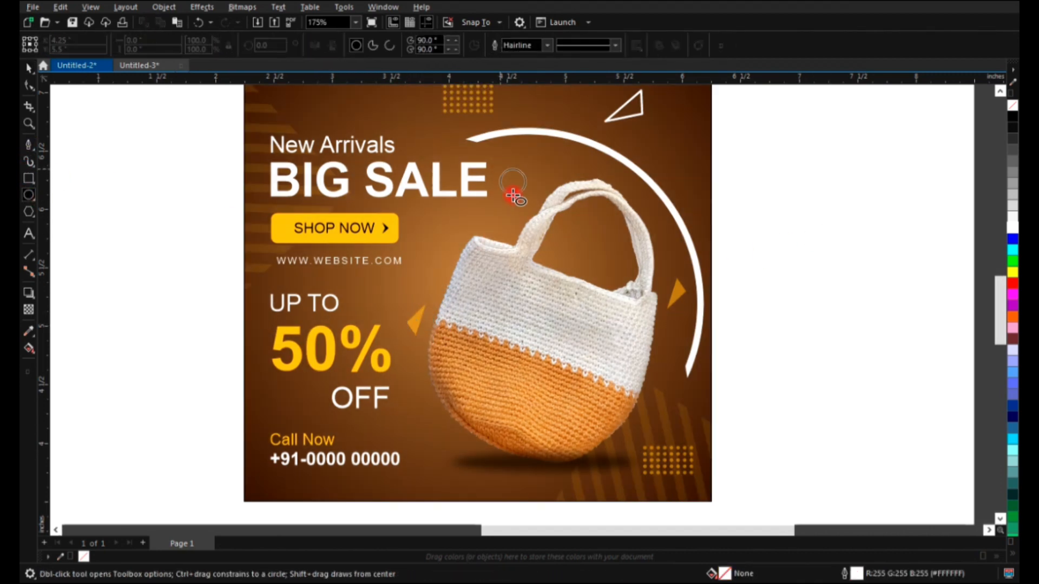
pyautogui.moveTo(513, 196); pyautogui.dragTo(513, 200)
pyautogui.press('space')
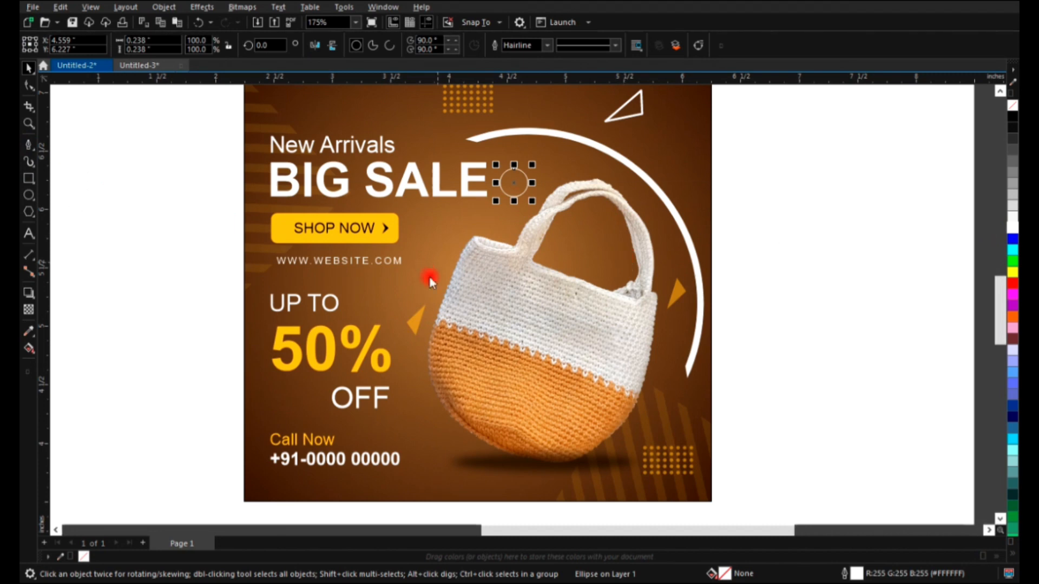
pyautogui.press('F12')
pyautogui.write('2')
pyautogui.press('Return')
# Apply a uniform transparency to the small circle
pyautogui.click(28, 107)
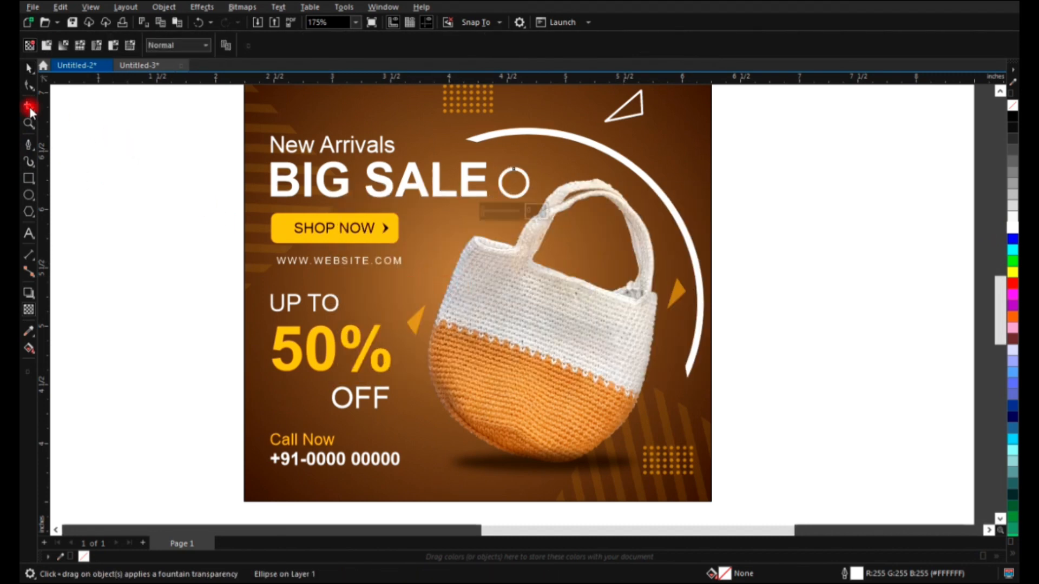
pyautogui.click(47, 49)
pyautogui.press('space')
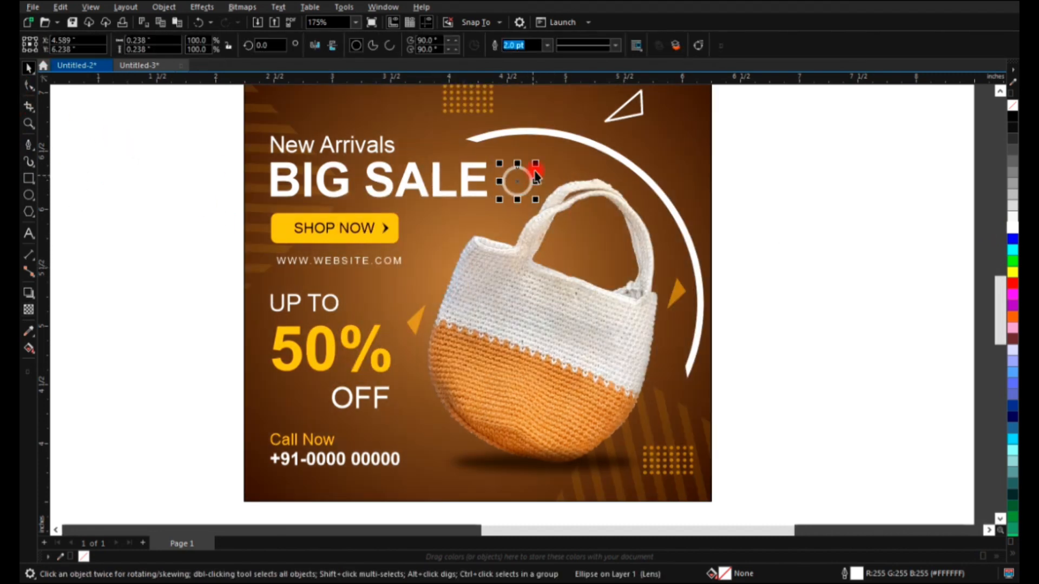
# Place a copy of the small circle at the bag's lower right, above the lower dot grid
pyautogui.moveTo(538, 167); pyautogui.dragTo(660, 414)
pyautogui.rightClick(660, 414)
pyautogui.press('Escape')
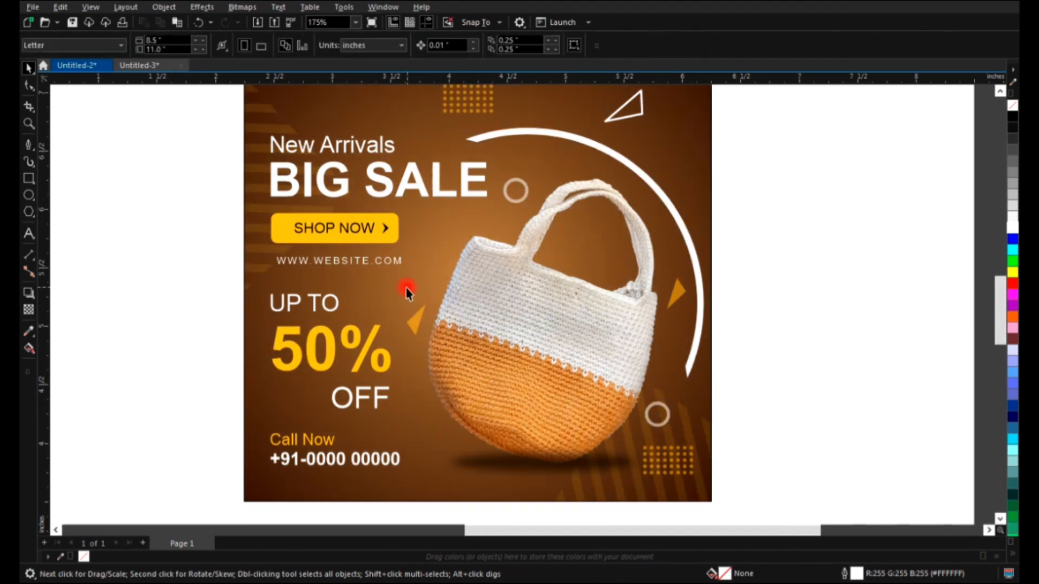
# Move the LOGO text slightly up and left to line up with the New Arrivals text
pyautogui.scroll(-1, 407, 289)
pyautogui.press('z')
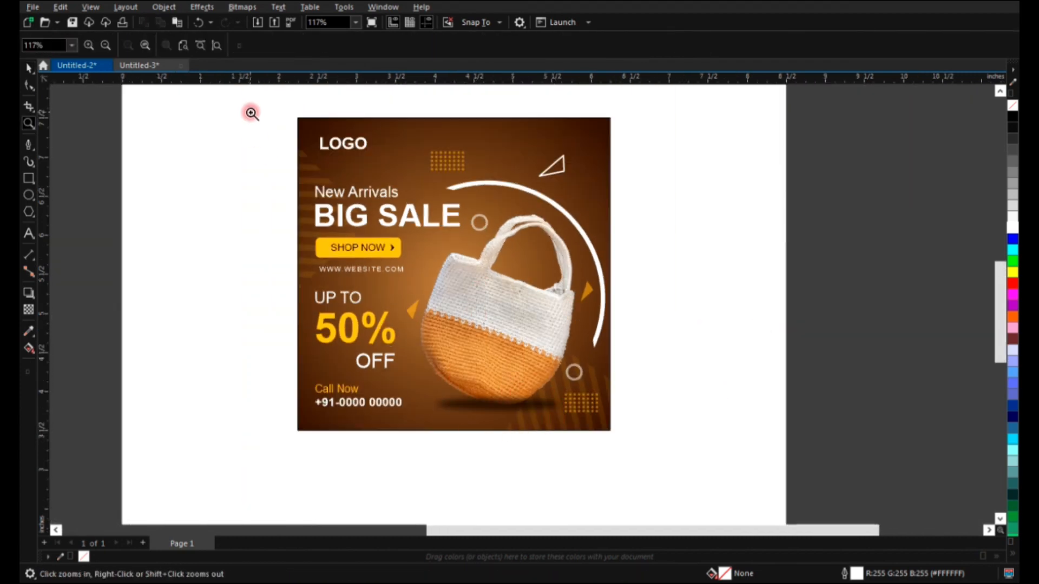
pyautogui.moveTo(251, 112); pyautogui.dragTo(790, 451)
pyautogui.press('space')
pyautogui.click(307, 126)
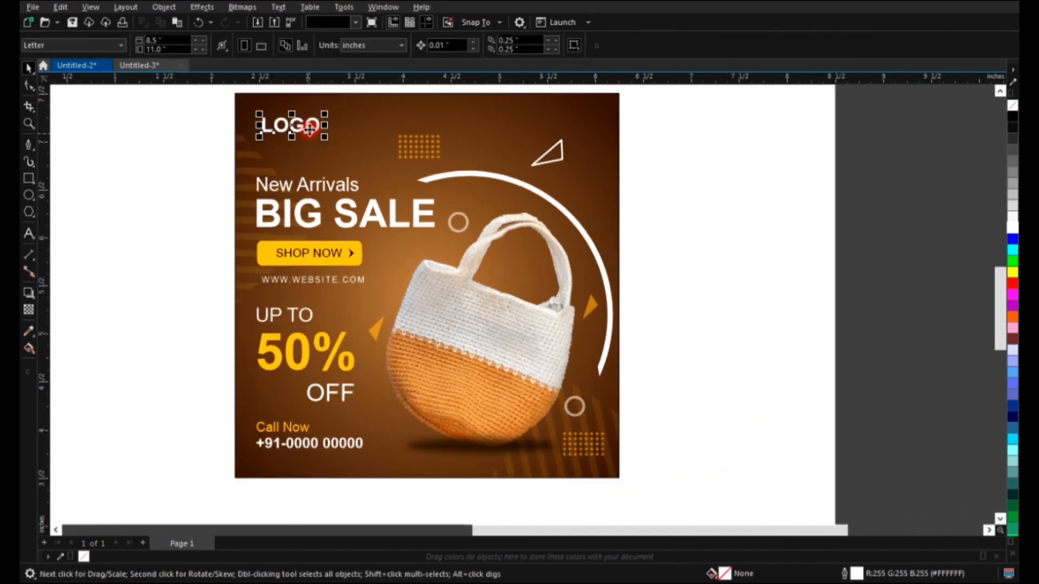
pyautogui.moveTo(307, 125); pyautogui.dragTo(301, 118)
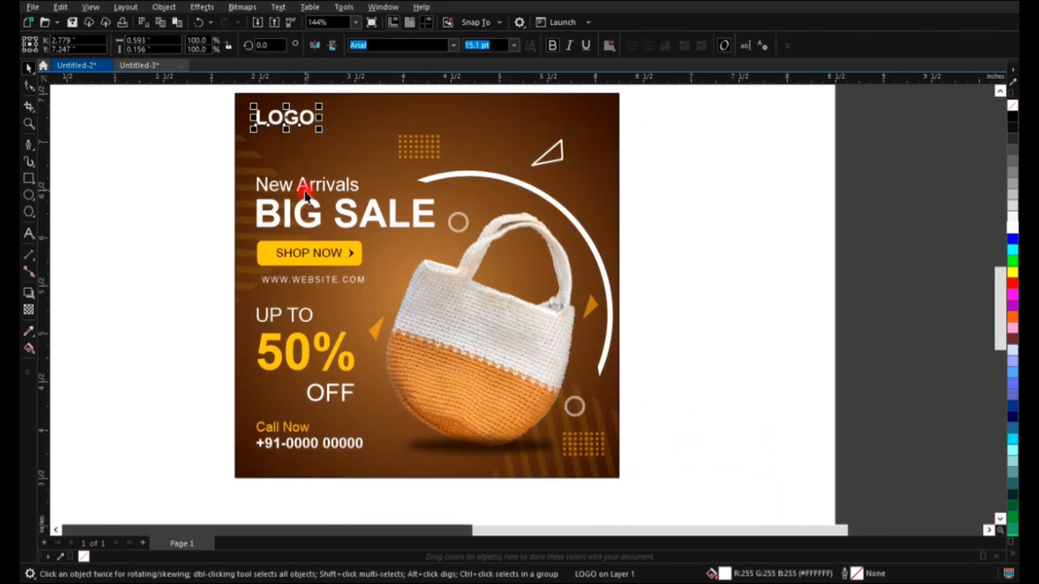
pyautogui.keyDown('shift'); pyautogui.click(305, 193); pyautogui.keyUp('shift')
pyautogui.press('Escape')
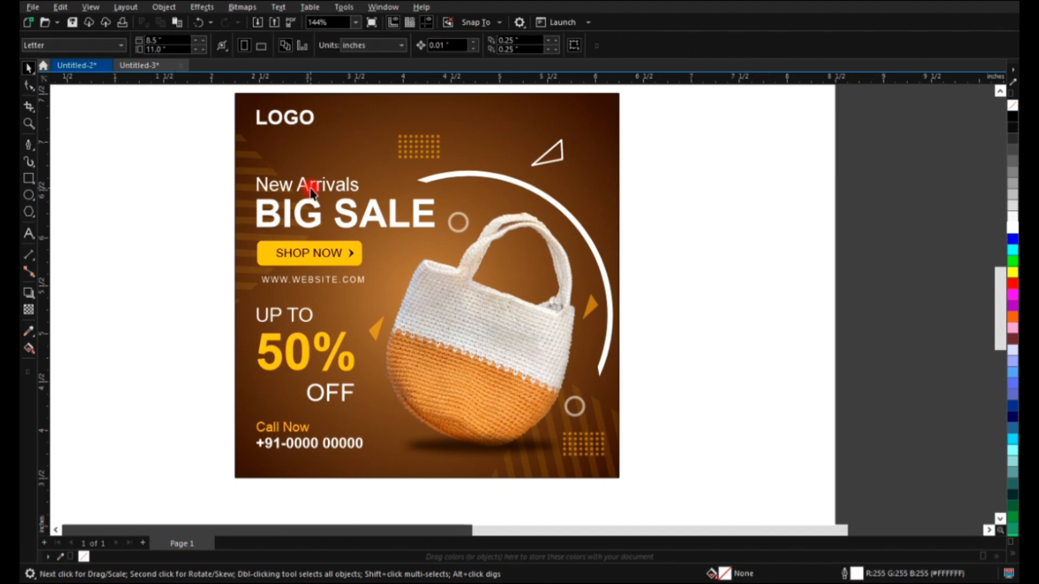
# Move the New Arrivals text slightly up from the BIG SALE heading
pyautogui.moveTo(311, 188); pyautogui.dragTo(311, 184)
pyautogui.press('Escape')
pyautogui.scroll(-1, 469, 195)
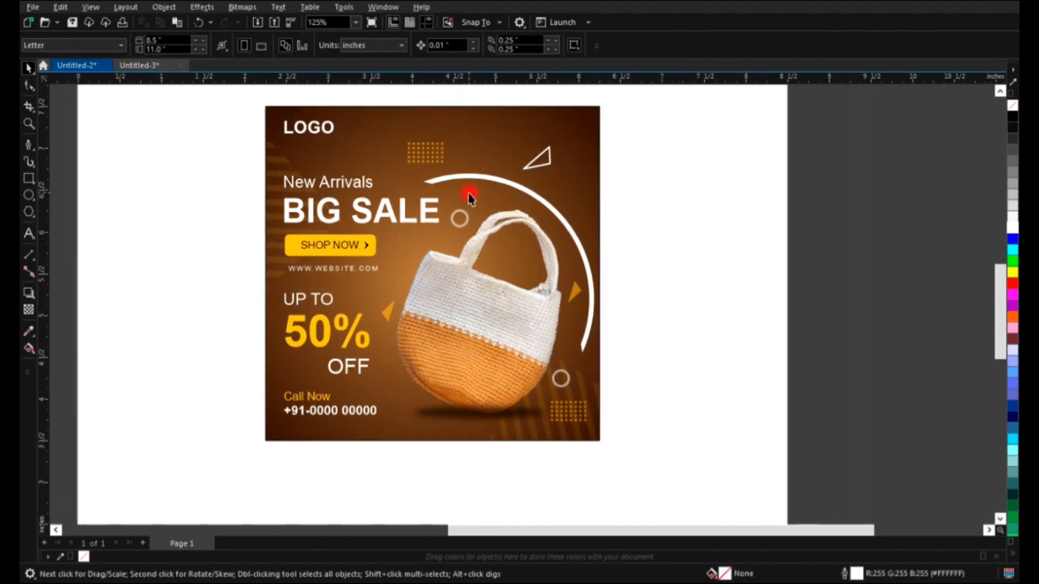
# Examine the whole post zoomed to fit and in full-screen preview
pyautogui.scroll(-2, 408, 204)
pyautogui.hotkey('ctrl', 'a')
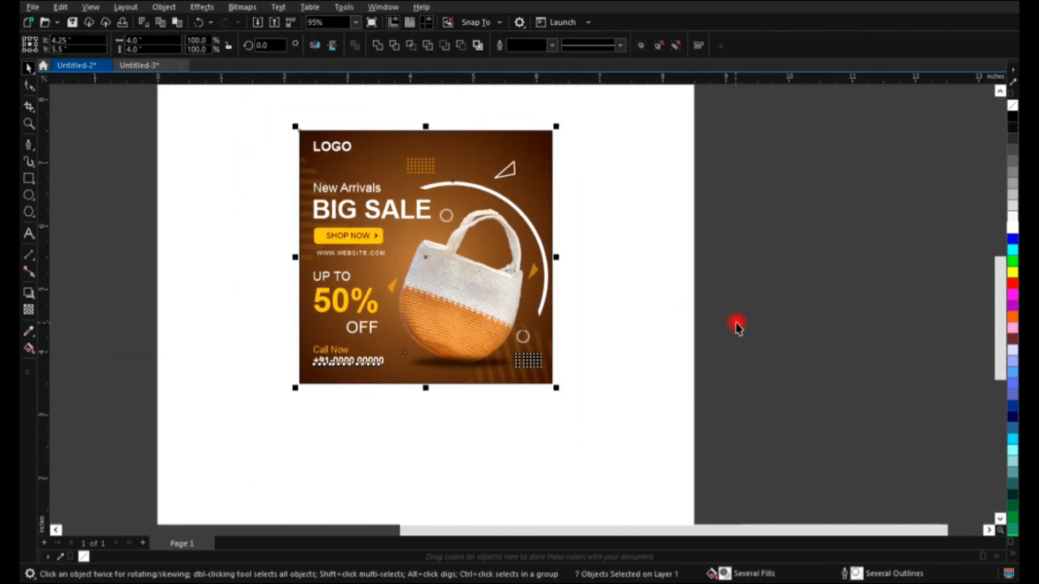
pyautogui.hotkey('shift', 'F2')
pyautogui.press('Escape')
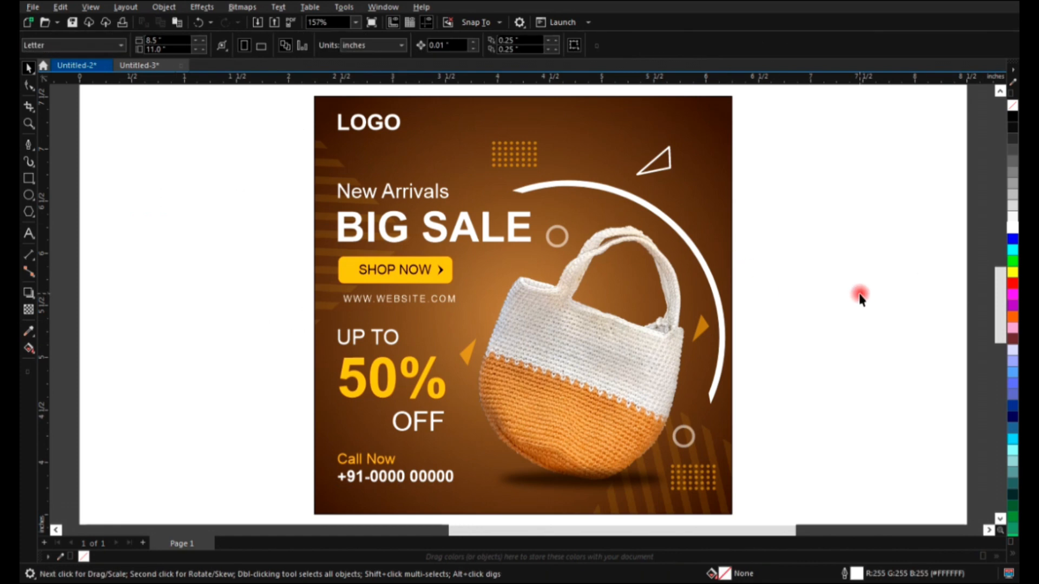
pyautogui.press('F9')
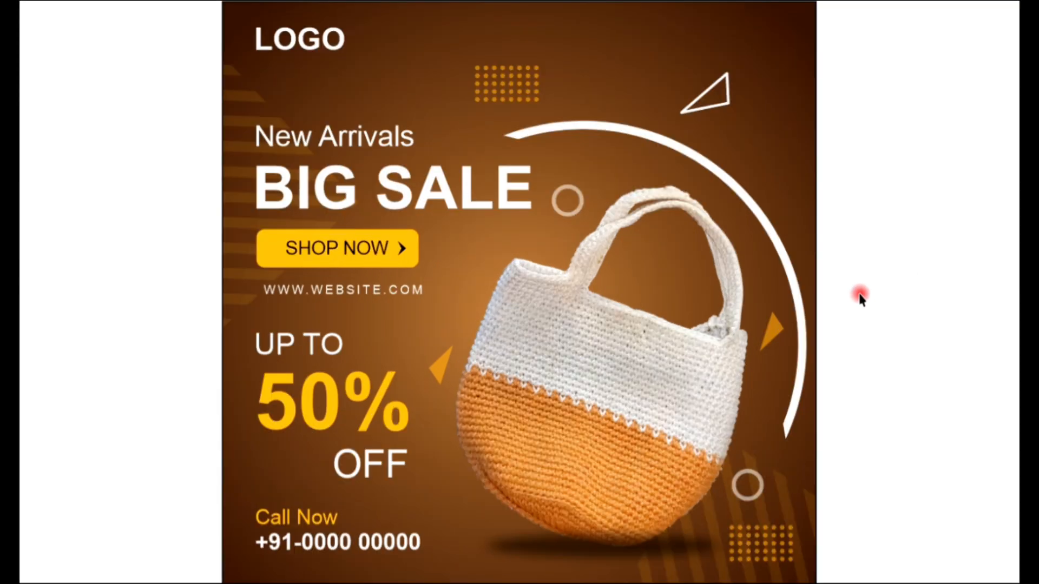
pyautogui.press('Escape')
# Add the letter L as Arial 11 pt text on the blank page below the post and fill it black
pyautogui.scroll(-2, 525, 223)
pyautogui.scroll(-3, 675, 238)
pyautogui.click(29, 124)
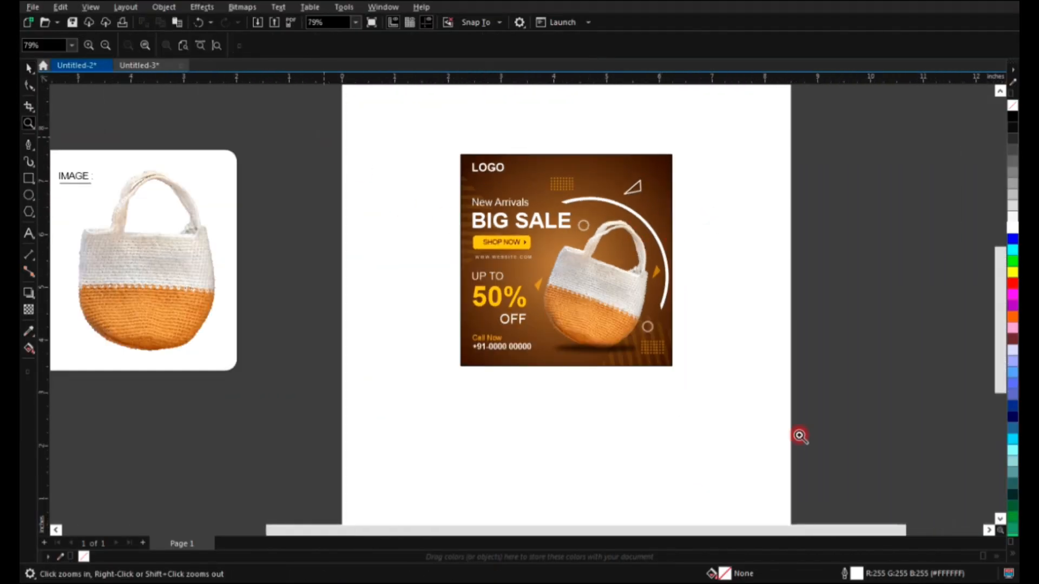
pyautogui.click(800, 437)
pyautogui.press('F8')
pyautogui.click(441, 419)
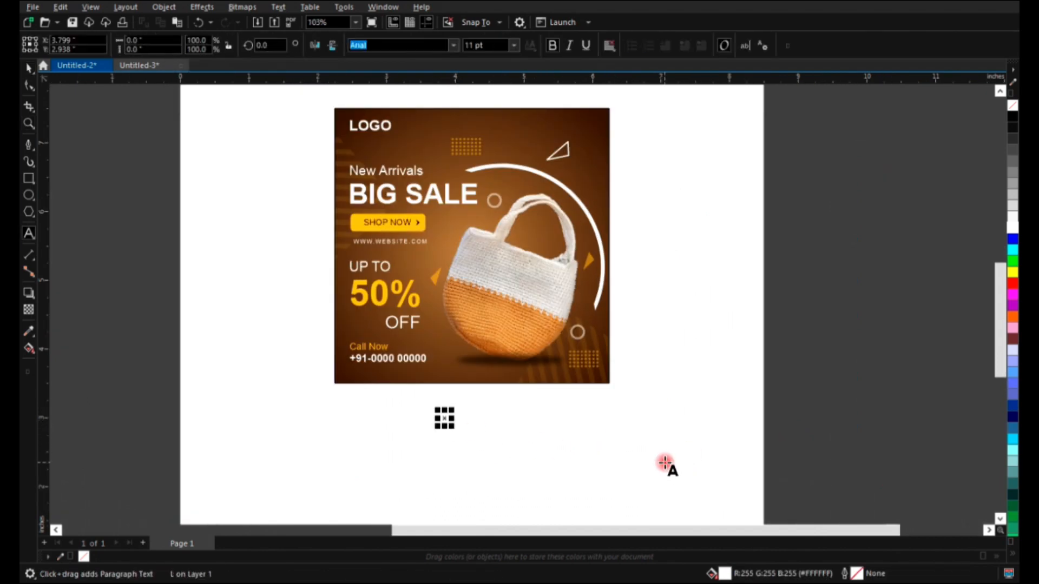
pyautogui.hotkey('ctrl', 'space')
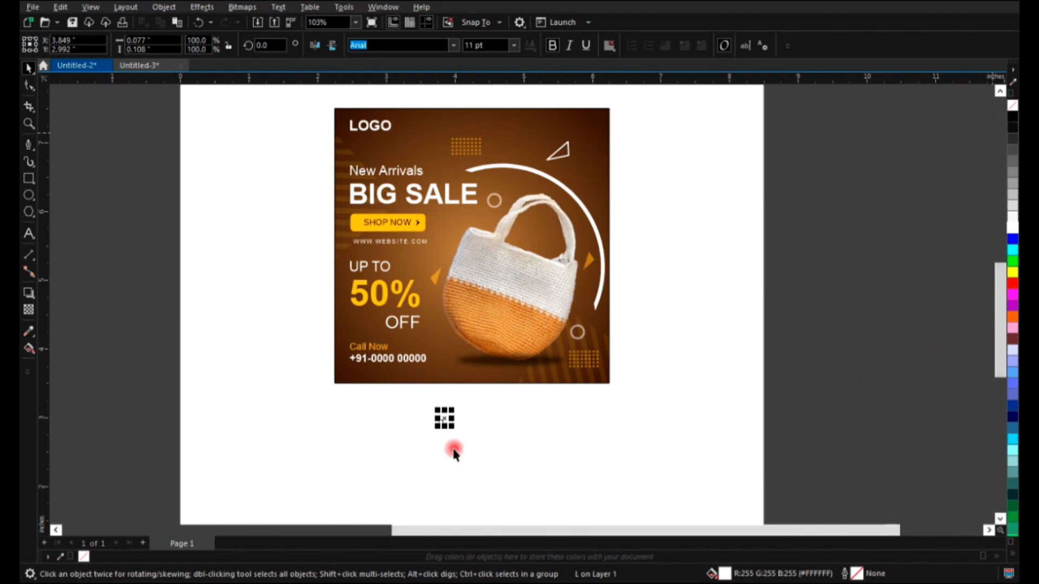
pyautogui.click(1013, 118)
pyautogui.scroll(2, 470, 449)
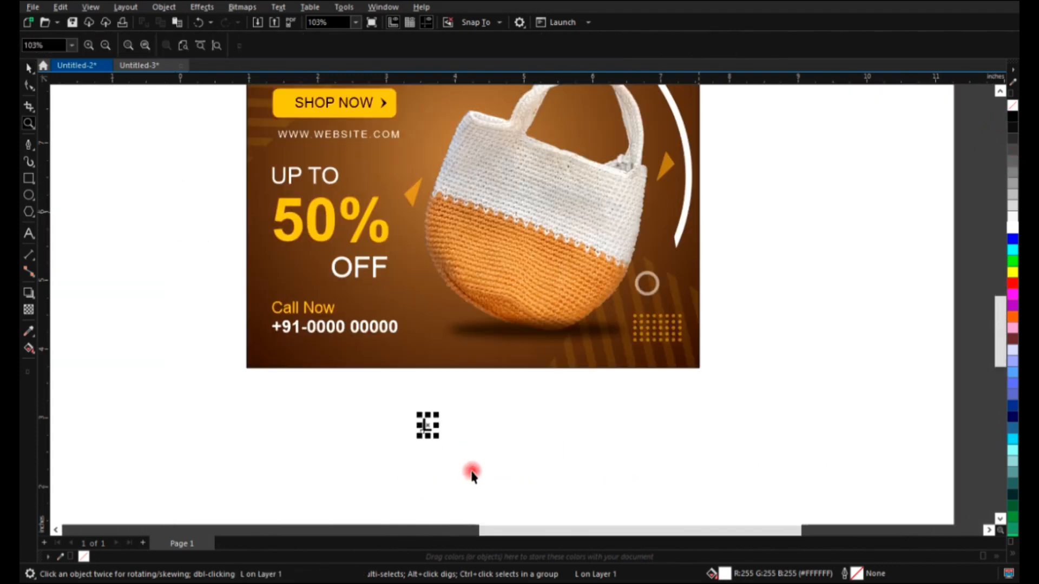
pyautogui.press('F8')
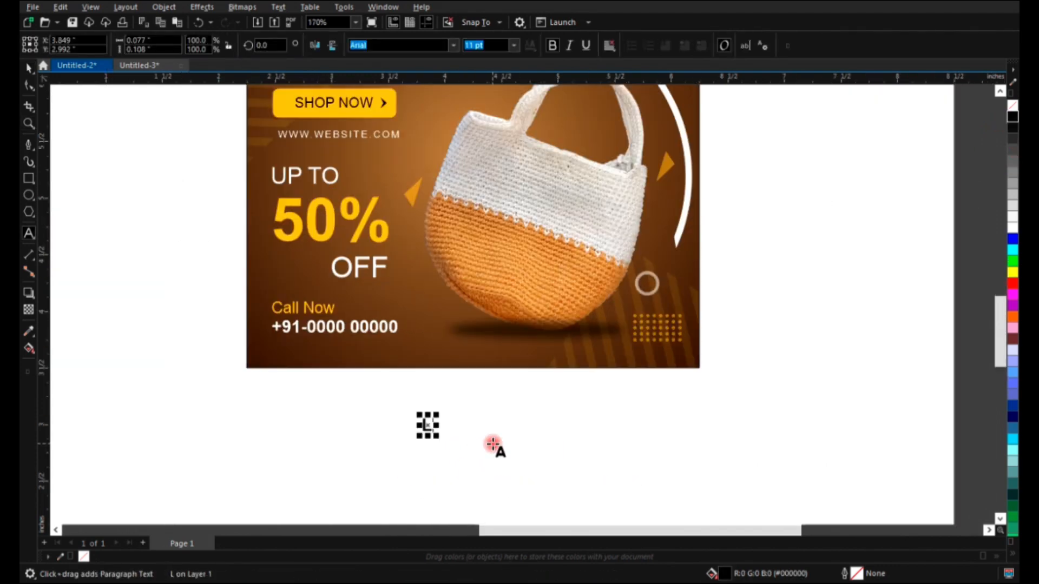